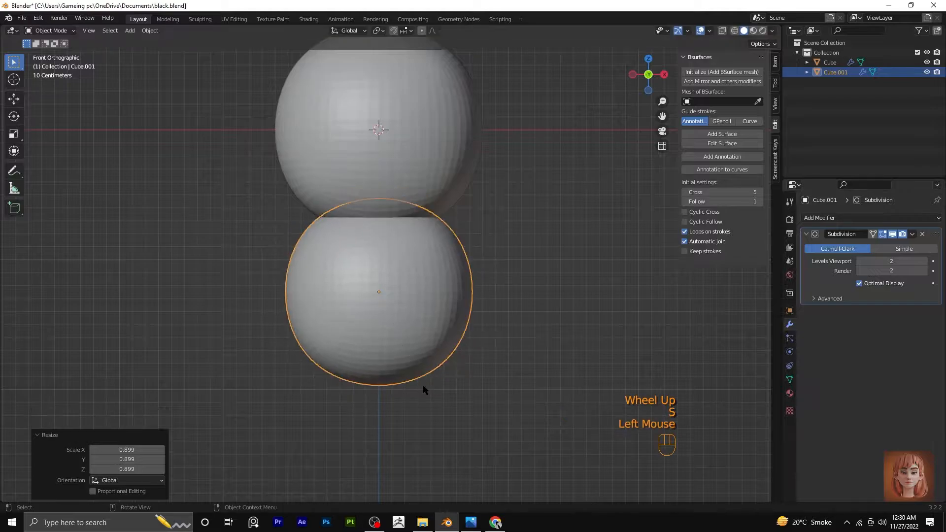
Step: Enter Edit Mode on the lower rounded body and delete the left half of its mesh
scroll(423, 345, "down", 1)
scroll(421, 301, "up", 2)
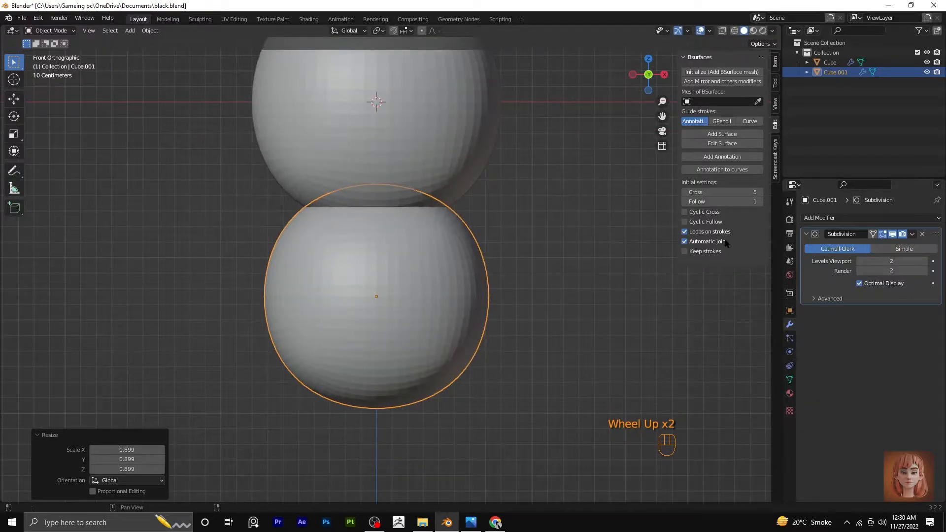
left_click(335, 304)
key("Tab")
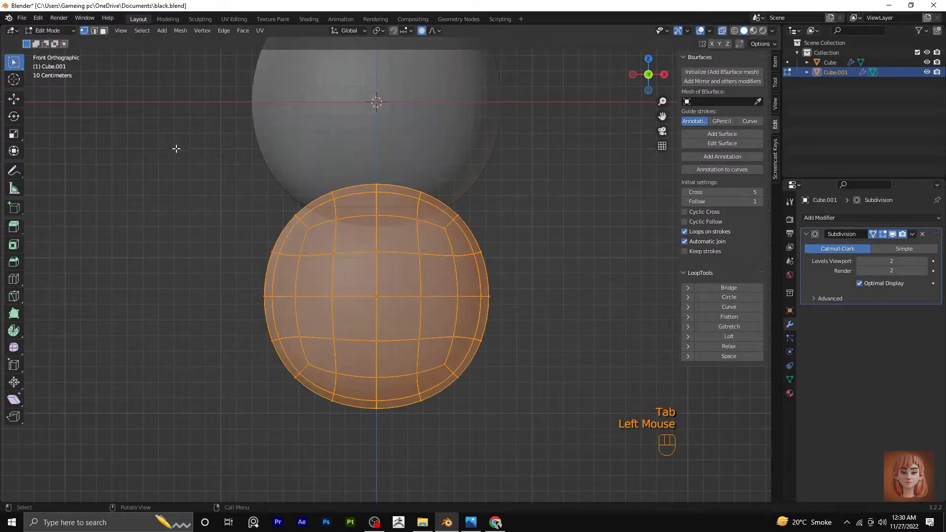
left_click_drag(183, 154, 348, 440)
key("x")
left_click(305, 387)
Step: Add a Mirror modifier on X with clipping, place it above Subdivision, and return to Object Mode
left_click(859, 217)
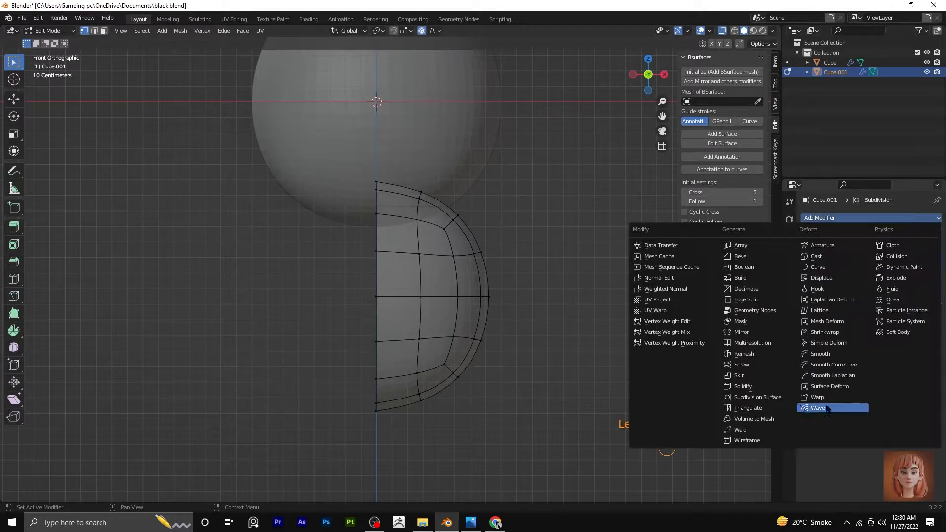
left_click(752, 334)
left_click_drag(936, 313, 900, 207)
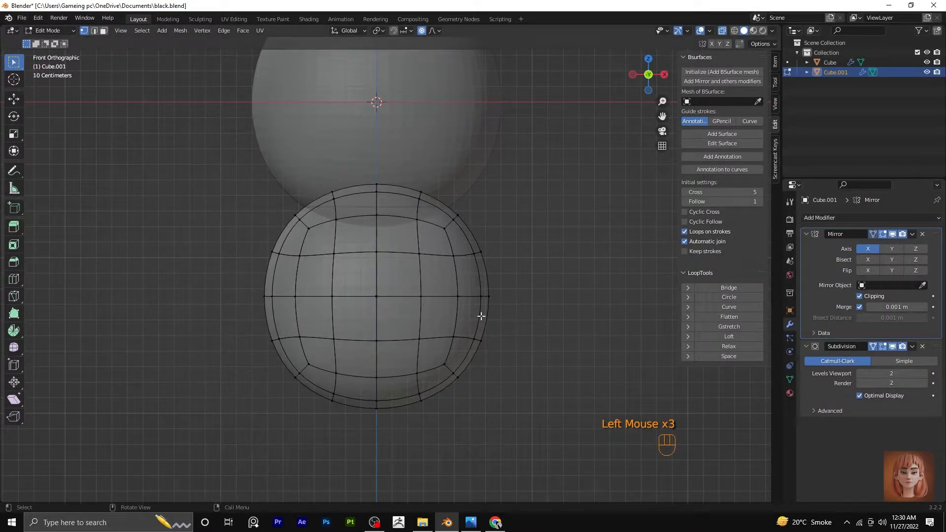
key("Tab")
left_click(566, 228)
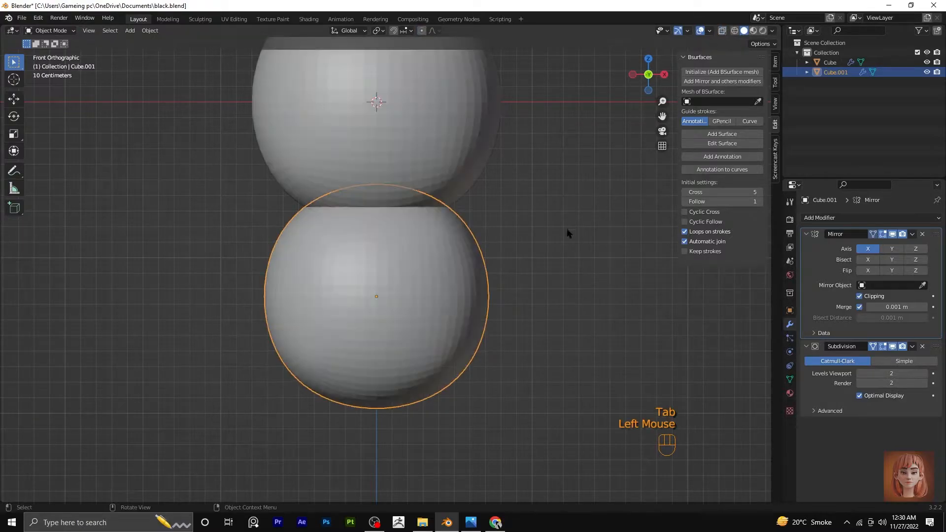
Step: Inset the upper side faces of the body about 0.08 m and extrude them outward about 0.21 m as arm stubs
scroll(539, 259, "down", 2)
scroll(539, 260, "up", 2)
middle_click_drag(539, 259, 433, 283)
key("Tab")
key("Tab")
left_click(103, 30)
left_click_drag(377, 236, 420, 299)
key("KP_1")
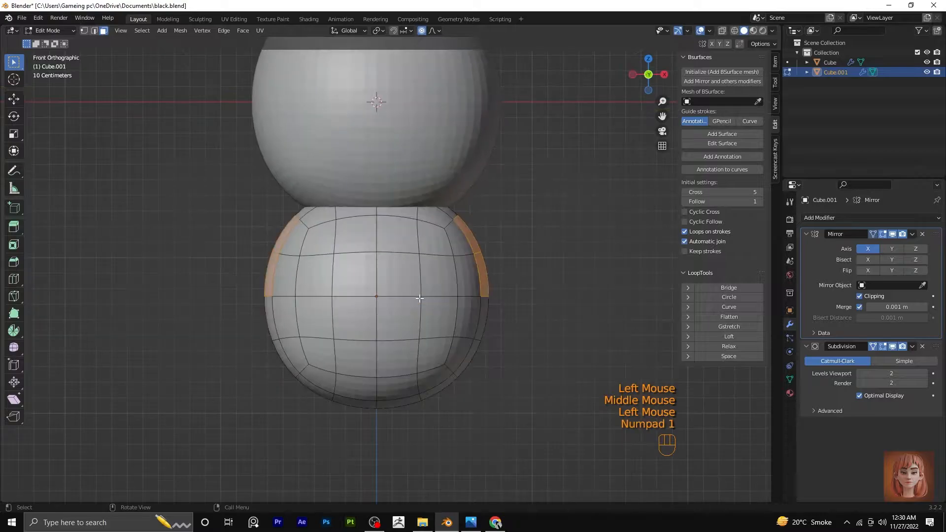
left_click(505, 351)
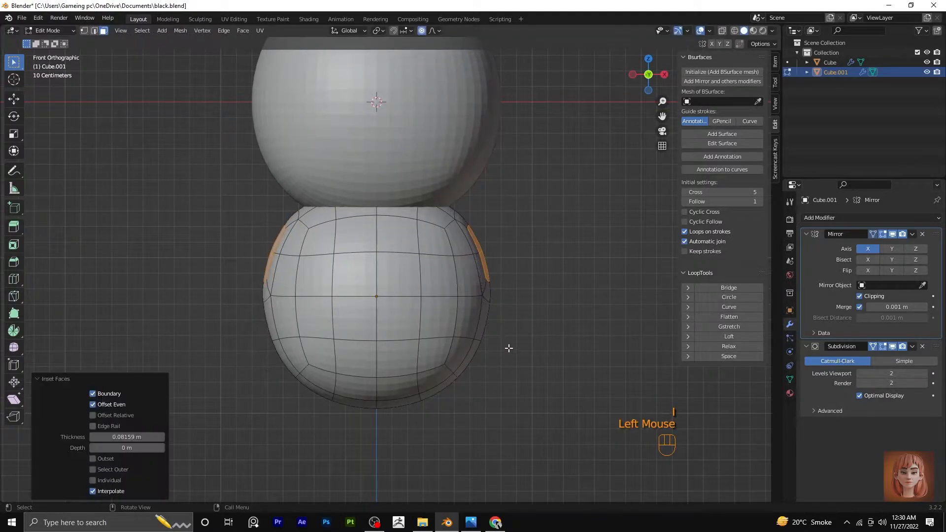
key("e")
left_click(551, 361)
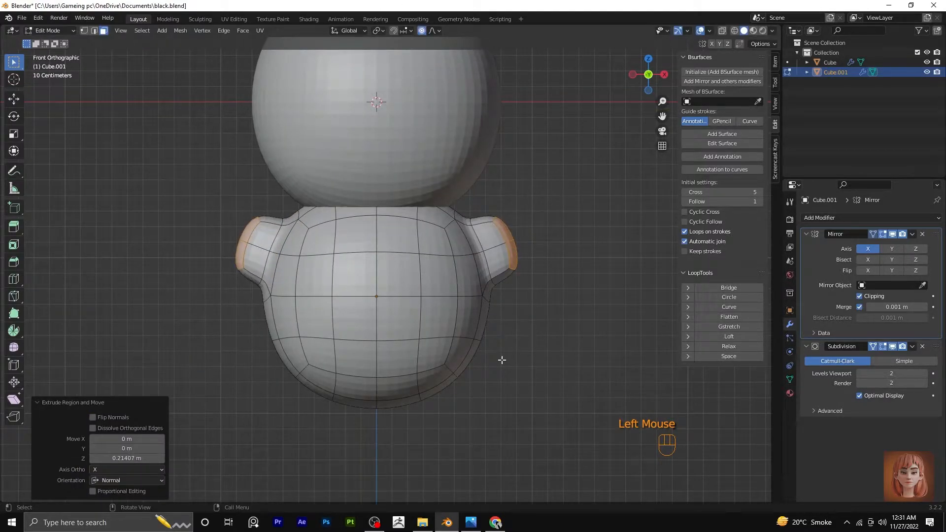
Step: Rotate the arm end faces about 20° with proportional editing and round them with LoopTools Circle
key("r")
scroll(485, 352, "up", 4)
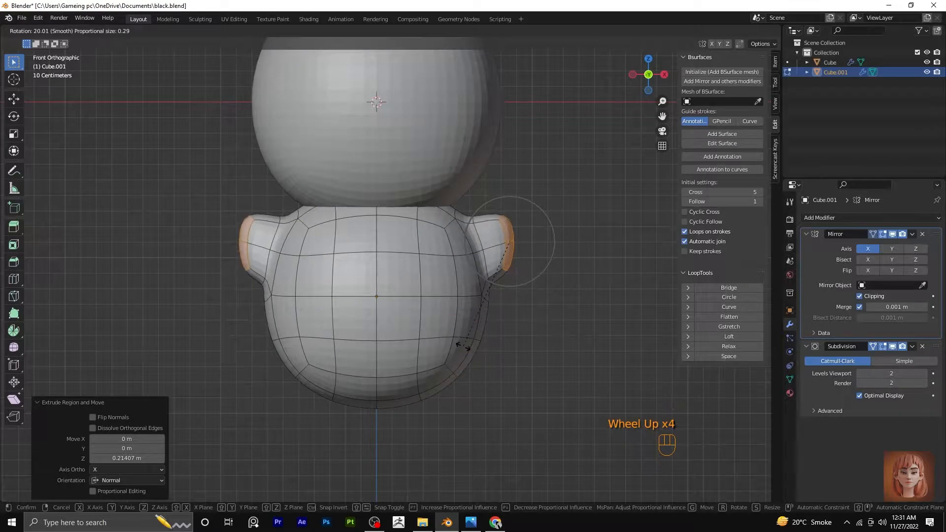
left_click(463, 346)
left_click(729, 297)
Step: Extrude the arm ends about 0.32 m further and lower them with proportional editing
key("e")
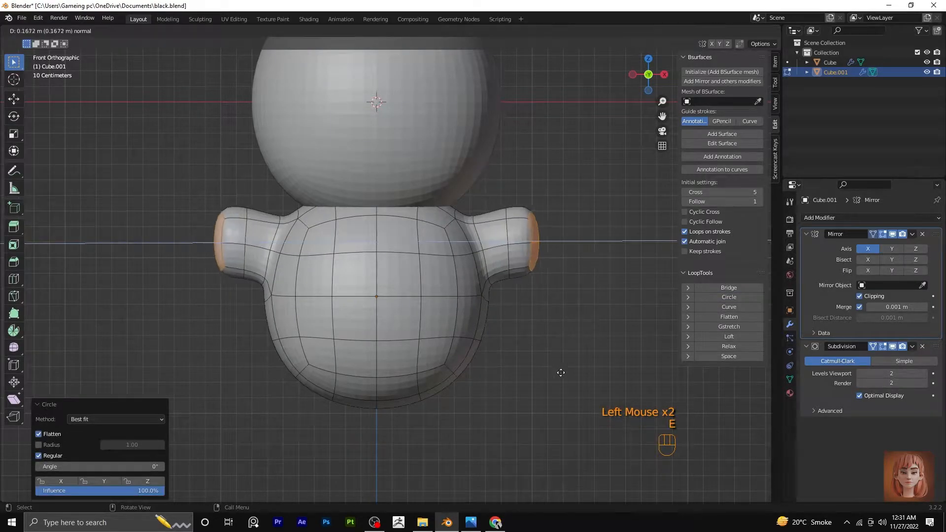
left_click(582, 390)
key("g")
scroll(571, 355, "down", 7)
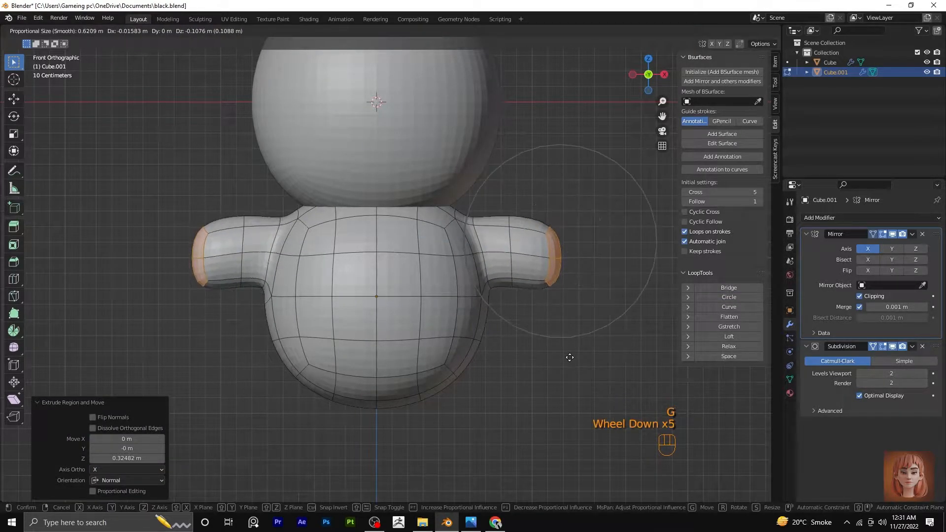
left_click(548, 347)
Step: Grow the selection to the outer arm segments and move them inward about 0.04 m and down about 0.14 m, using a proportional size of about 0.24
key("ctrl+KP_Add")
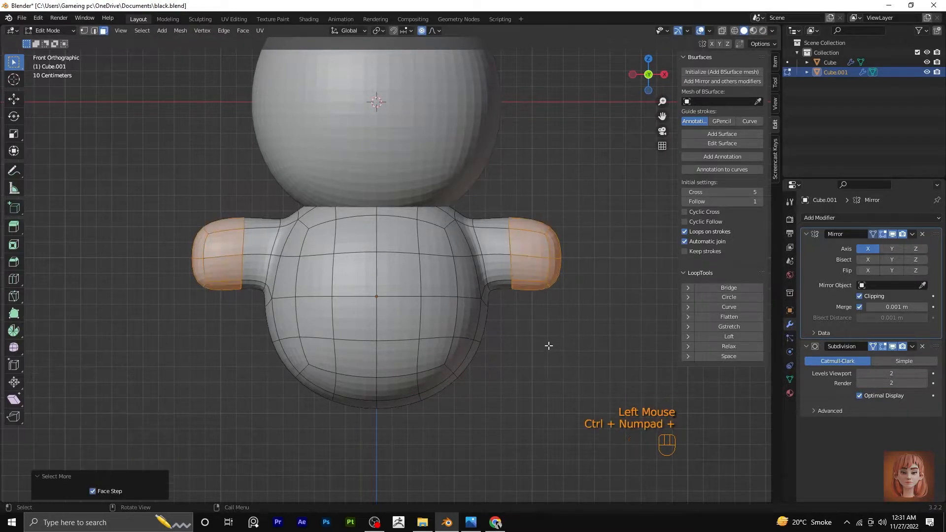
key("g")
scroll(543, 359, "up", 4)
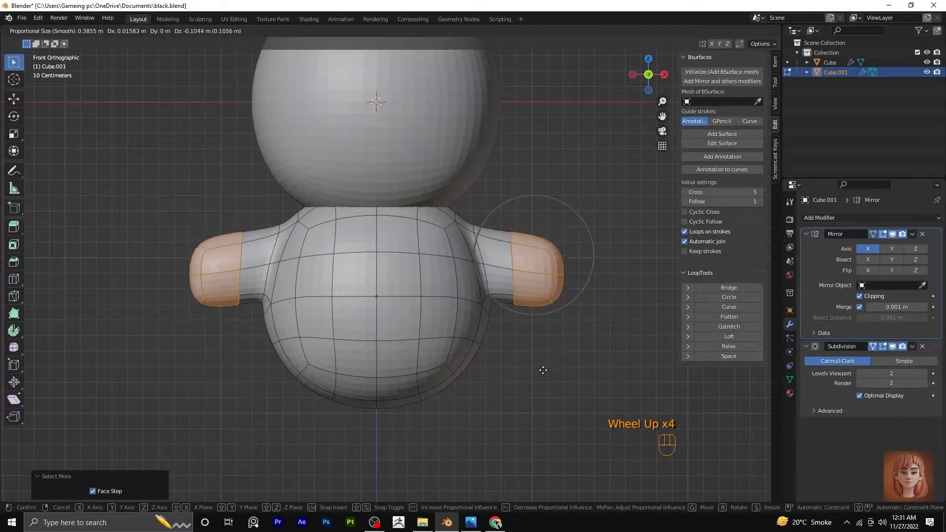
scroll(541, 370, "down", 3)
scroll(541, 371, "up", 6)
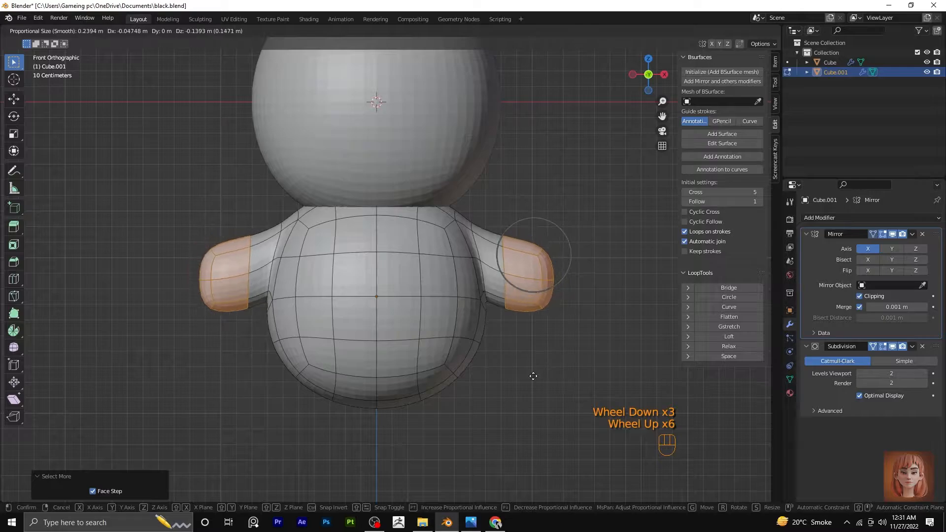
scroll(534, 378, "up", 2)
left_click(532, 378)
Step: Rotate the outer arm segments to slope downward, and shift them about 0.04 m outward and 0.04 m down
key("r")
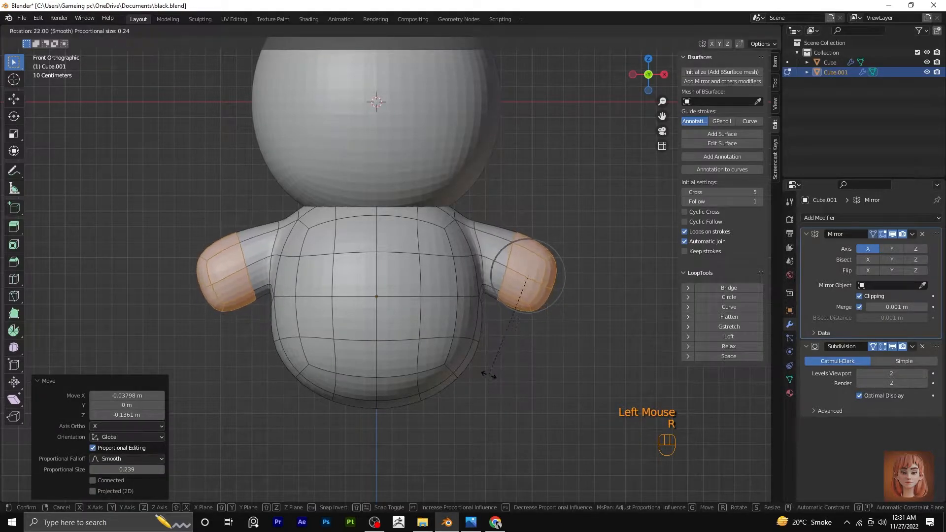
left_click(498, 377)
key("g")
left_click(534, 397)
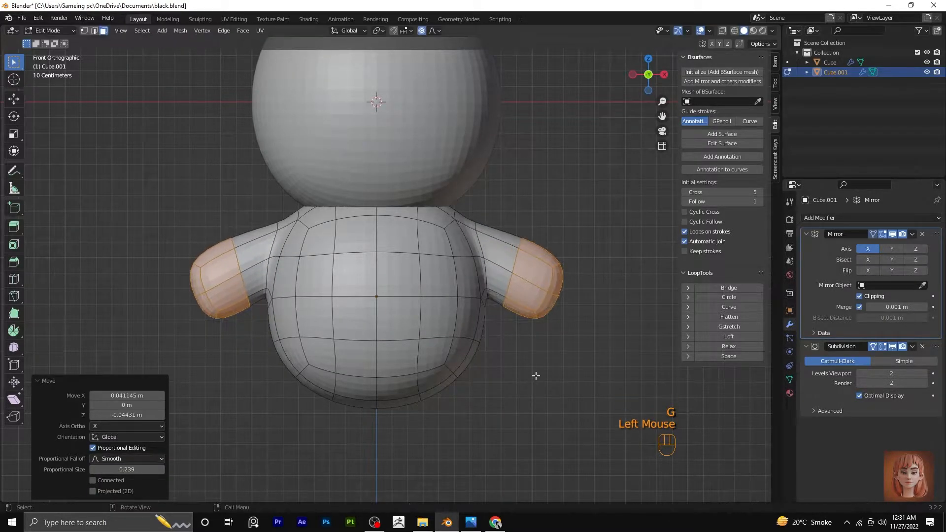
Step: Rotate the upper arm face loop with proportional editing so the arm slopes smoothly down from the shoulder
left_click(499, 252, "alt")
key("r")
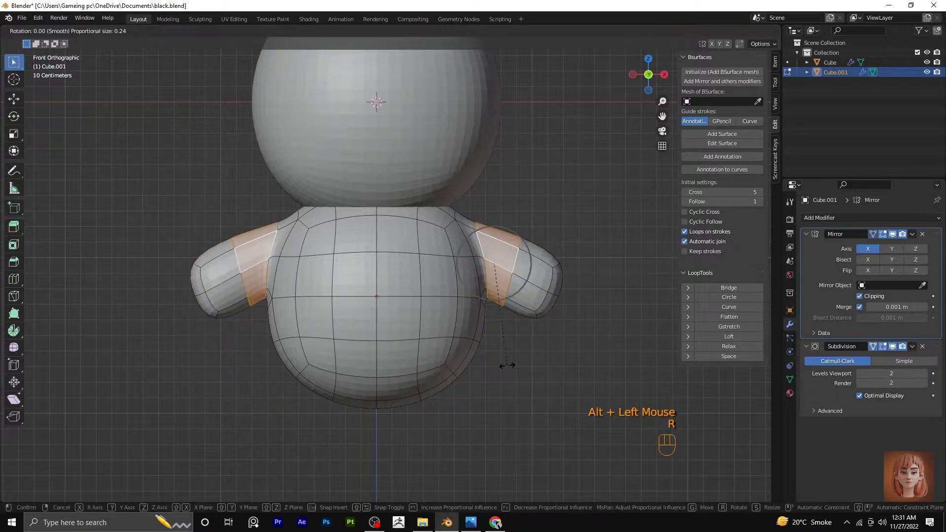
left_click(484, 354)
key("ctrl+KP_Add")
key("ctrl+KP_Add")
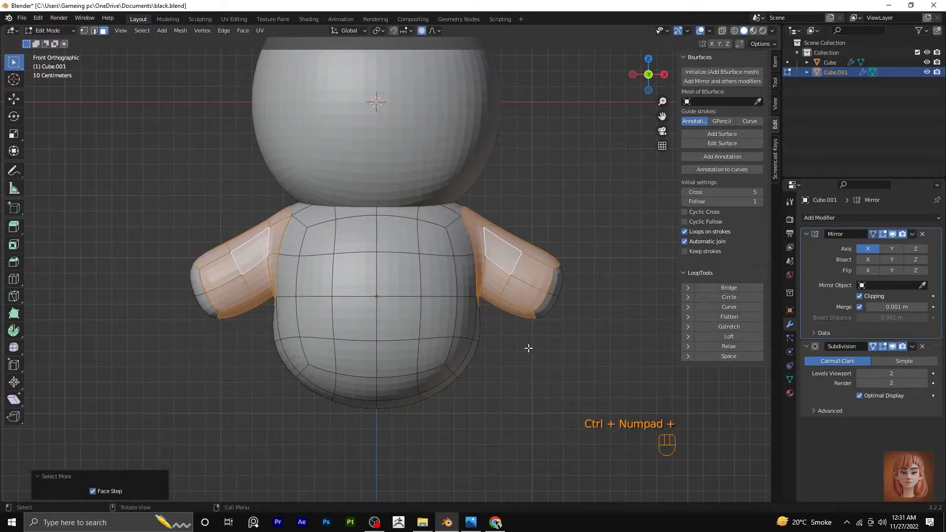
left_click(528, 349)
Step: Select all faces of the outer arm segments, rotate them about -19.6°, and move them down about 0.07 m with proportional editing
left_click(527, 279, "alt")
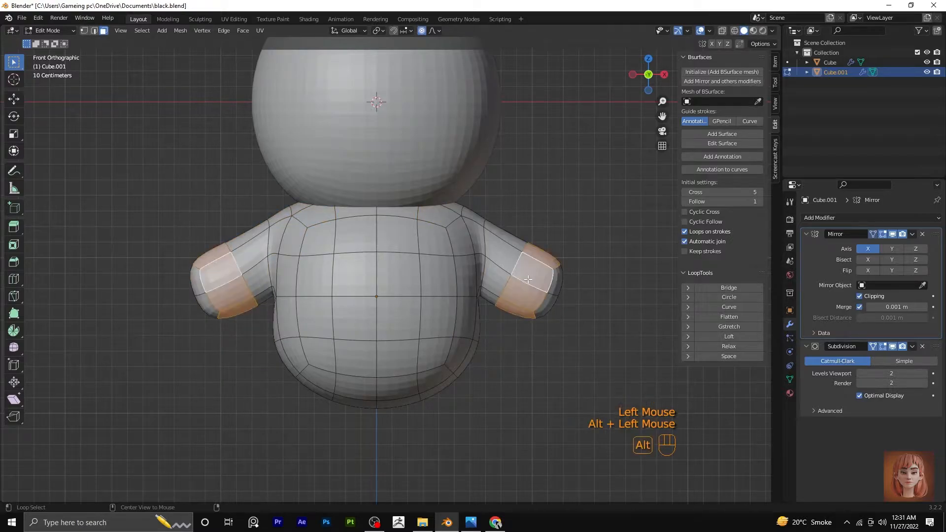
left_click(547, 305, "alt")
left_click(547, 287, "alt")
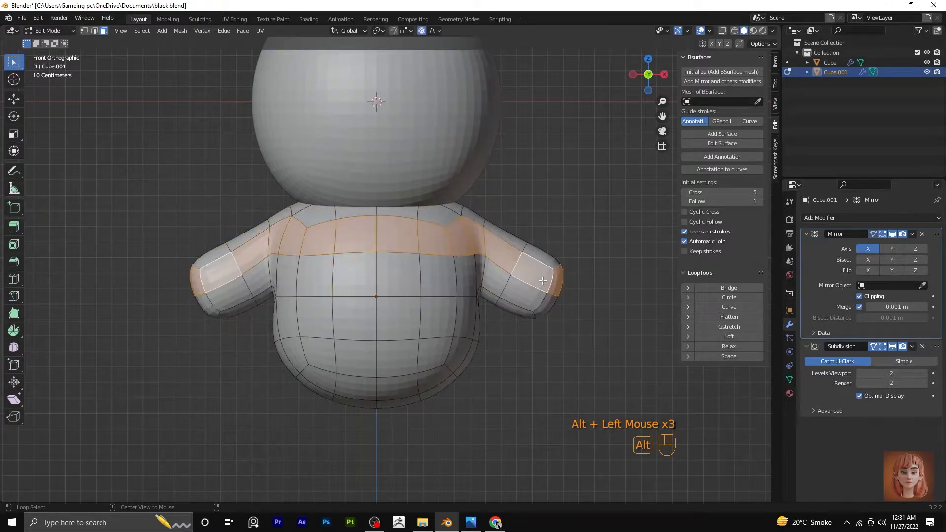
left_click(532, 285)
left_click(523, 284)
left_click(520, 283, "alt")
mouse_move(520, 284)
middle_mouse_down()
mouse_move(497, 288)
mouse_move(508, 295)
middle_mouse_up()
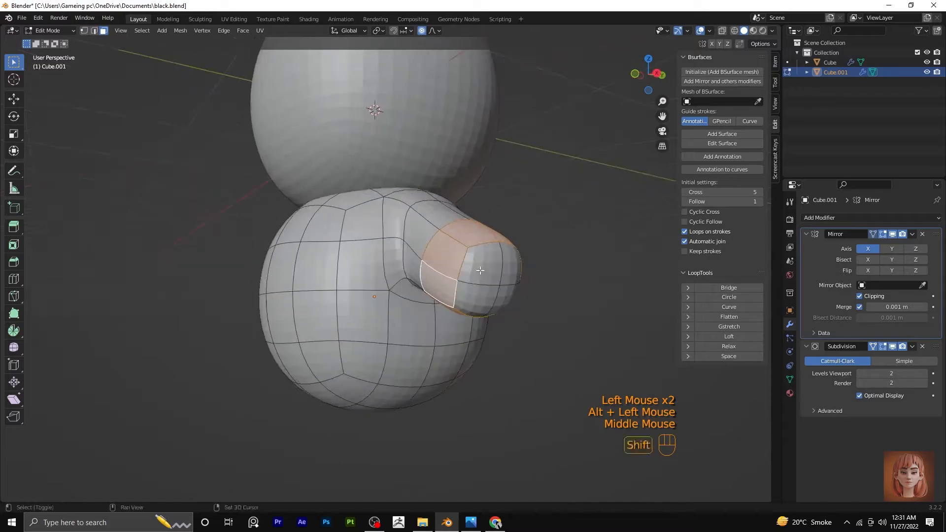
left_click(507, 297, "shift")
key("KP_1")
key("r")
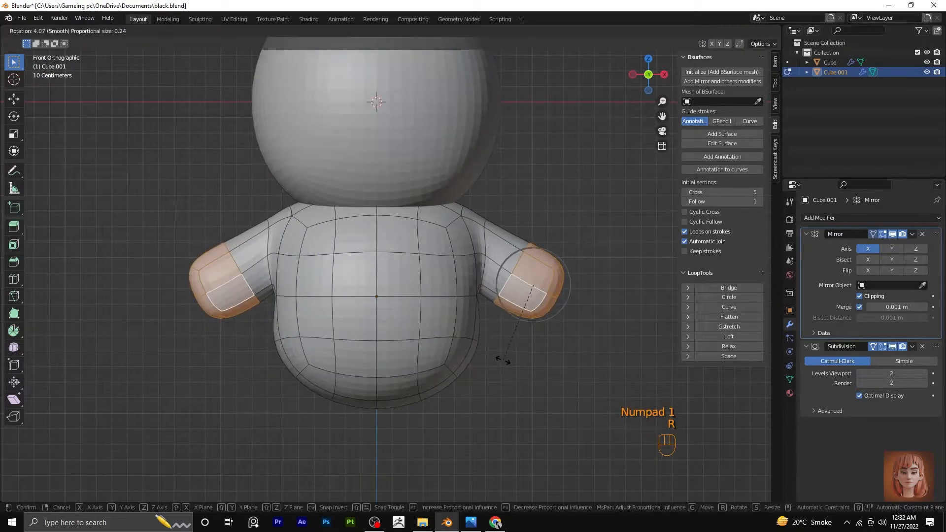
left_click(534, 338)
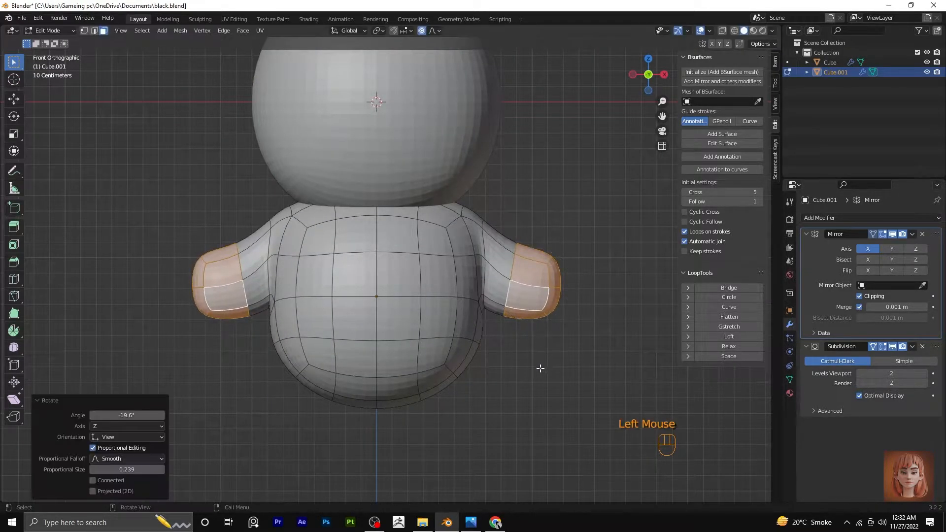
key("g")
left_click(537, 386)
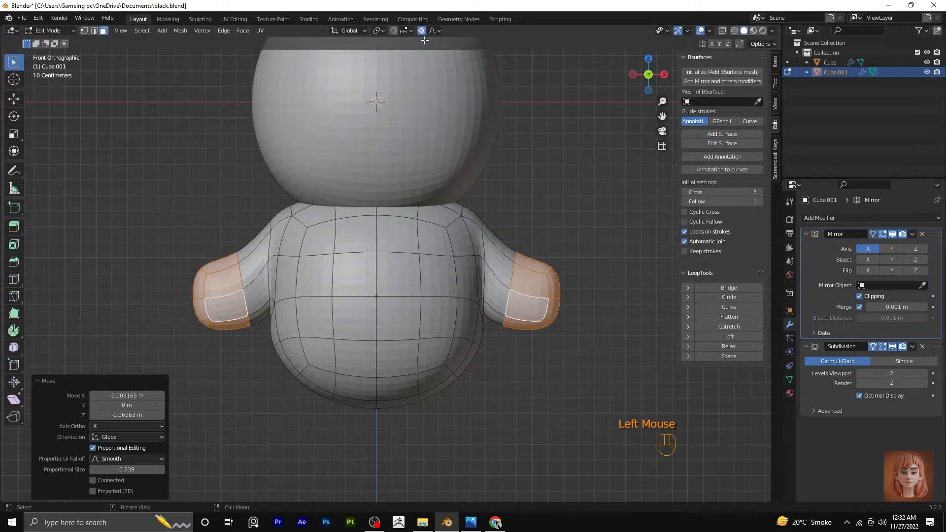
Step: With proportional editing off, rotate the outer arm segments about 35° and move them down about 0.06 m
key("r")
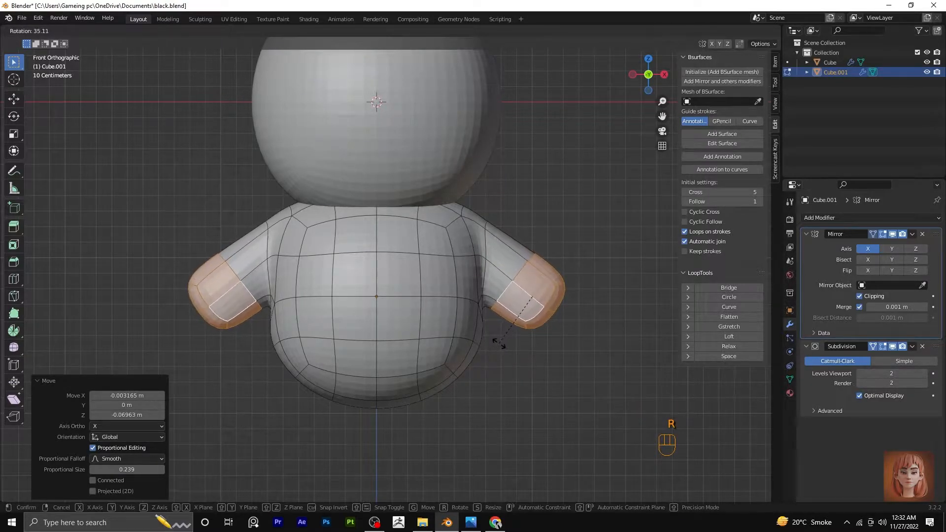
left_click(543, 373)
key("g")
left_click(542, 383)
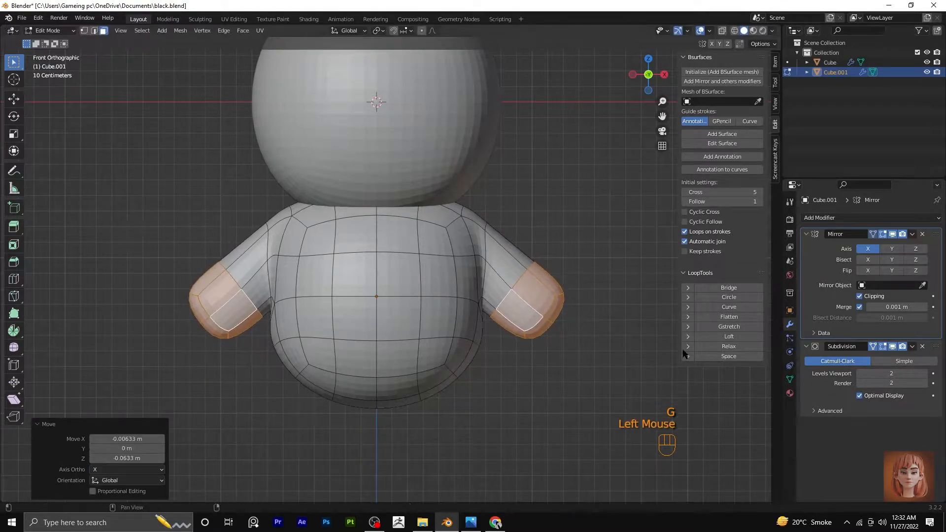
Step: Apply LoopTools Circle to the outer arm segments and smooth their vertices with a smoothing factor below 0.5
left_click(717, 297)
key("q")
left_click(530, 355)
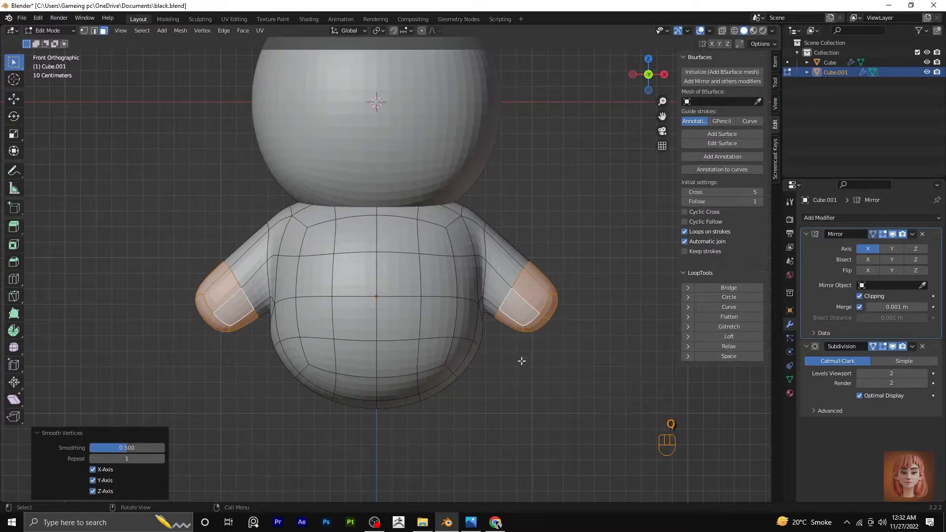
left_click_drag(142, 448, 109, 447)
left_click(519, 400)
Step: Round the shoulder and mid-arm edge loops with LoopTools Circle
mouse_move(532, 394)
middle_mouse_down()
mouse_move(609, 396)
mouse_move(532, 389)
middle_mouse_up()
key("KP_1")
scroll(532, 384, "down", 1)
scroll(532, 385, "up", 2)
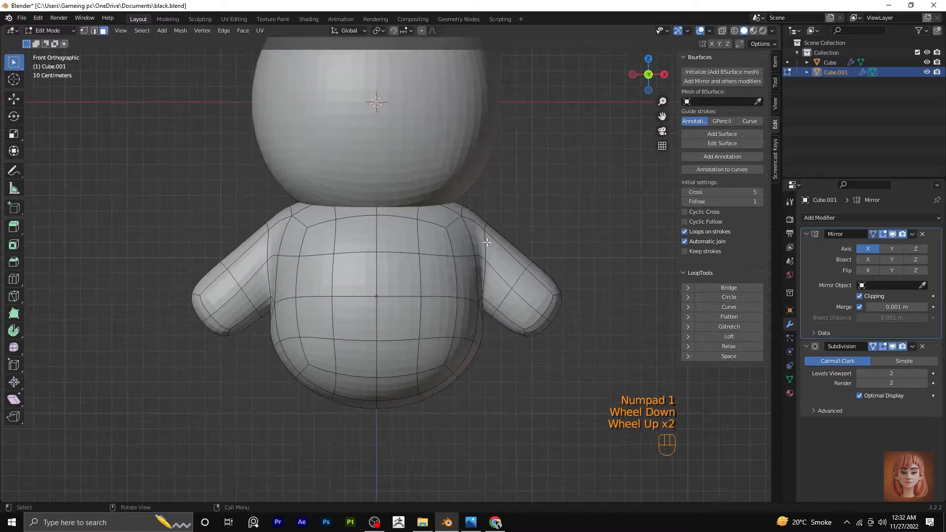
left_click(93, 31)
left_click(486, 261, "alt")
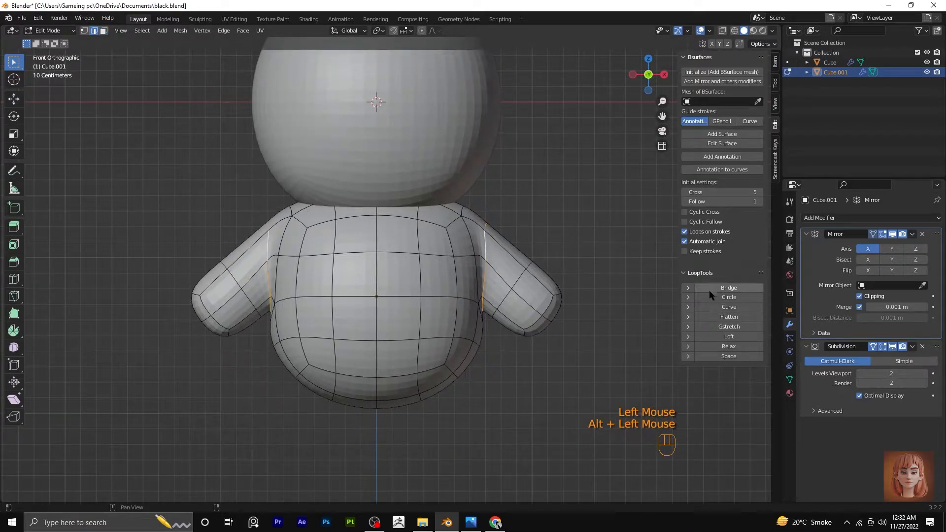
left_click(714, 297)
left_click(521, 278, "alt")
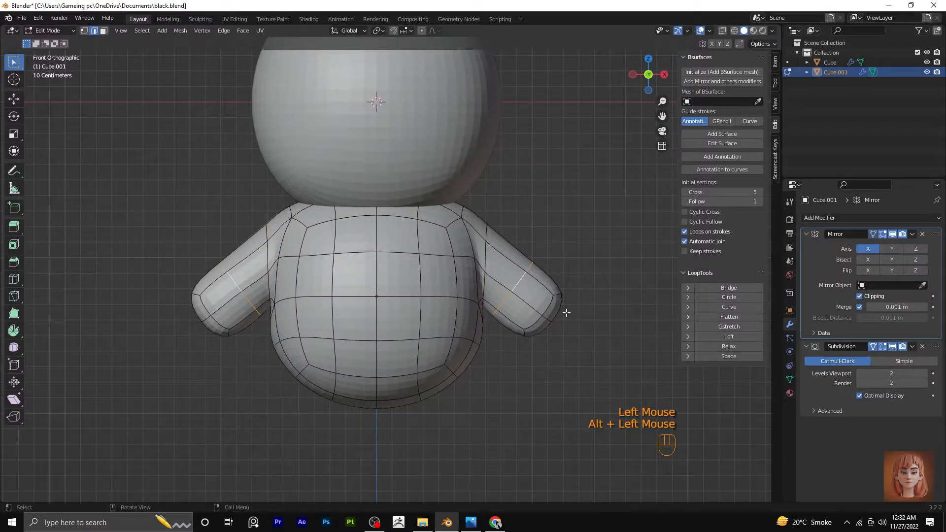
left_click(725, 299)
Step: Select a block of four faces on the body's underside and inset it about 0.08 m for the legs
scroll(566, 334, "down", 2)
middle_click_drag(567, 334, 502, 341)
key("KP_1")
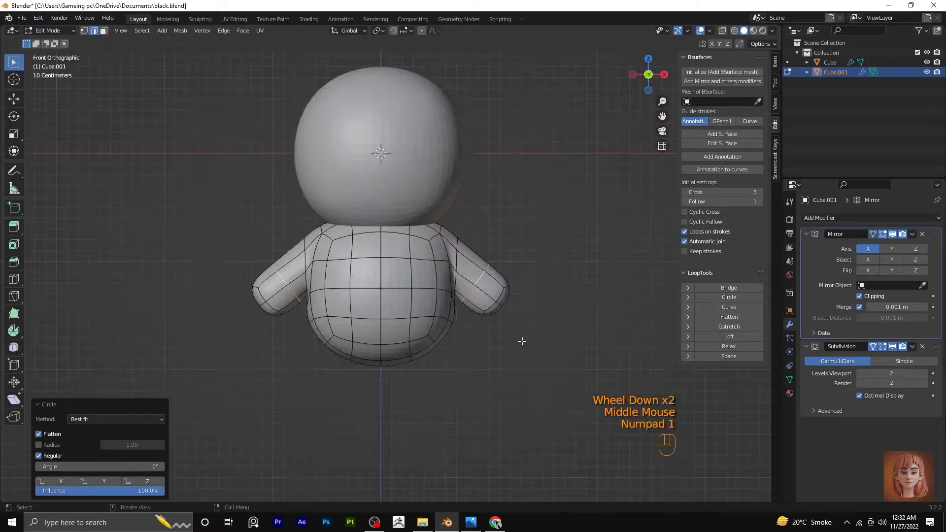
left_click(104, 31)
middle_click_drag(359, 380, 363, 247, "shift")
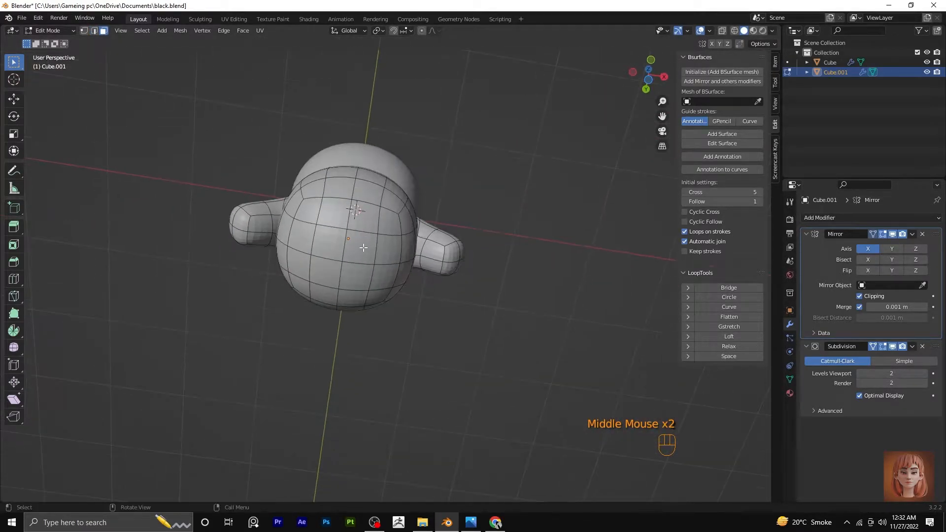
left_click_drag(363, 247, 384, 280)
key("i")
left_click(377, 276)
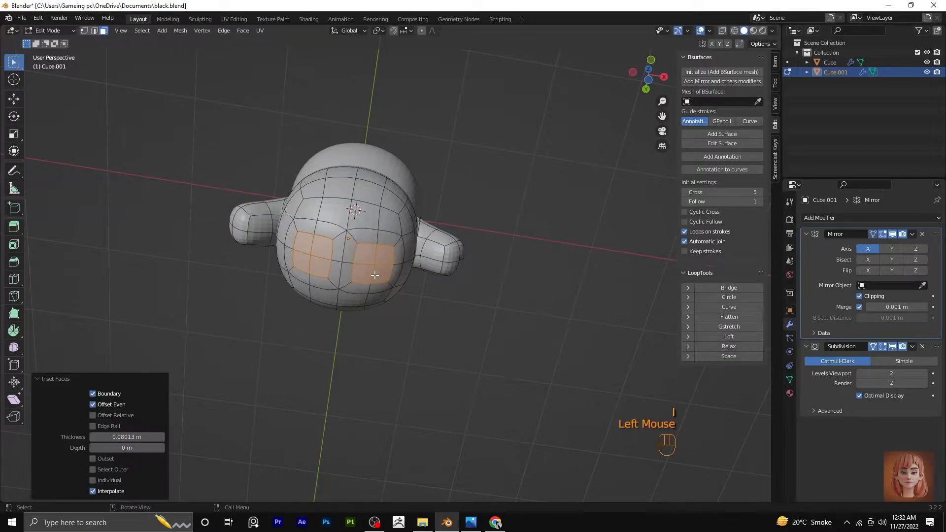
Step: Make the inset leg faces circular with LoopTools Circle and extrude them downward about 0.19 m
key("KP_1")
scroll(371, 292, "up", 2)
scroll(371, 293, "up", 1)
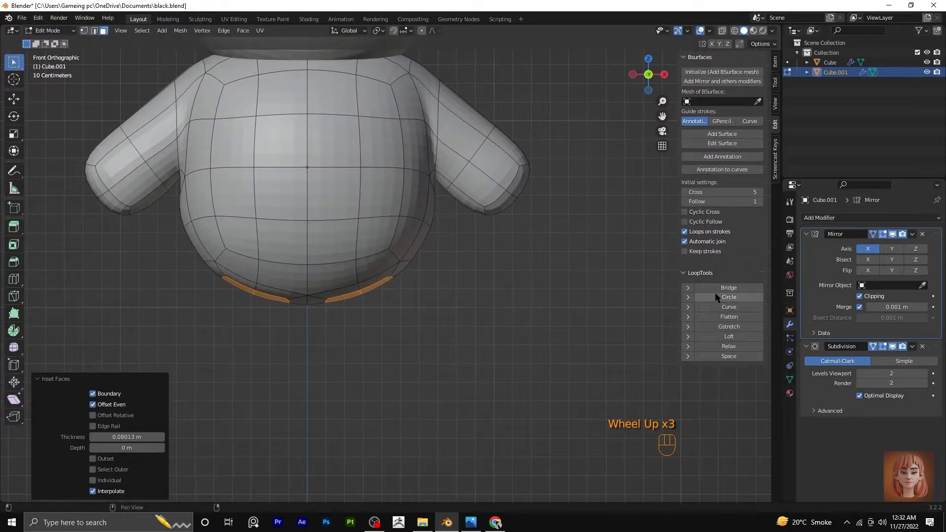
left_click(715, 293)
key("e")
left_click(371, 418)
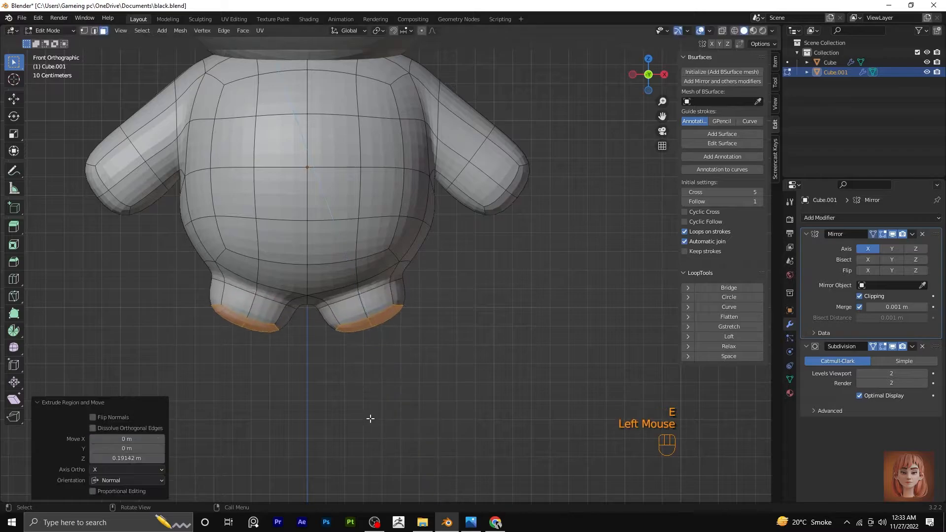
Step: Rotate the selected leg-end faces about 16.3° and flatten them along Z to a scale of about 0.03
key("r")
left_click(349, 404)
key("s")
key("z")
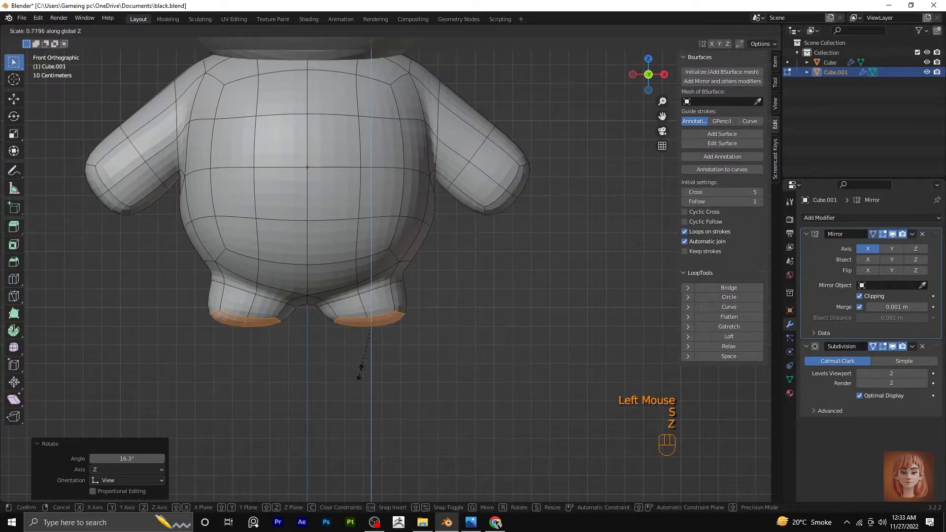
left_click(371, 321)
Step: Extrude the leg ends down about 0.36 m, flatten them along Z, and make them circular with LoopTools Circle
key("e")
key("z")
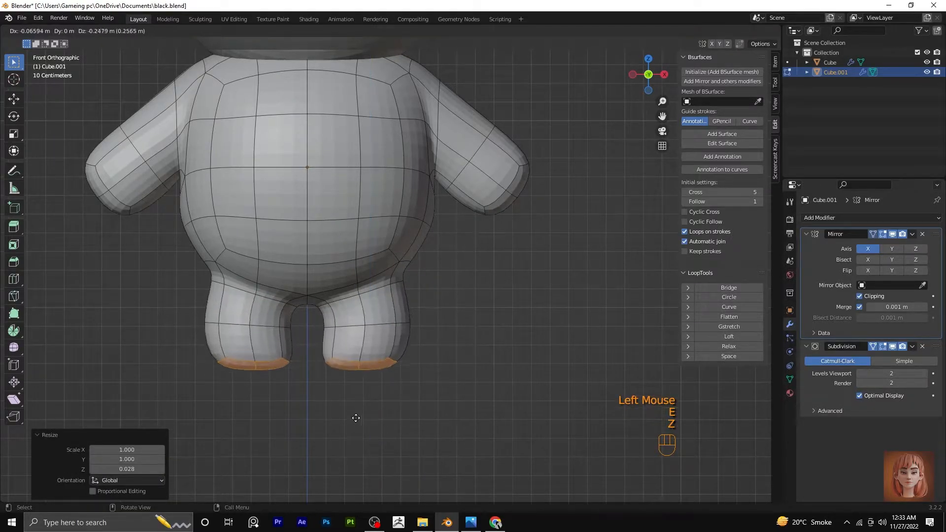
left_click(357, 433)
key("s")
key("z")
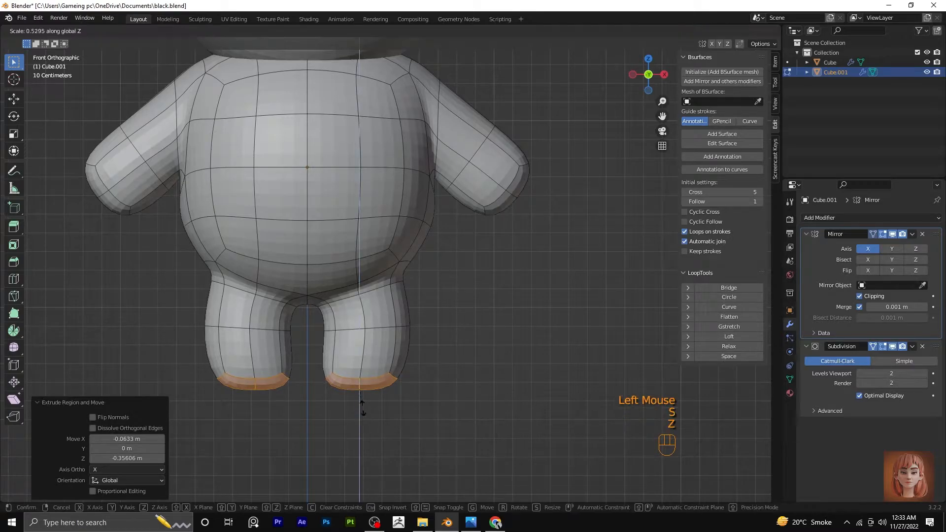
left_click(631, 324)
left_click(729, 297)
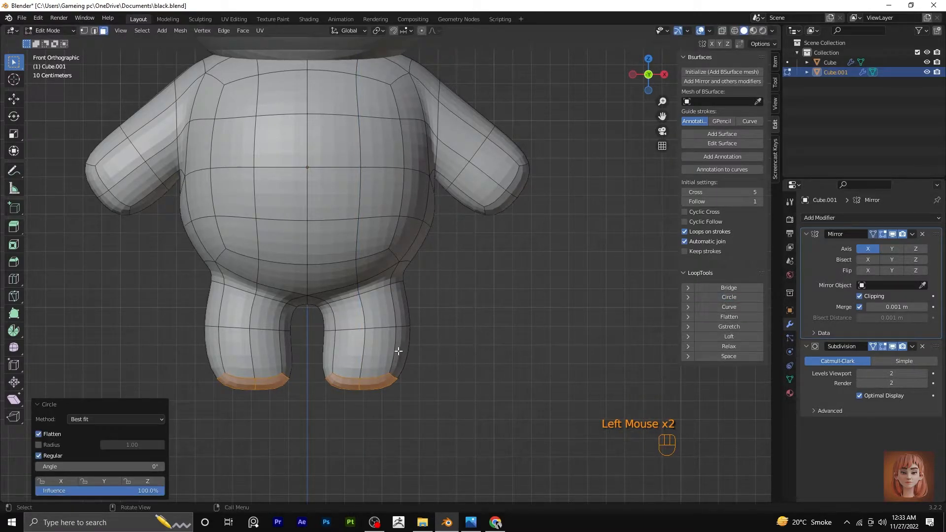
scroll(361, 332, "down", 2)
scroll(361, 332, "up", 3)
Step: Select the edge loop around the middle of the leg and move it inward along X about 0.06 m
left_click(93, 30)
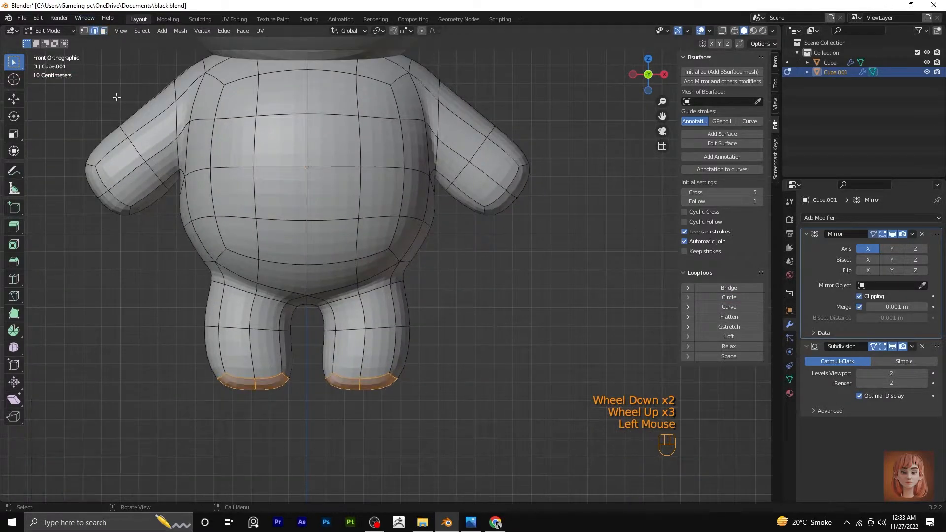
left_click(362, 329, "alt")
key("g")
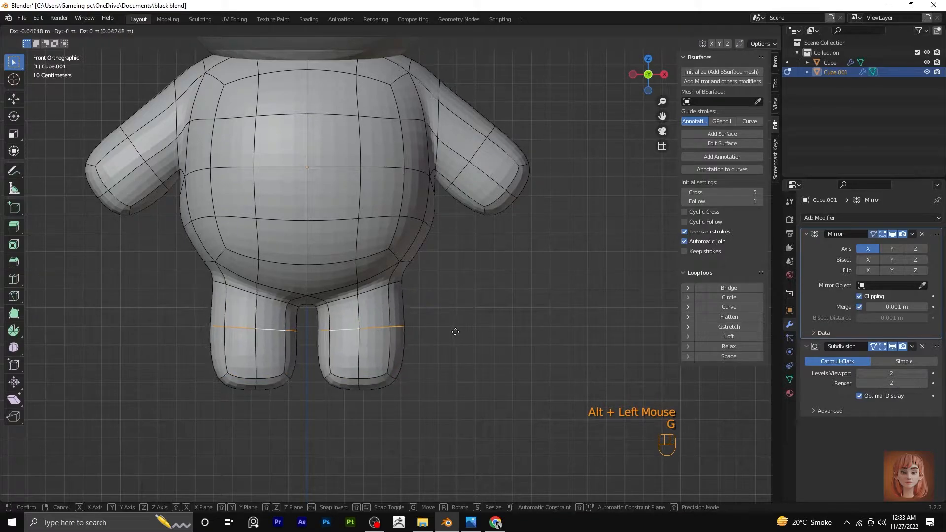
left_click(452, 332)
scroll(346, 395, "down", 2)
scroll(347, 395, "up", 1)
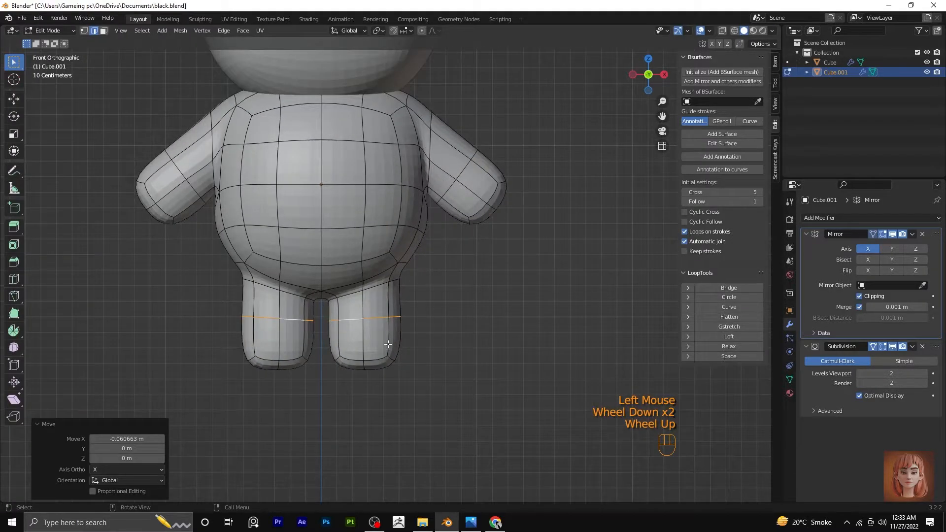
key("Tab")
left_click(421, 353)
scroll(422, 354, "down", 2)
scroll(421, 354, "up", 1)
left_click(436, 196)
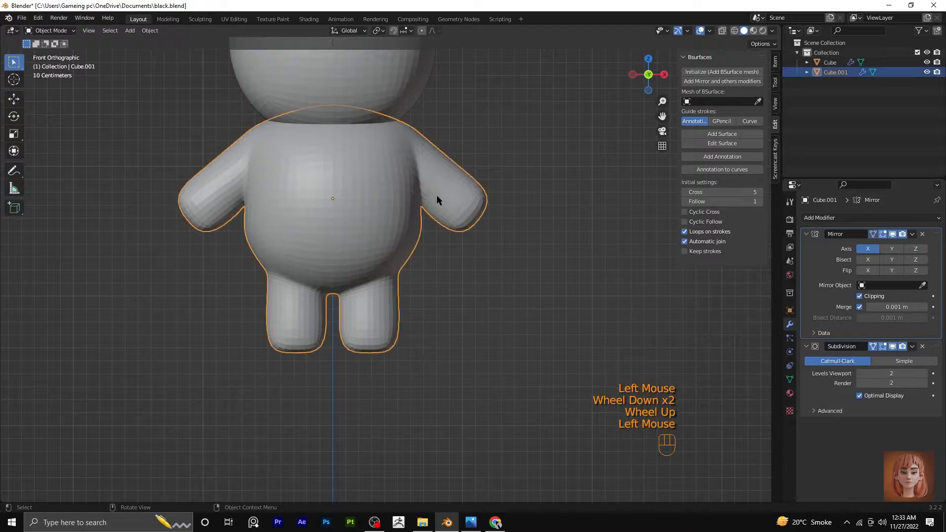
Step: Return to mesh editing and select the faces capping the arm's tip in face select mode
scroll(436, 196, "up", 1)
key("Tab")
middle_click_drag(503, 212, 437, 197)
left_click_drag(438, 161, 458, 196)
left_click(443, 181)
left_click(103, 31)
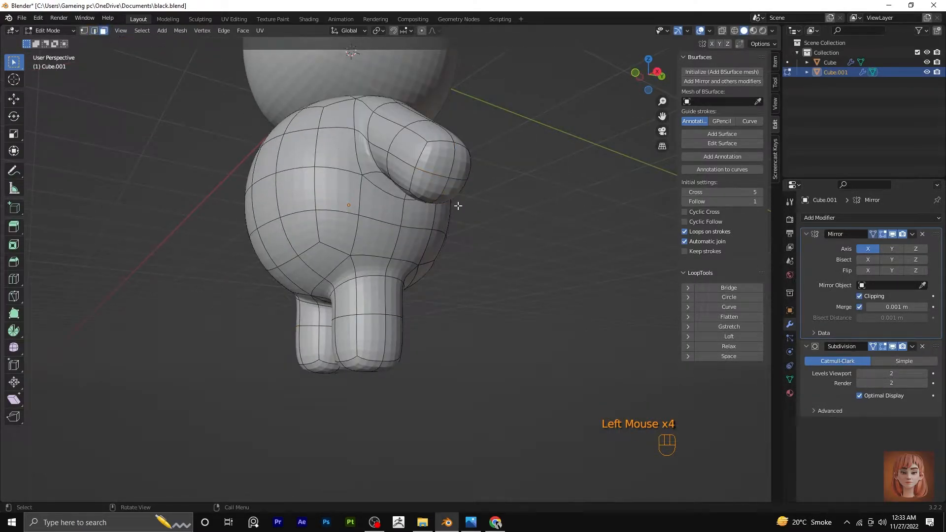
left_click_drag(431, 166, 464, 196)
key("KP_1")
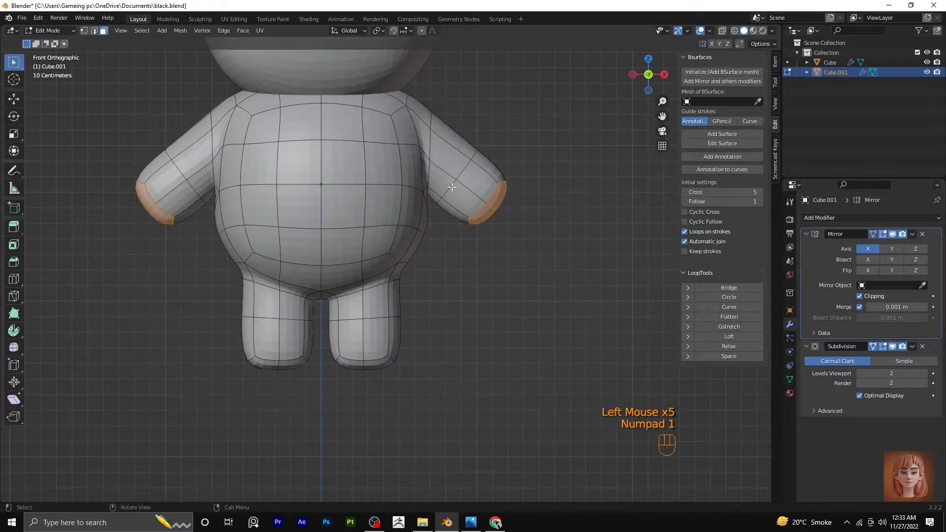
Step: Select only the ring of faces around the outer arm and smooth its vertices with a smoothing factor of 0.5
left_click(476, 207, "shift")
left_click(479, 209, "alt+shift")
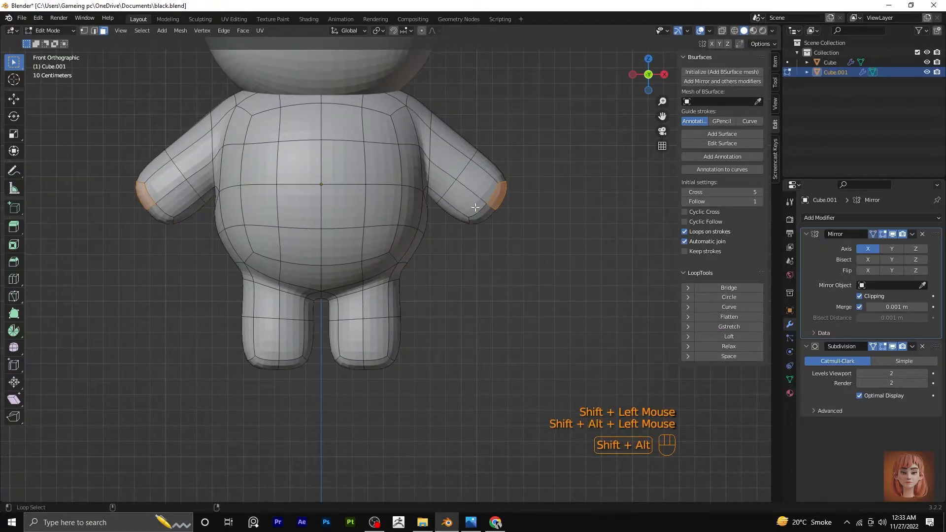
left_click(479, 209, "alt+shift")
left_click(492, 215)
left_click(482, 182, "alt")
key("q")
left_click(432, 318)
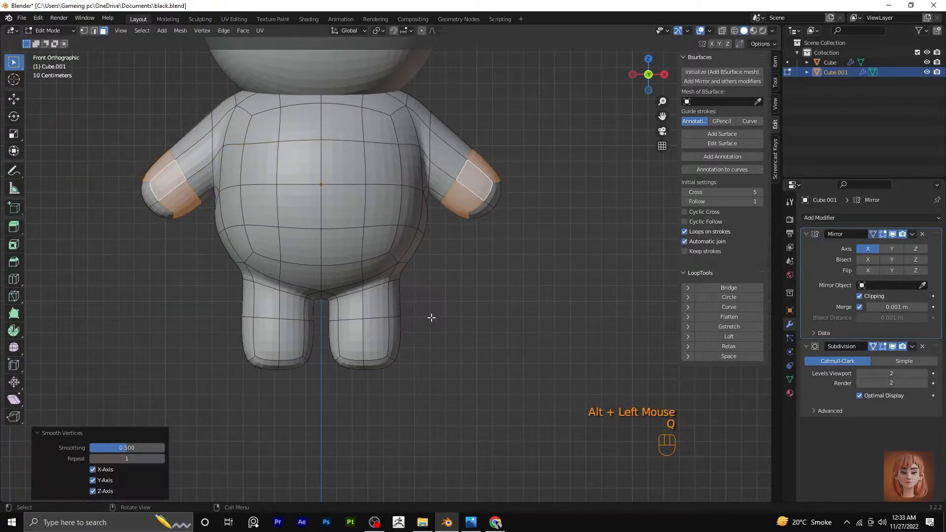
left_click(524, 258)
scroll(523, 258, "down", 2)
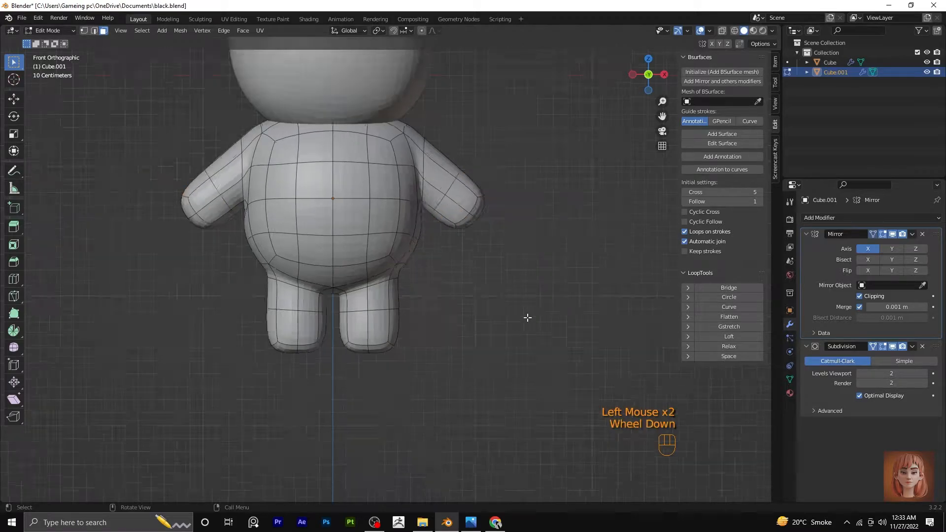
middle_click_drag(524, 258, 549, 246)
key("KP_1")
scroll(542, 241, "up", 3)
scroll(534, 196, "down", 3)
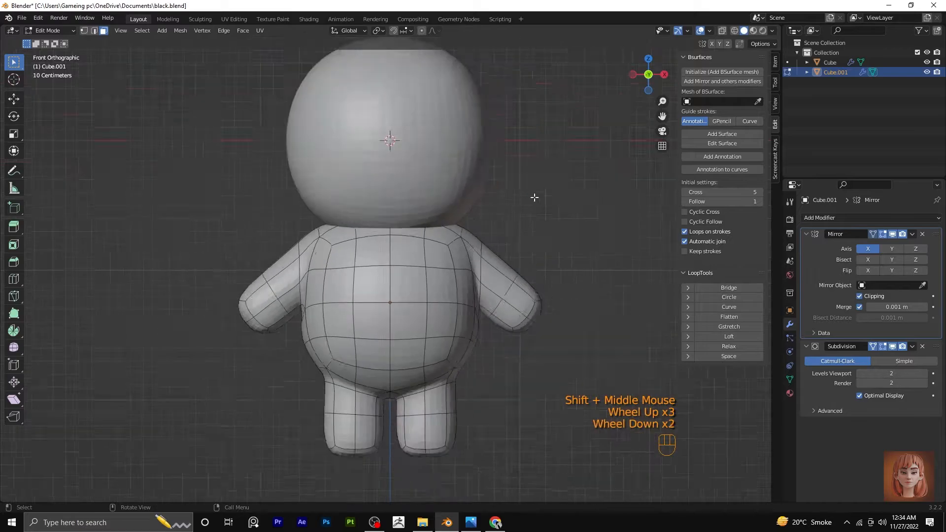
Step: Turn on X-ray and vertex select mode, and select the body's lower front profile vertex in the right side view
key("KP_3")
scroll(367, 408, "up", 2)
left_click(84, 33)
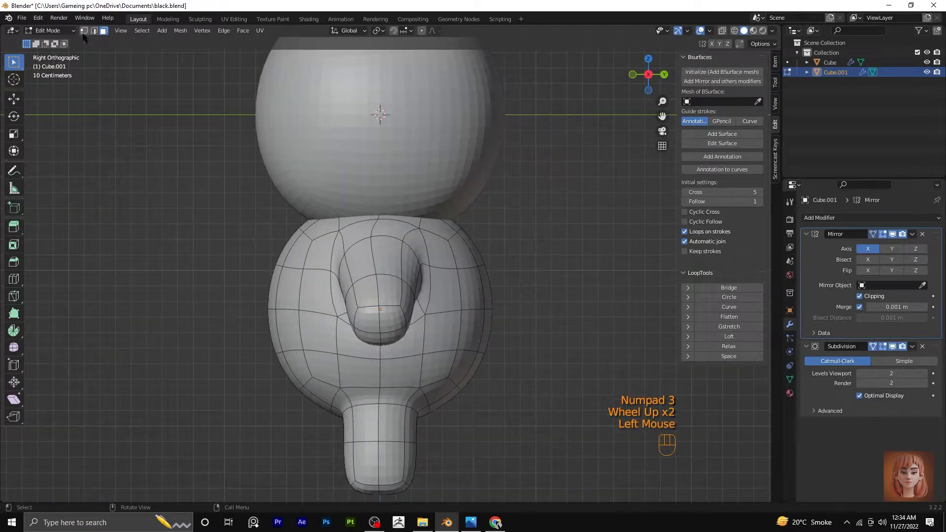
left_click(722, 31)
scroll(462, 322, "up", 1)
middle_click_drag(462, 323, 520, 255, "shift")
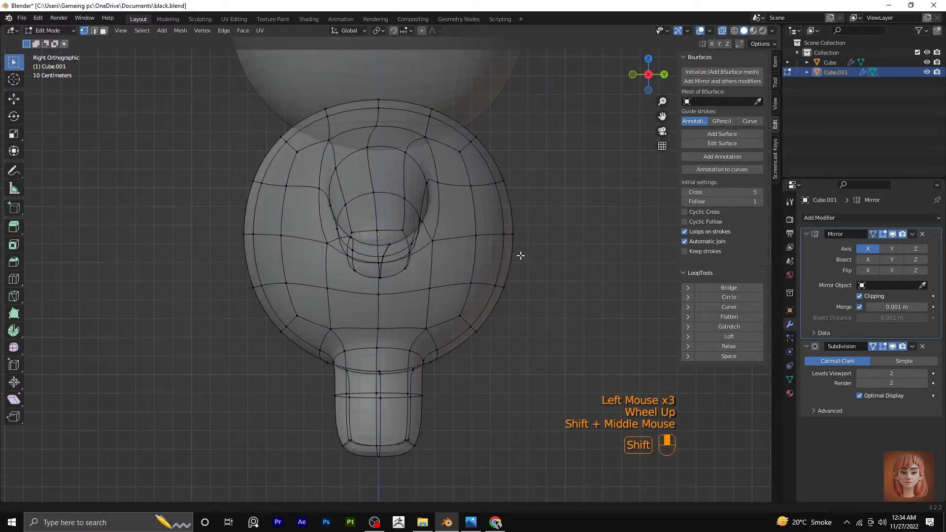
left_click(275, 332)
middle_click_drag(277, 333, 316, 345)
key("KP_3")
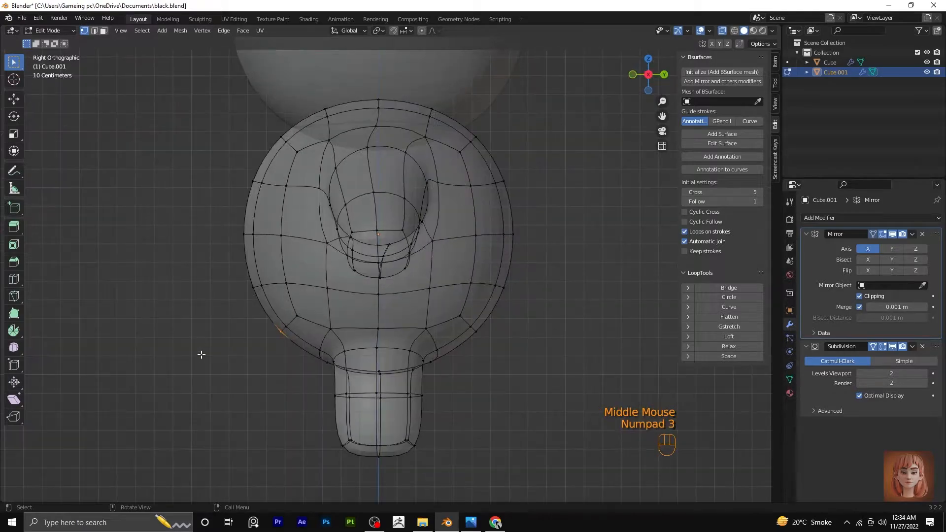
Step: Pull the lower front vertex outward about 0.08 m using smooth proportional editing with a size of about 0.51 m
key("g")
left_click(263, 354)
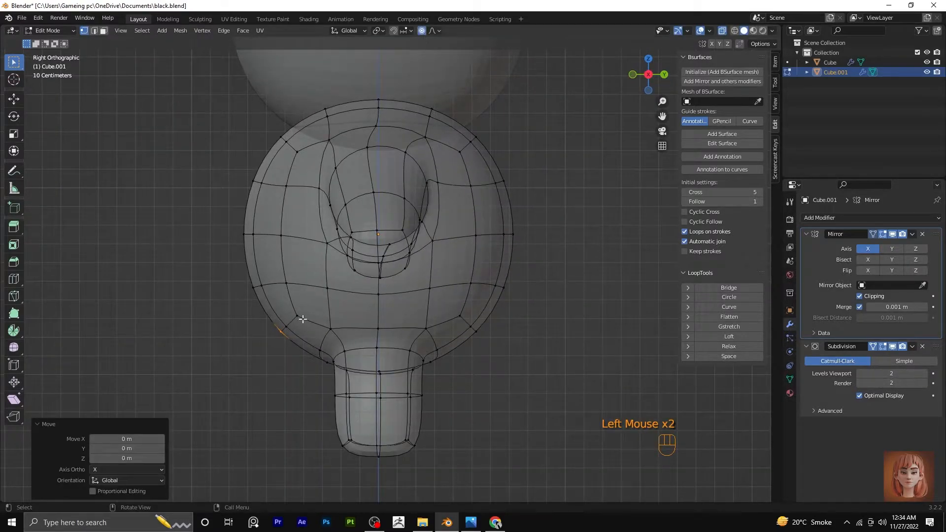
key("g")
scroll(274, 350, "down", 7)
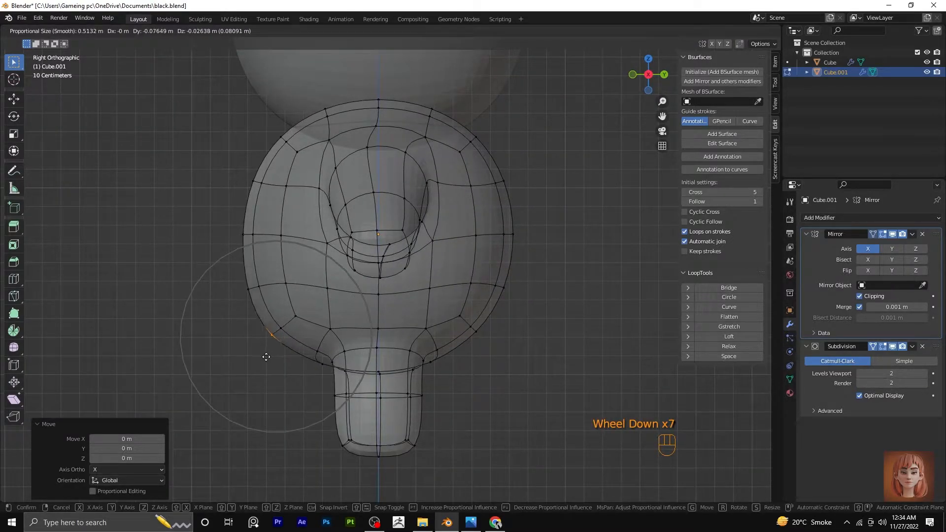
left_click(264, 358)
Step: Pull the body's lower back vertex outward about 0.1 m with a proportional size of about 0.75 m
left_click(485, 335)
key("g")
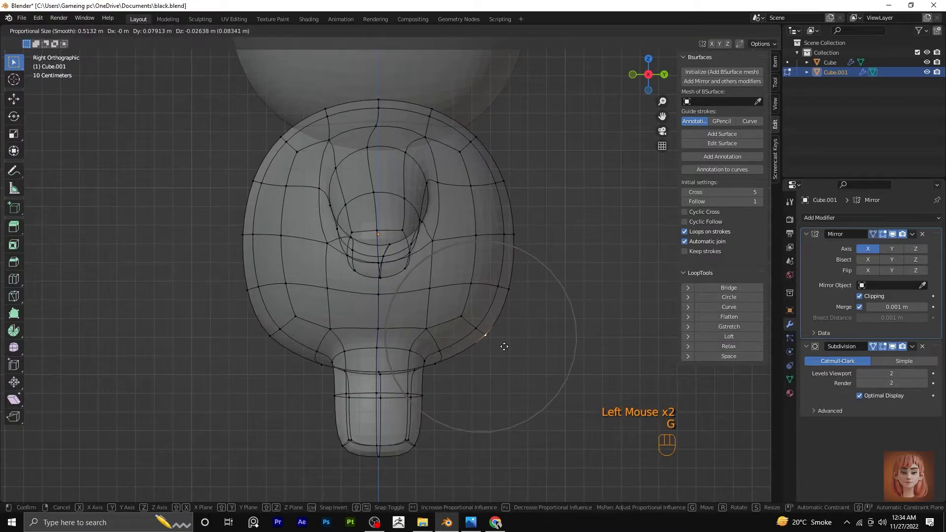
scroll(507, 347, "down", 4)
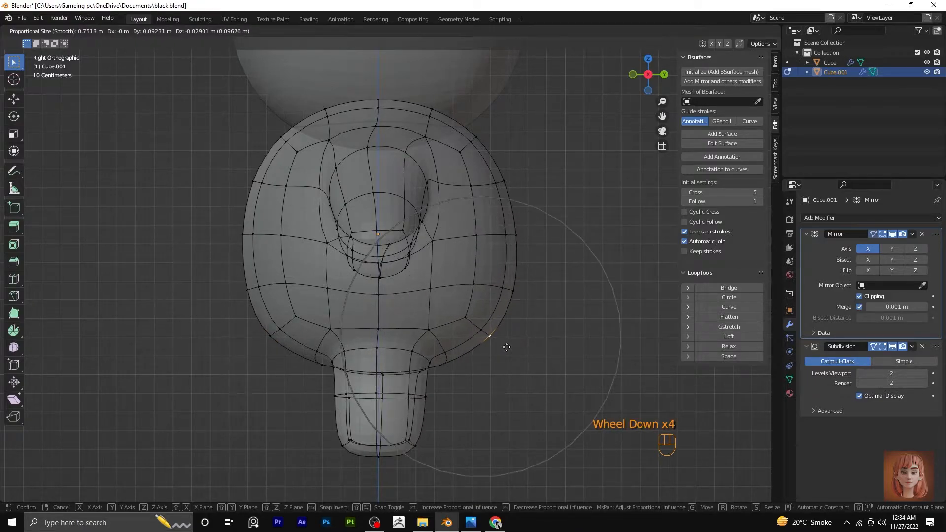
left_click(506, 346)
Step: Move the belly's front vertex outward about 0.07 m and the upper front vertex inward about 0.04 m with proportional editing
left_click(245, 298)
key("g")
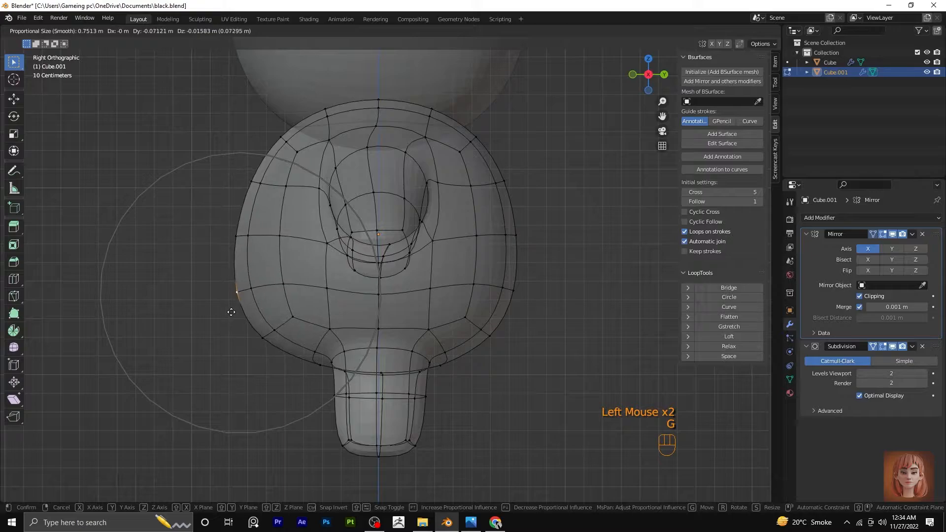
left_click(231, 312)
scroll(231, 312, "down", 1)
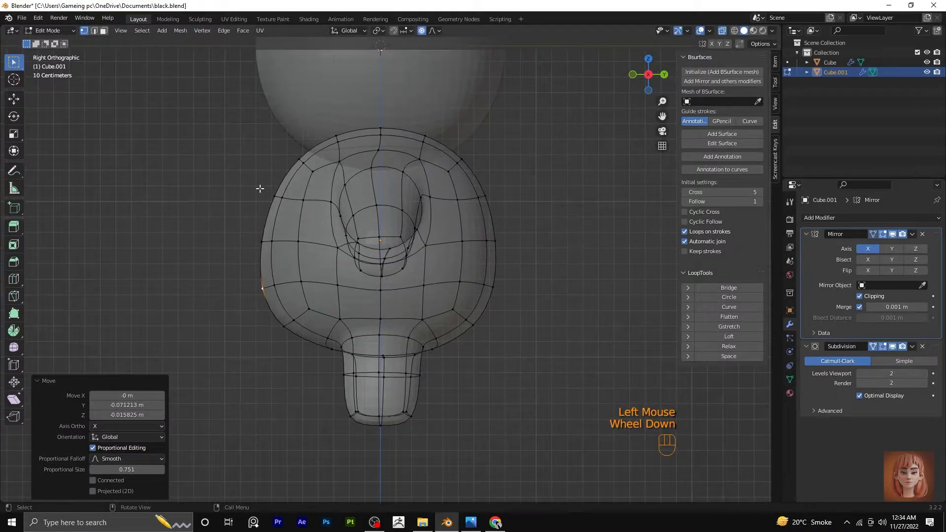
key("g")
left_click(261, 217)
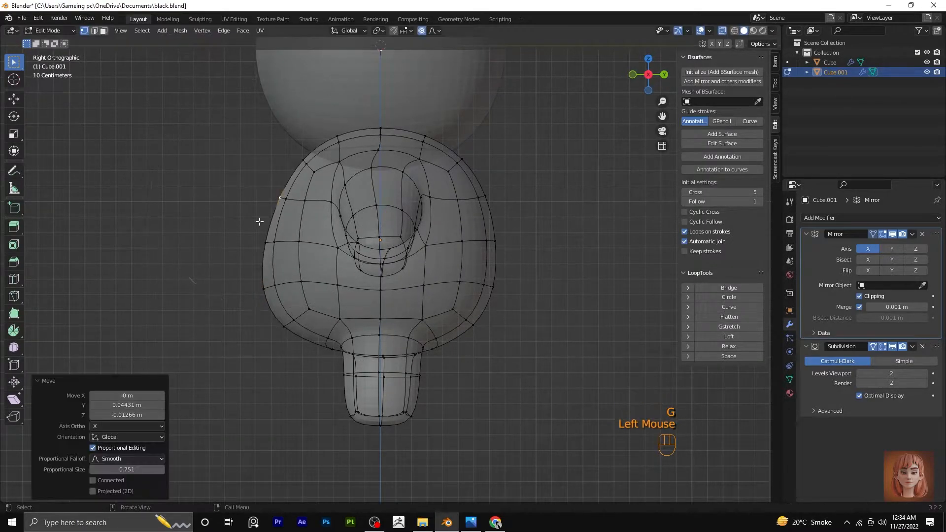
middle_click_drag(261, 217, 324, 287)
key("KP_1")
key("Tab")
left_click(587, 237)
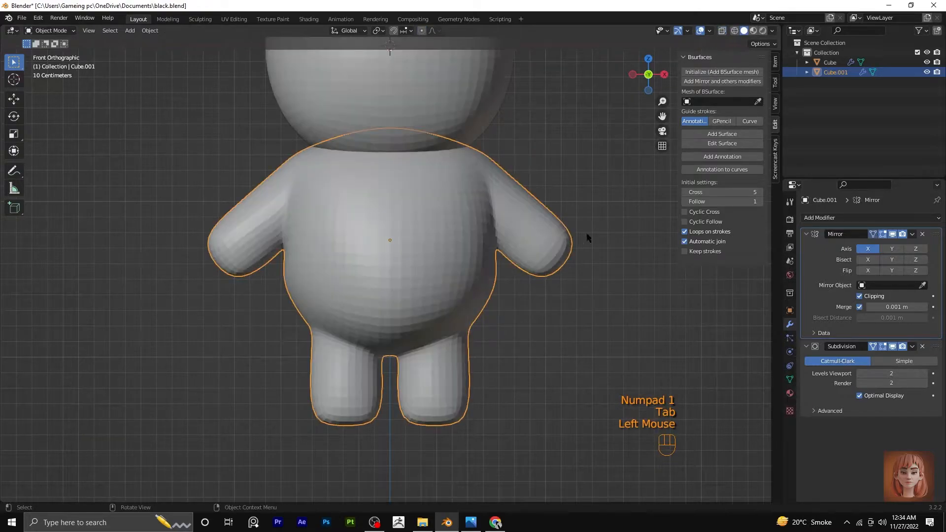
Step: Try to pull the body's lower side vertex outward about 0.02 m with a proportional size of about 0.39 m
scroll(554, 299, "down", 3)
left_click(553, 300)
scroll(512, 340, "up", 3)
left_click(466, 295)
key("Tab")
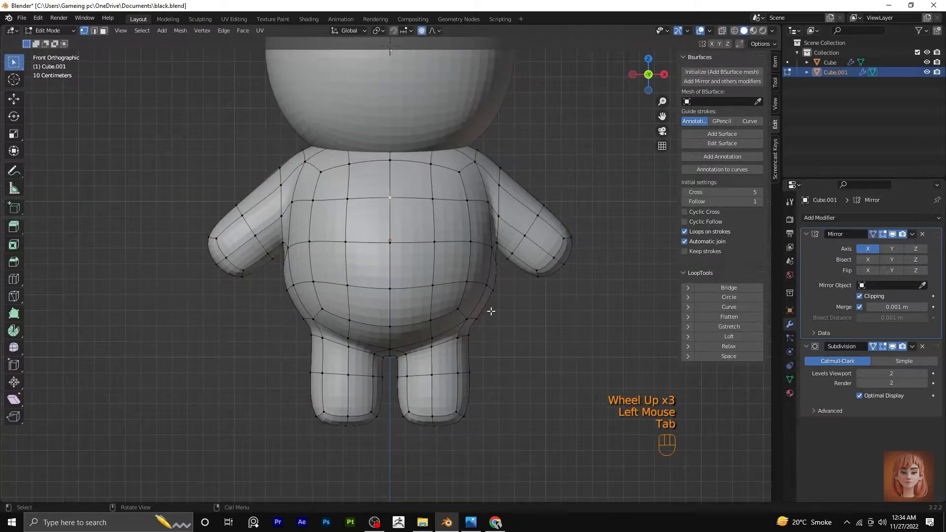
key("g")
scroll(502, 306, "up", 4)
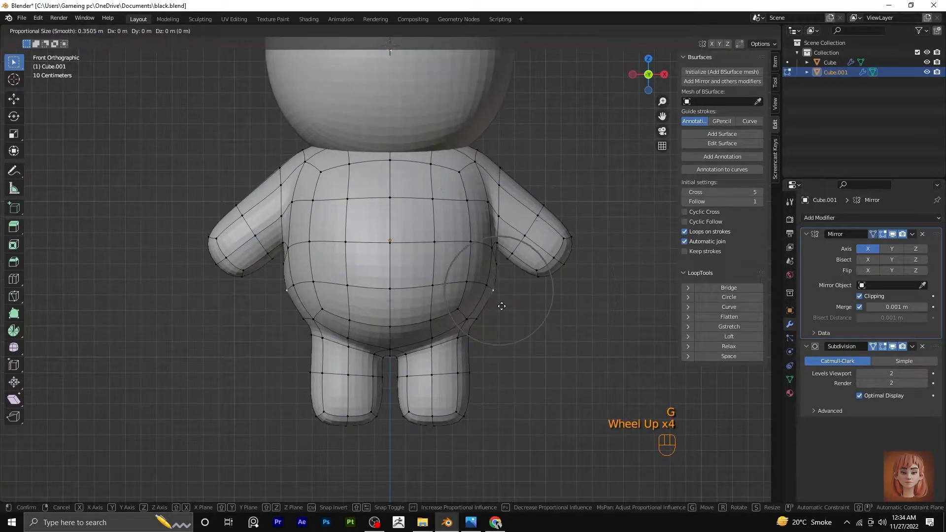
scroll(505, 306, "down", 1)
left_click(511, 326)
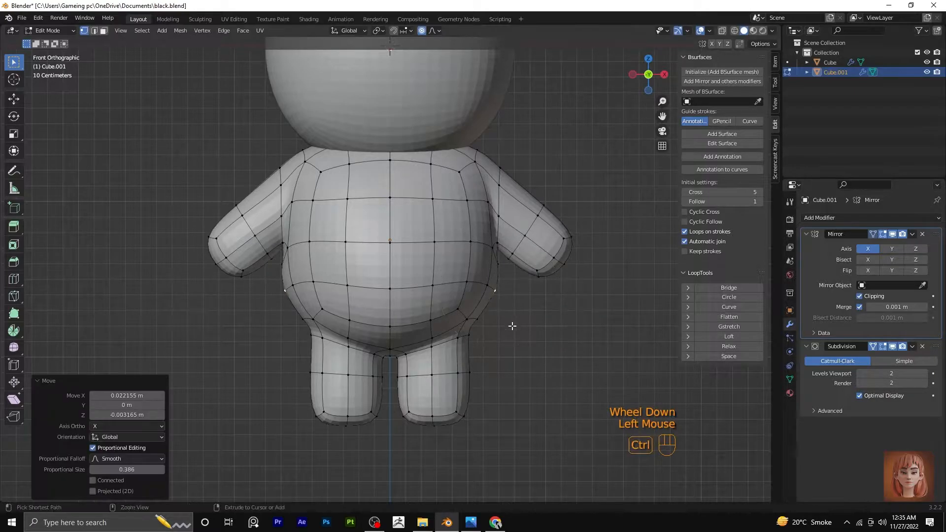
key("ctrl+z")
left_click(511, 326)
Step: Examine the overall character shape in Object Mode from the front and the right side
scroll(511, 326, "down", 2)
key("Tab")
left_click(511, 325)
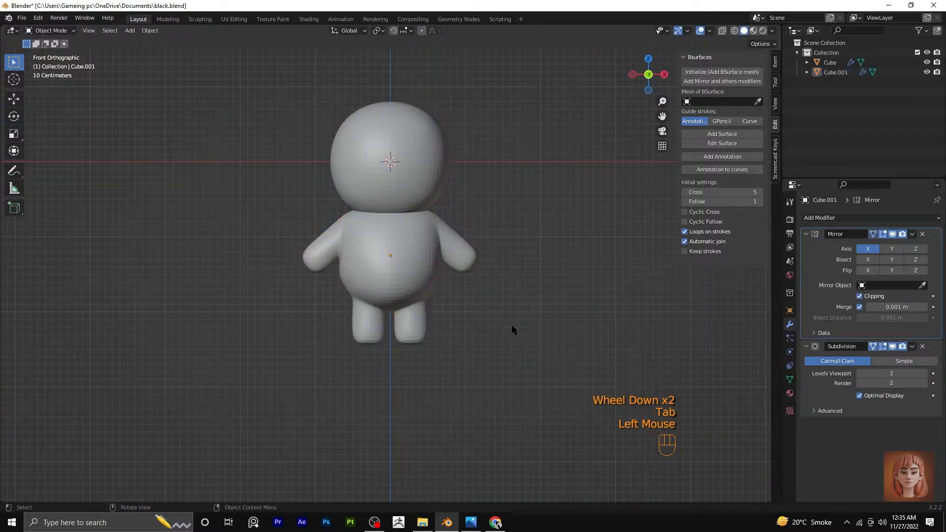
scroll(512, 325, "up", 6)
left_click(465, 310)
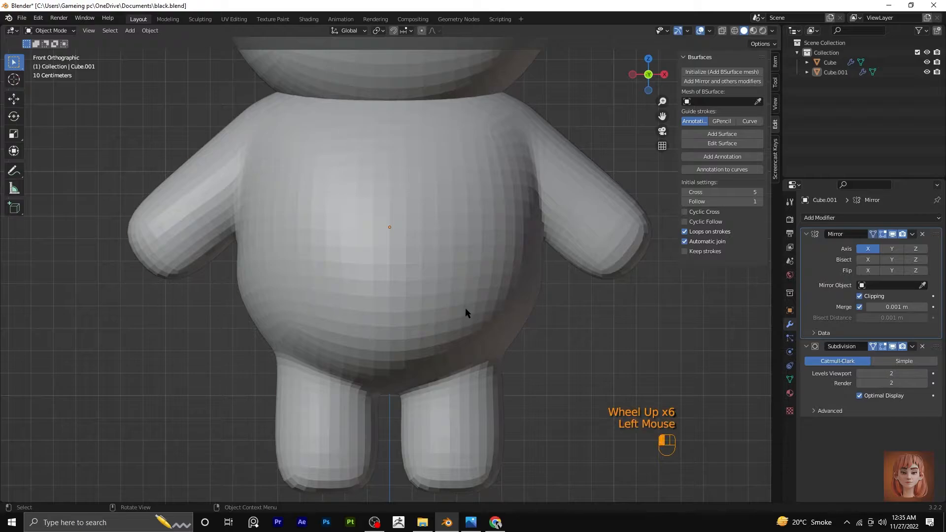
left_click(466, 311)
scroll(497, 213, "down", 2)
key("KP_3")
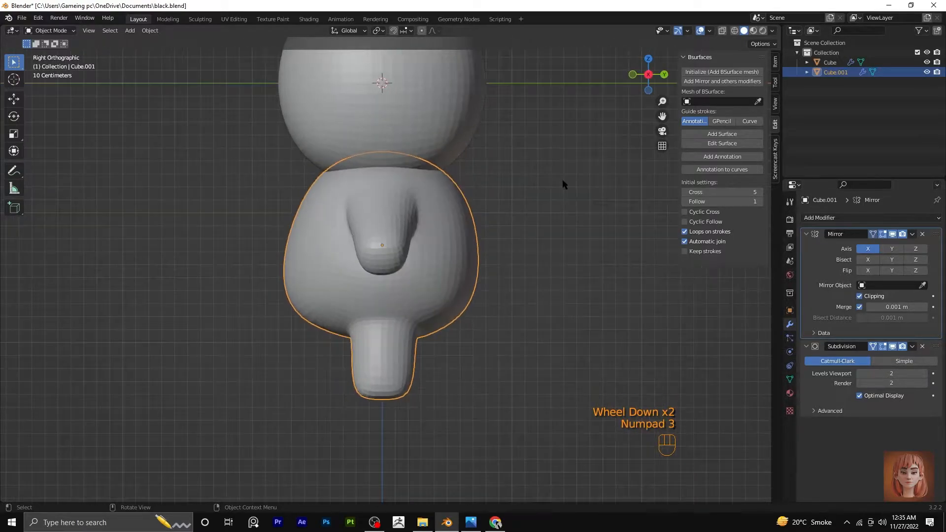
middle_click_drag(564, 183, 577, 296, "shift")
Step: Open the head mesh for editing and show its Subdivision modifier's result on the edit cage
left_click(411, 212)
scroll(424, 288, "up", 1)
middle_click_drag(425, 288, 554, 298)
key("KP_1")
scroll(552, 272, "up", 1)
key("Tab")
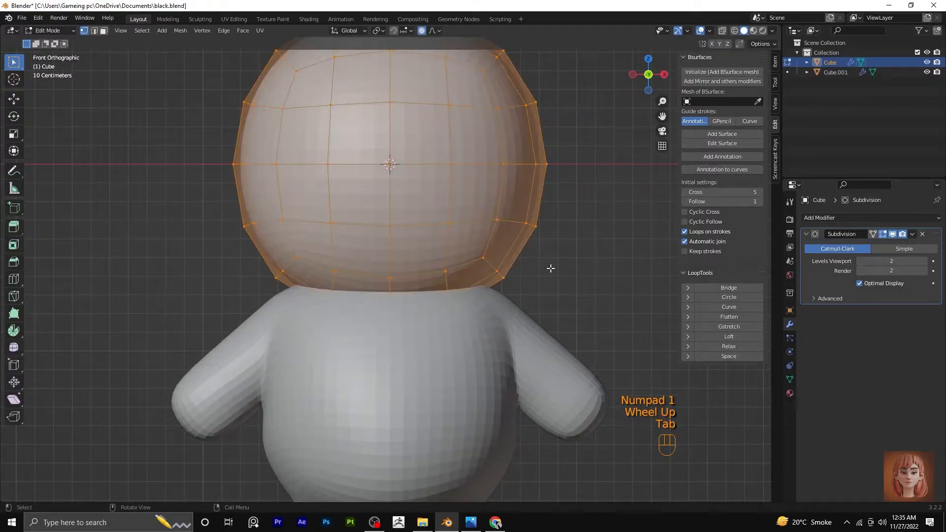
left_click(882, 242)
scroll(540, 291, "down", 2)
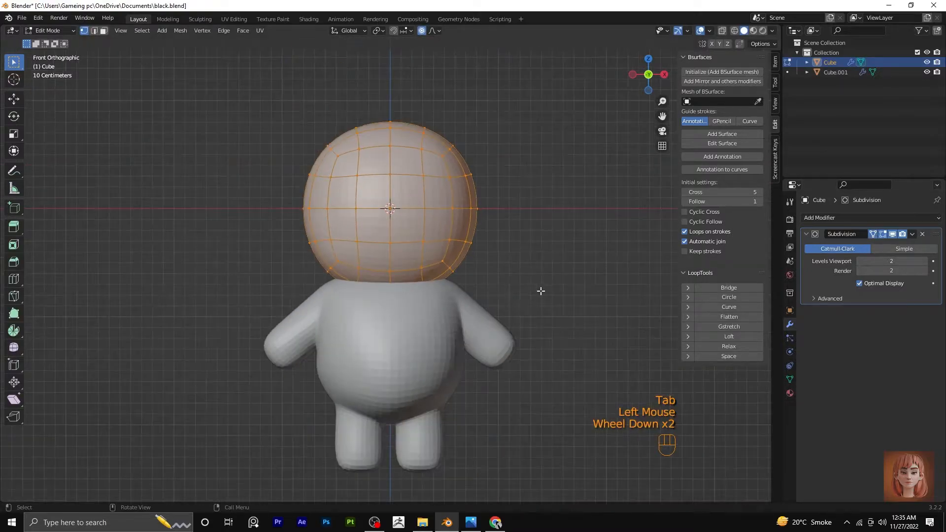
Step: With X-ray on, delete the vertices of the head's negative-X half and add a Mirror modifier to the head
left_click(722, 31)
left_click_drag(230, 87, 378, 323)
key("x")
left_click(377, 317)
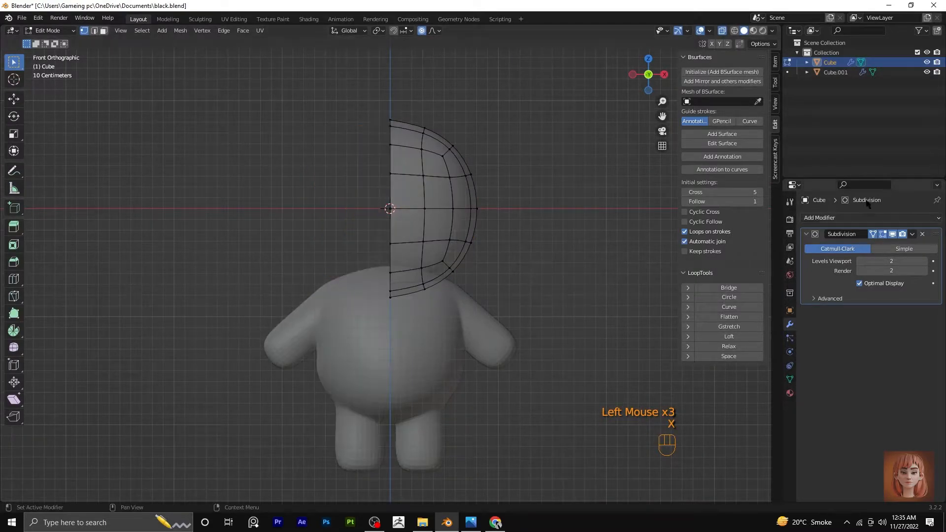
left_click(868, 217)
left_click(756, 342)
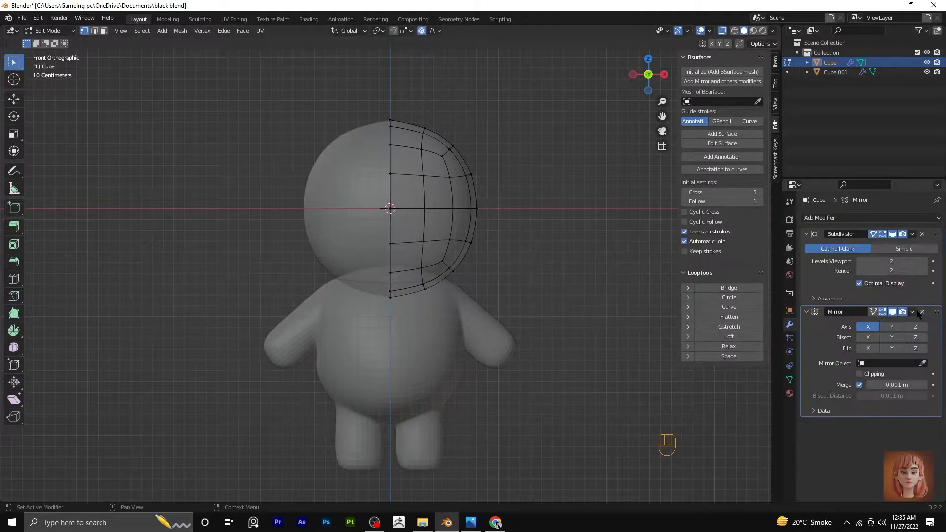
Step: Place the head's Mirror modifier above its Subdivision modifier and enable Clipping
left_click(874, 312)
left_click_drag(937, 313, 936, 236)
scroll(437, 302, "up", 2)
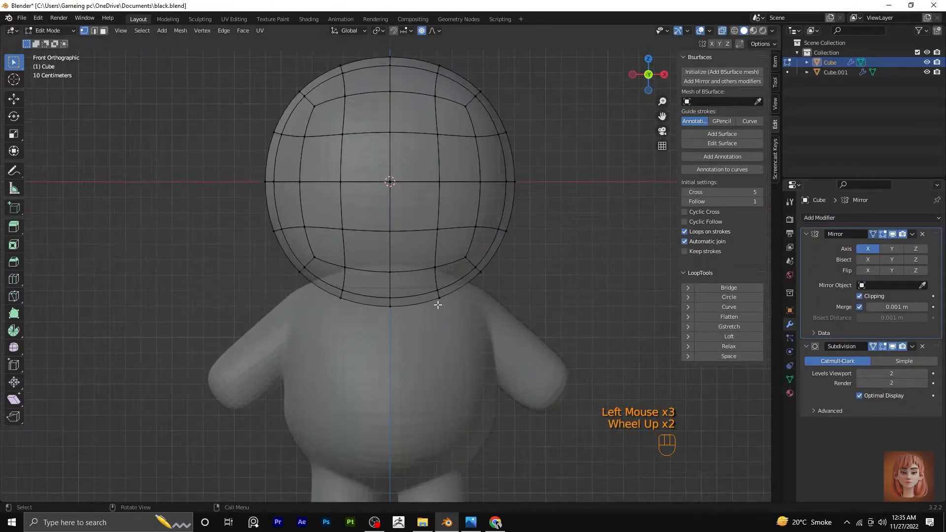
Step: Pull the head's lower side vertex outward about 0.17 m and down 0.02 m with a proportional size of about 0.83 m
scroll(448, 249, "down", 1)
key("g")
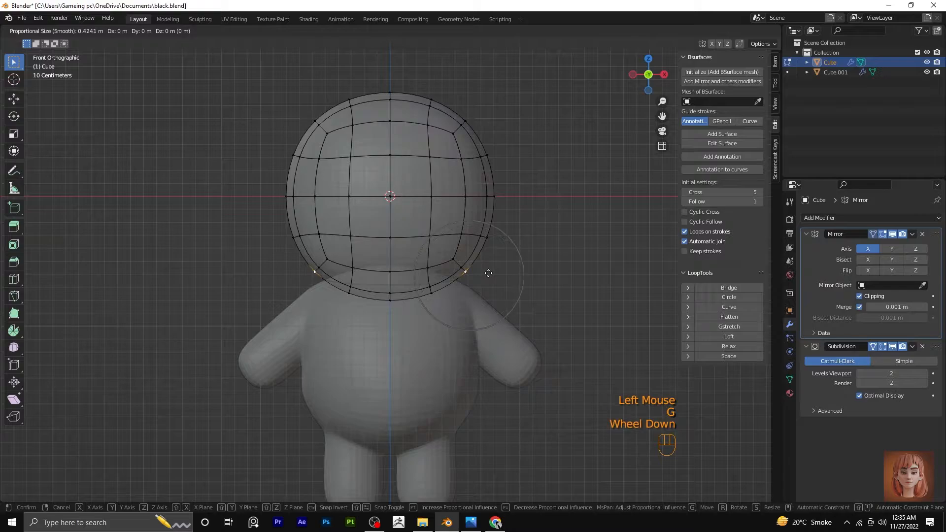
scroll(493, 273, "down", 7)
left_click(510, 276)
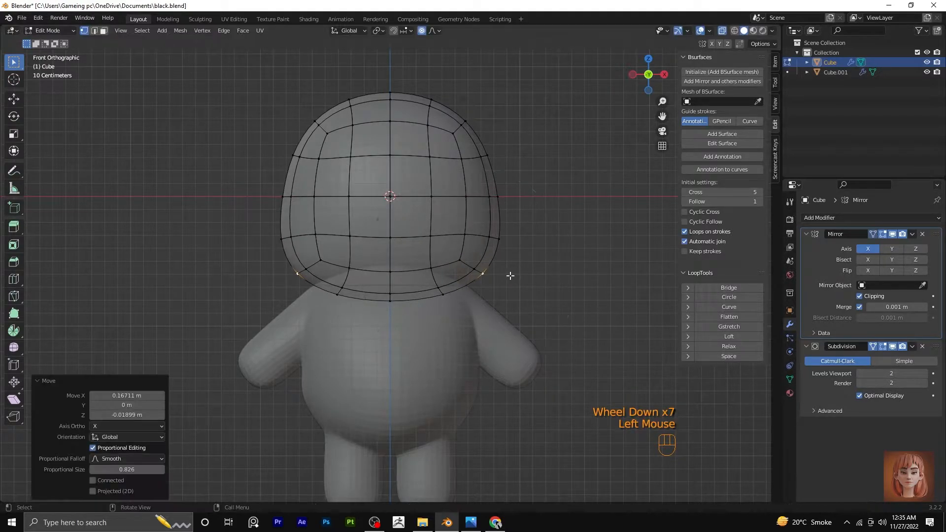
Step: From the right side, pull the head's lower front vertex about 0.22 m forward and 0.04 m down, with a proportional size of about 0.83 m
key("KP_3")
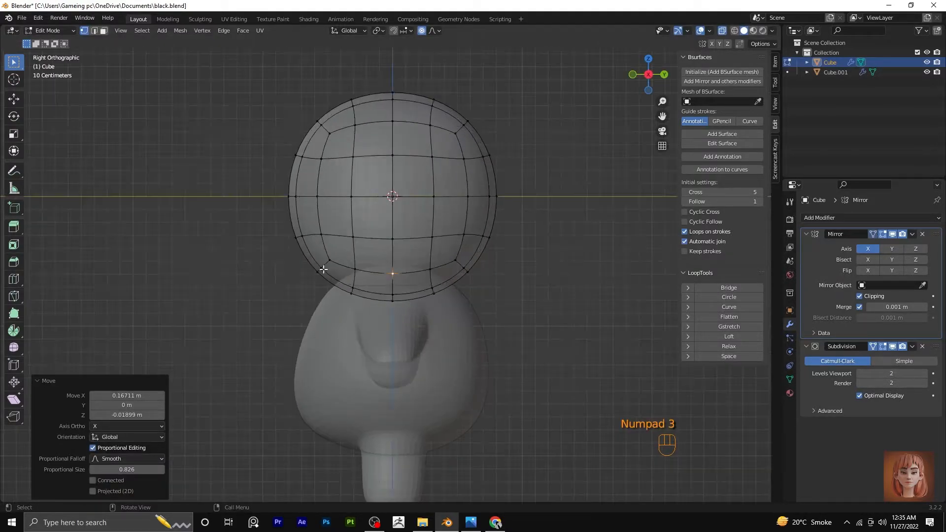
left_click(320, 271)
key("g")
scroll(285, 297, "down", 2)
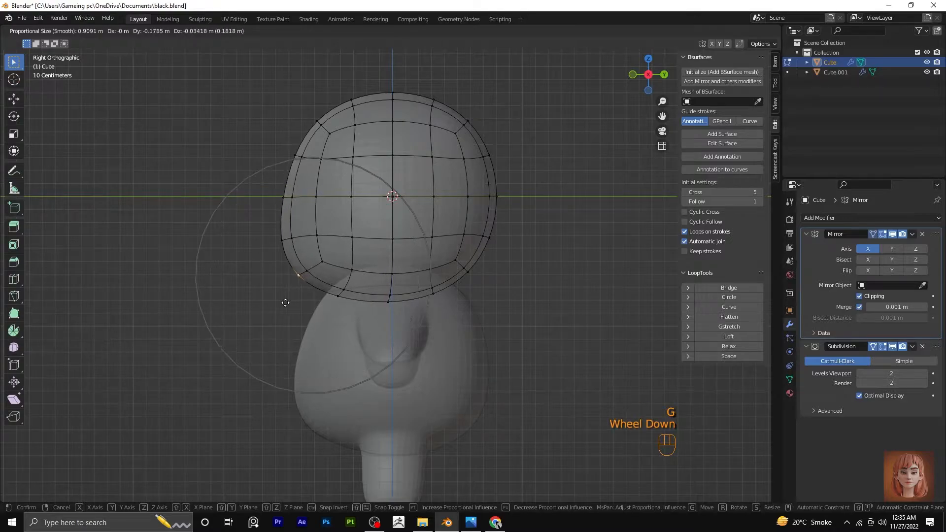
scroll(286, 301, "up", 3)
scroll(283, 303, "down", 1)
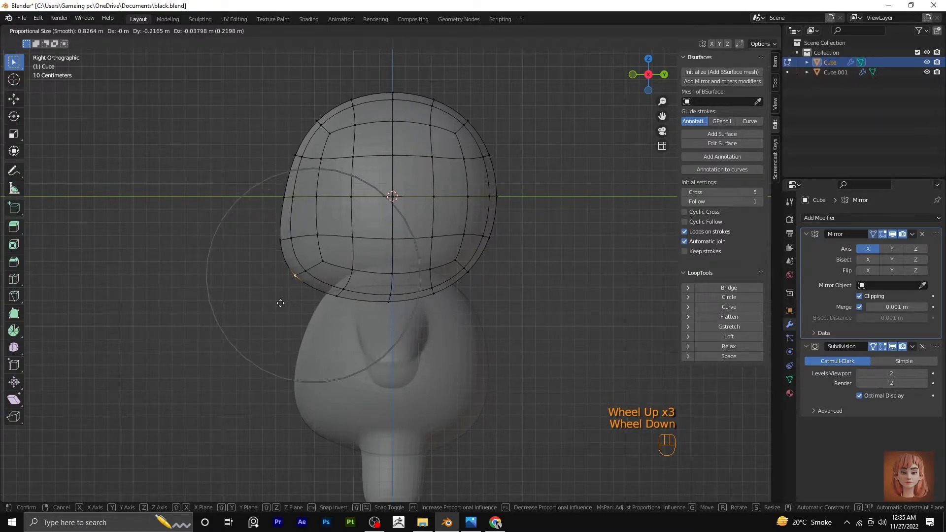
left_click(280, 303)
Step: Turn off X-ray and examine the reshaped head in Object Mode from the front
middle_click_drag(272, 199, 276, 257)
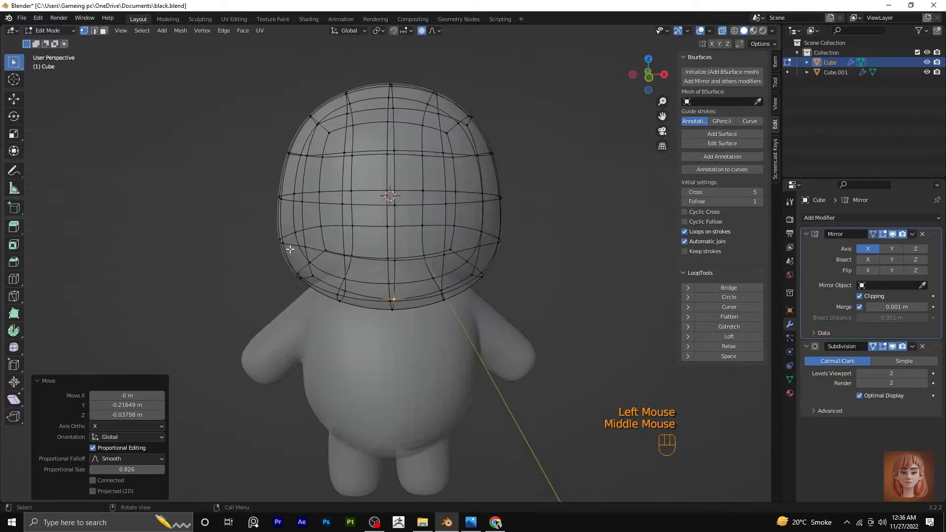
key("KP_1")
key("Tab")
left_click(545, 270)
left_click(545, 270)
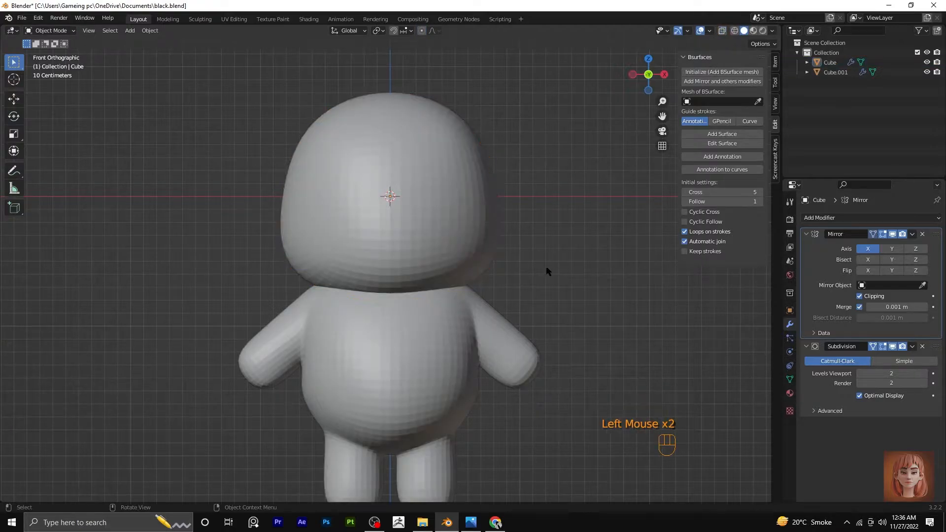
scroll(545, 279, "down", 2)
scroll(544, 283, "up", 2)
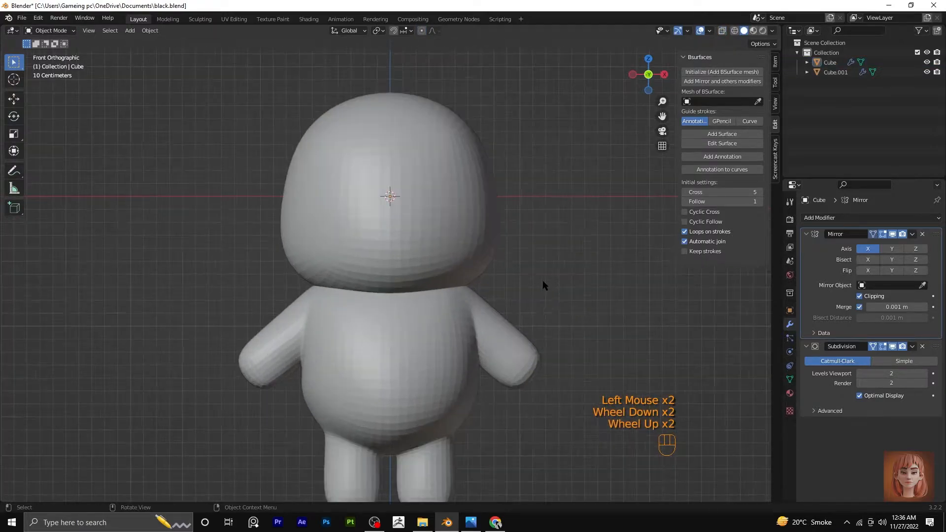
Step: With X-ray on, move the head's front underside vertices about 0.17 m forward and 0.03 m down in the right side view
left_click(468, 241)
key("KP_3")
key("Tab")
left_click(720, 31)
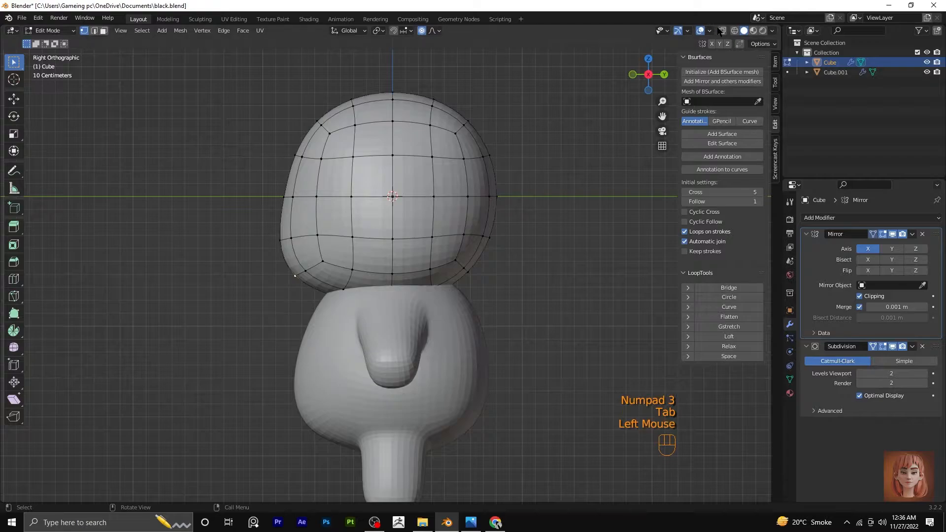
left_click(722, 31)
left_click_drag(341, 305, 342, 308)
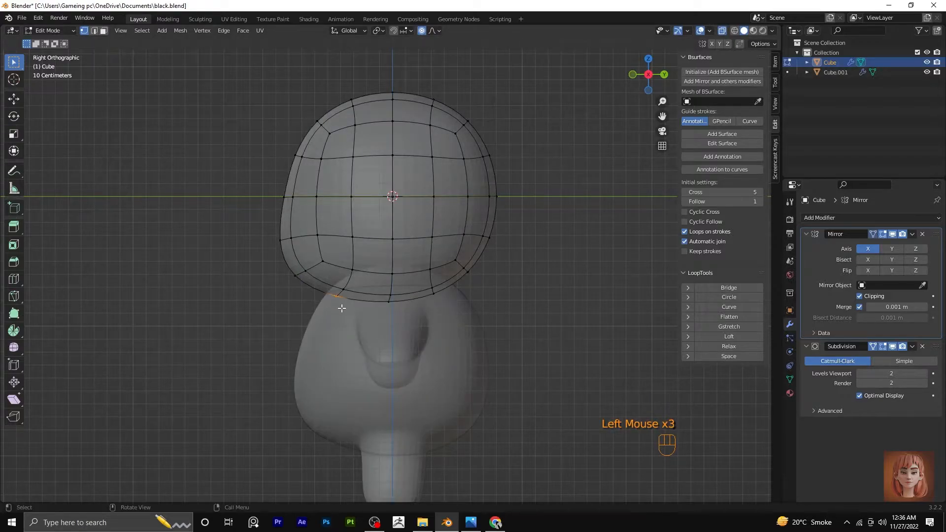
key("g")
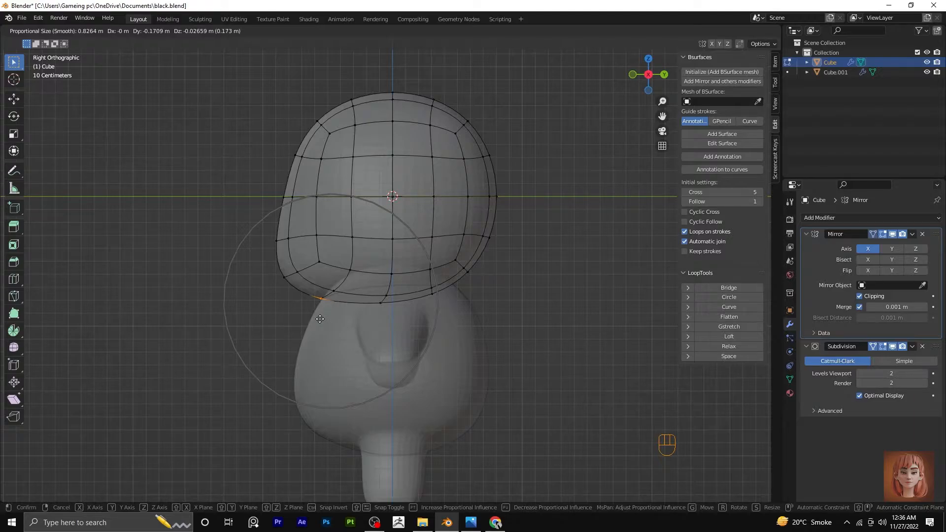
left_click(320, 319)
Step: Move the head's lower back vertex about 0.10 m backward and 0.02 m up with proportional editing
double_click(472, 274)
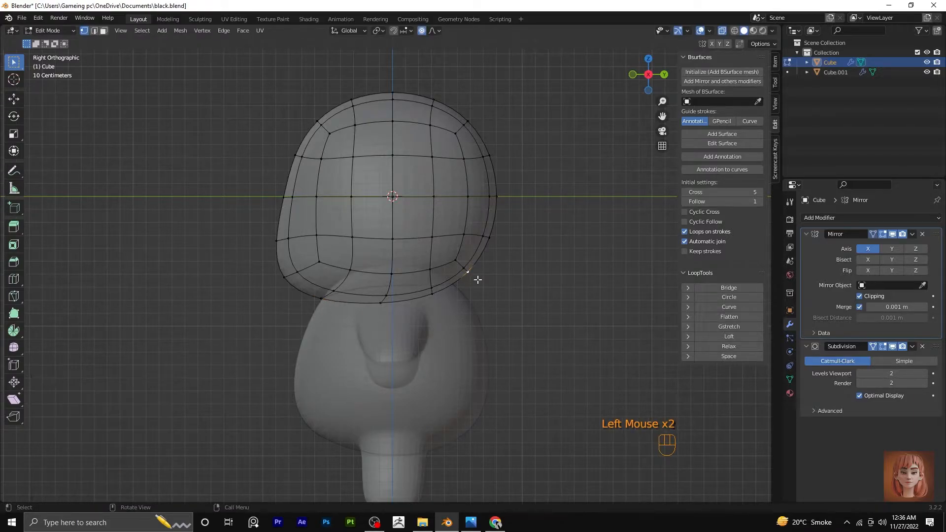
key("g")
left_click(491, 282)
middle_click_drag(490, 282, 359, 321)
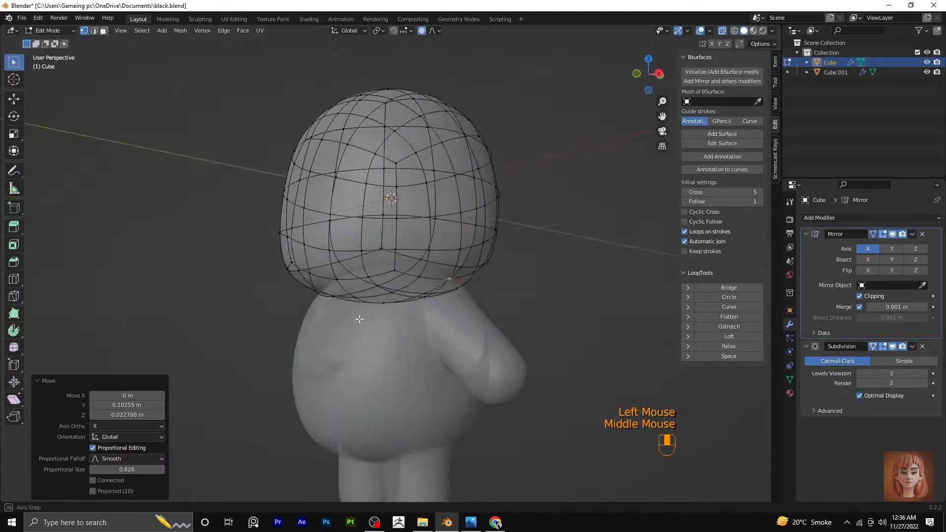
Step: Turn off X-ray, return to Object Mode and flatten the head along Z to a scale of about 0.89
key("KP_1")
left_click(596, 270)
left_click(596, 270)
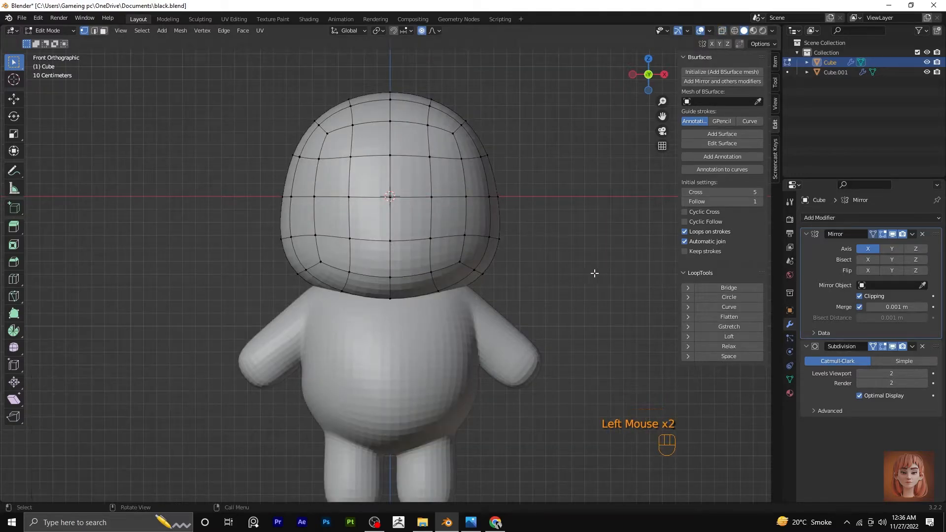
key("Tab")
left_click(589, 274)
scroll(526, 302, "down", 2)
scroll(525, 302, "up", 3)
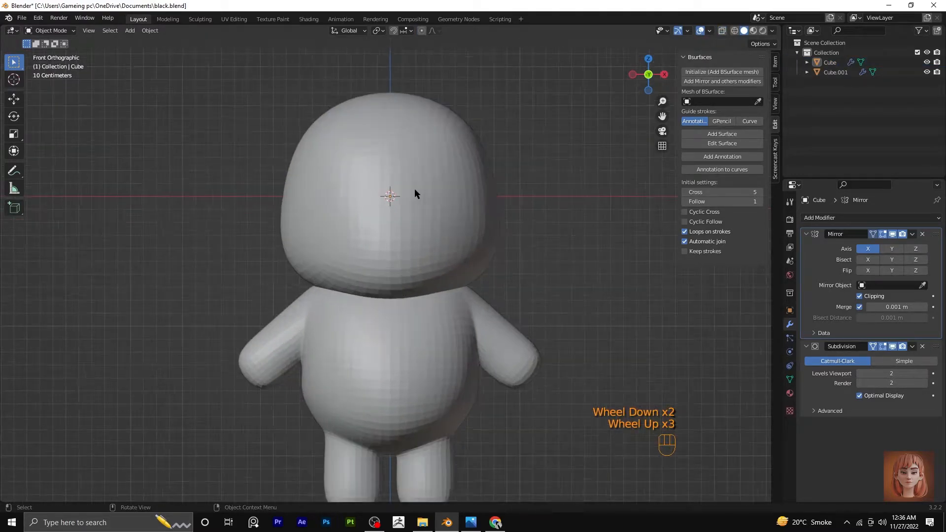
left_click(415, 189)
key("s")
key("z")
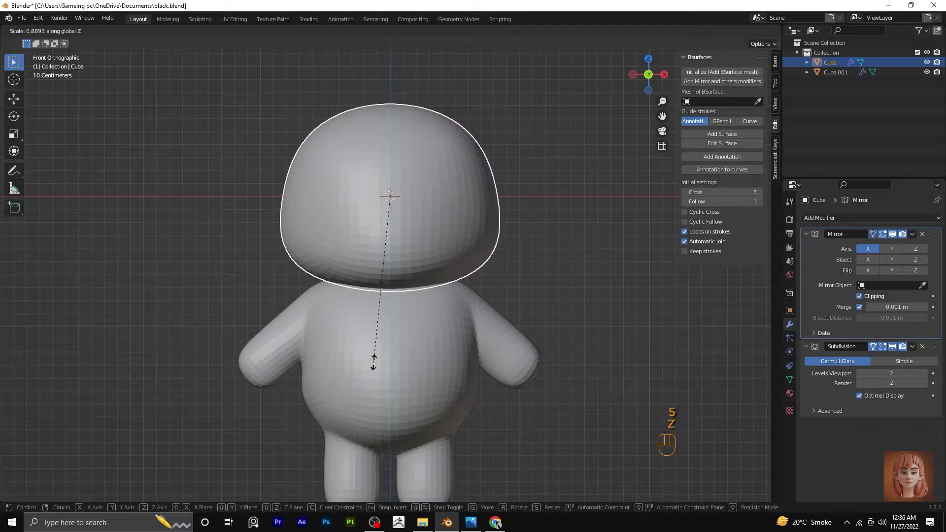
left_click(373, 362)
Step: In the front view, move the head's lower side vertex about 0.05 m inward and 0.04 m up, then return to Object Mode
left_click(626, 288)
scroll(626, 289, "down", 2)
middle_click_drag(626, 288, 587, 279)
key("KP_1")
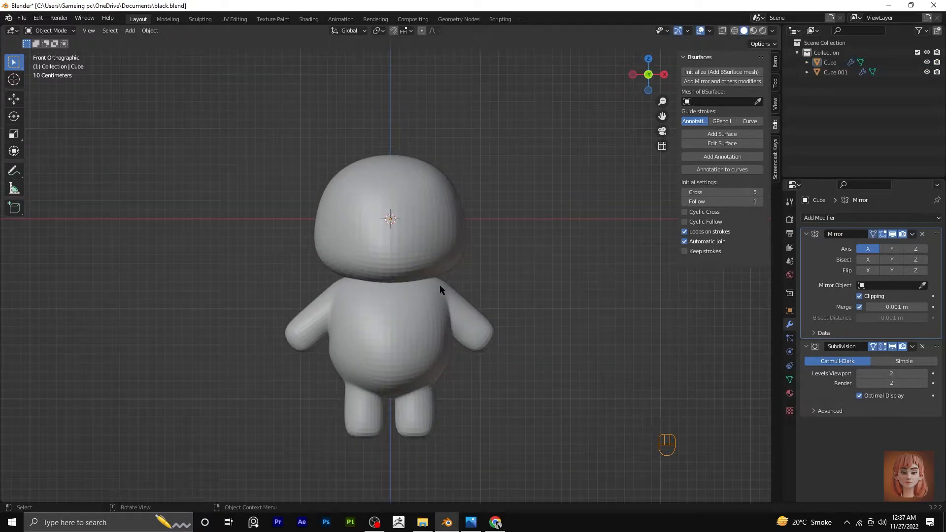
scroll(440, 290, "up", 1)
left_click(473, 289)
key("Tab")
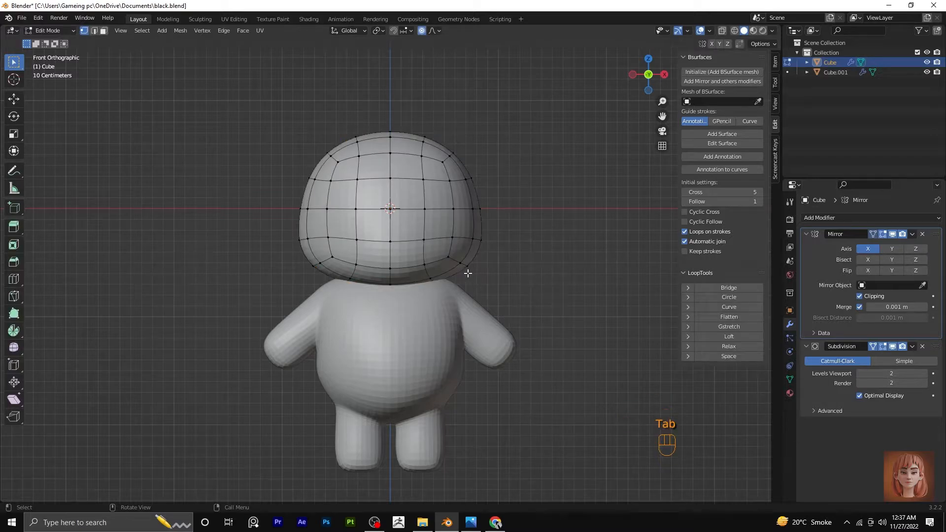
key("g")
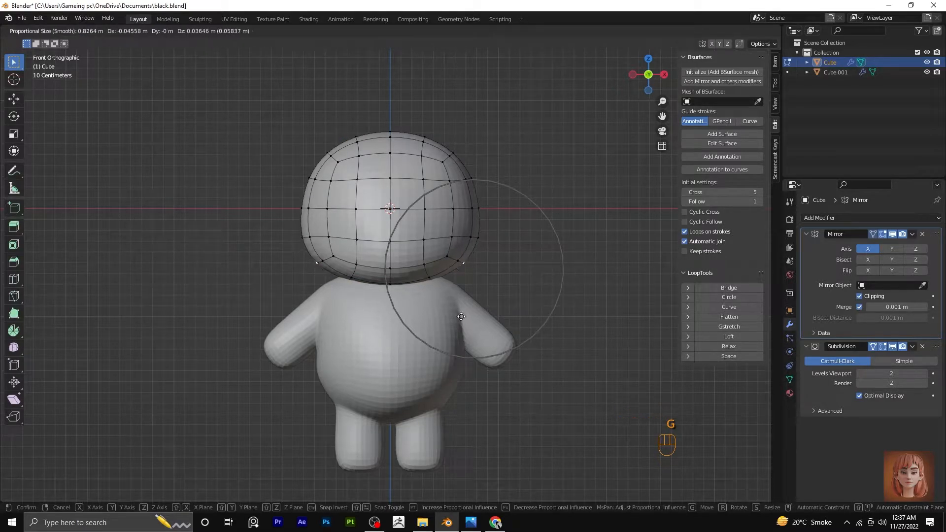
left_click(461, 316)
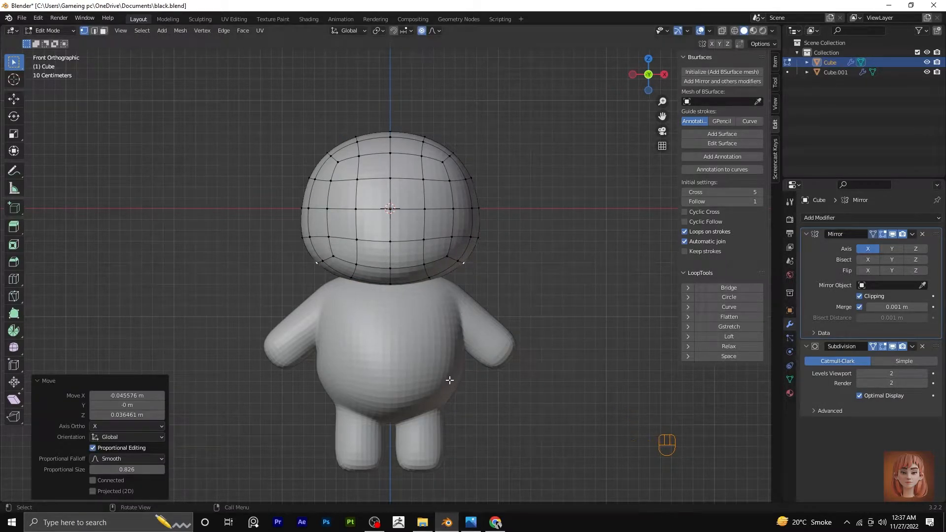
key("Tab")
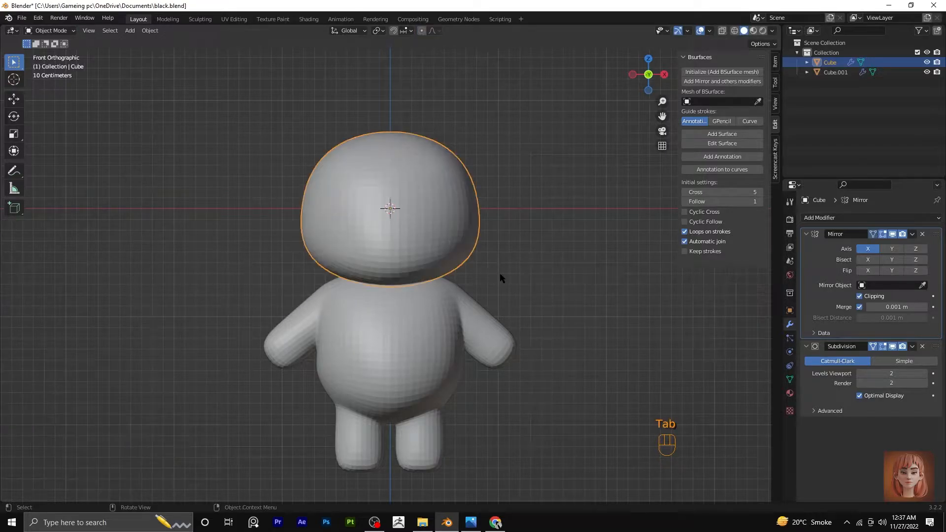
Step: Add a 2 m cube at the head's centre and give it a Subdivision modifier with viewport level 2
middle_click_drag(485, 200, 462, 253, "shift")
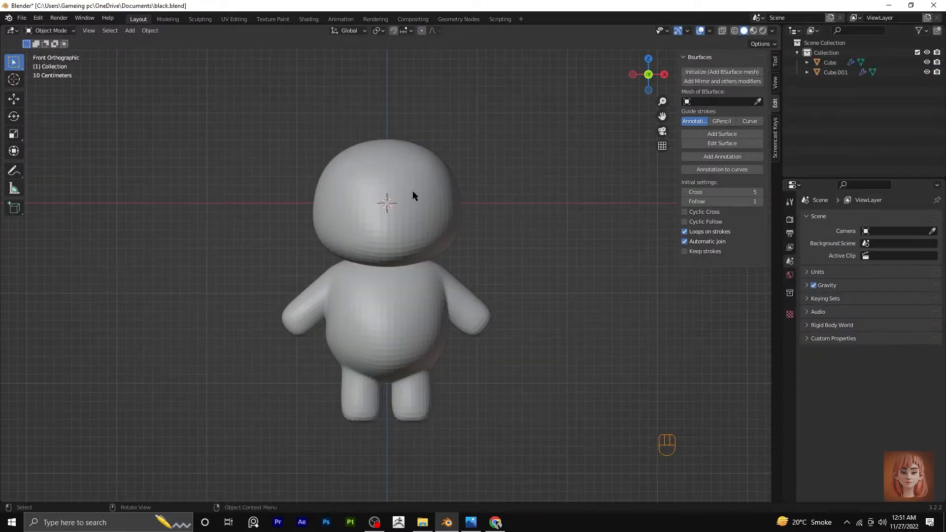
key("shift+a")
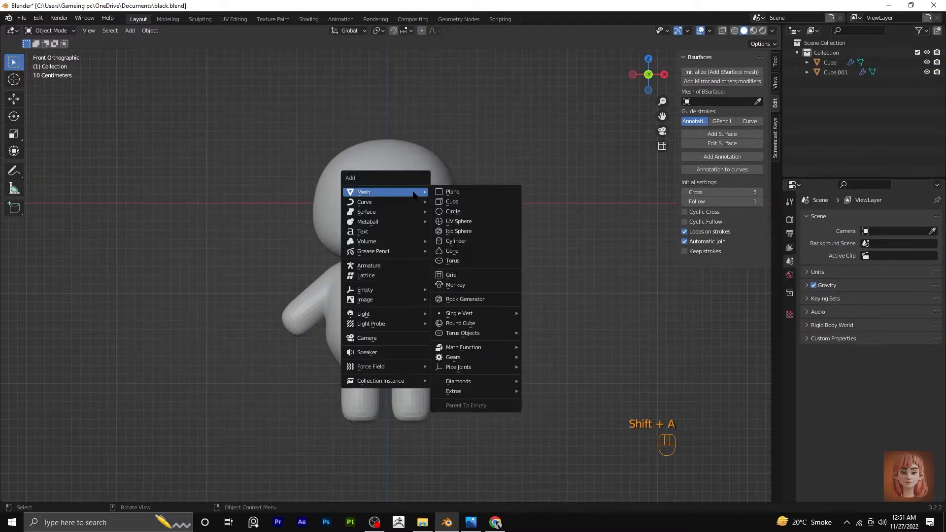
left_click(434, 199)
key("KP_3")
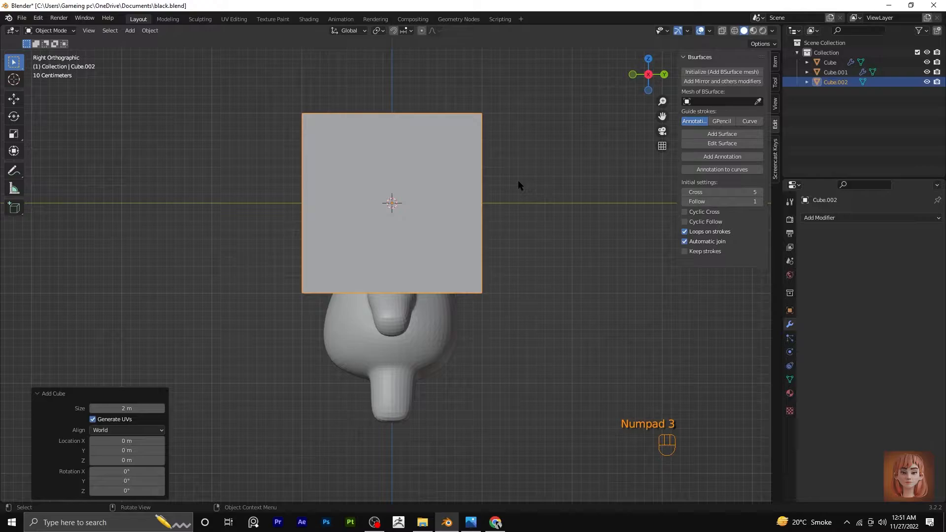
left_click(843, 217)
left_click(774, 398)
left_click(925, 261)
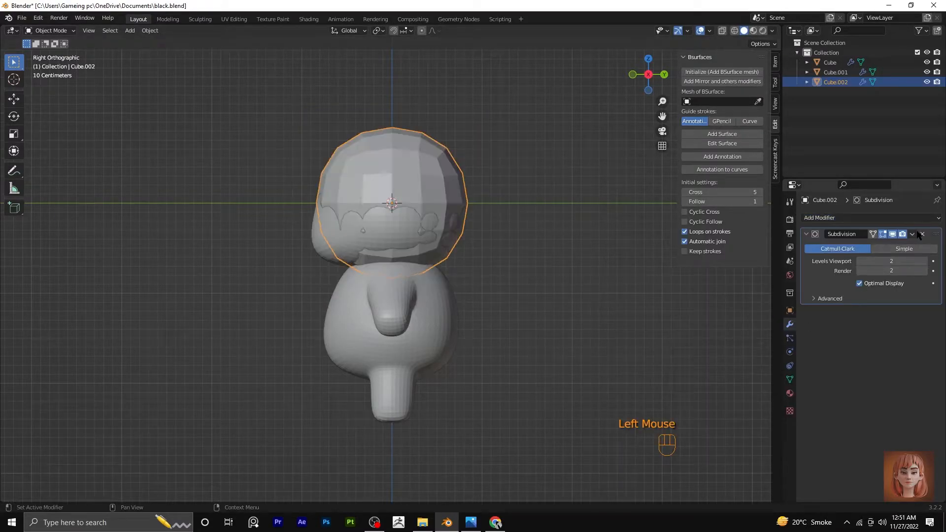
Step: Raise the new subdivided cube about 0.95 m along Z, over the top of the head
key("KP_1")
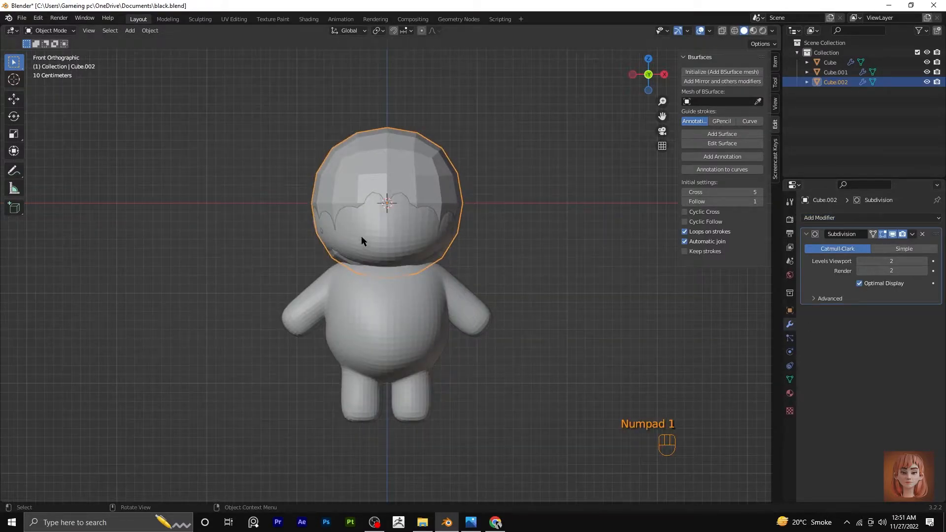
key("g")
key("z")
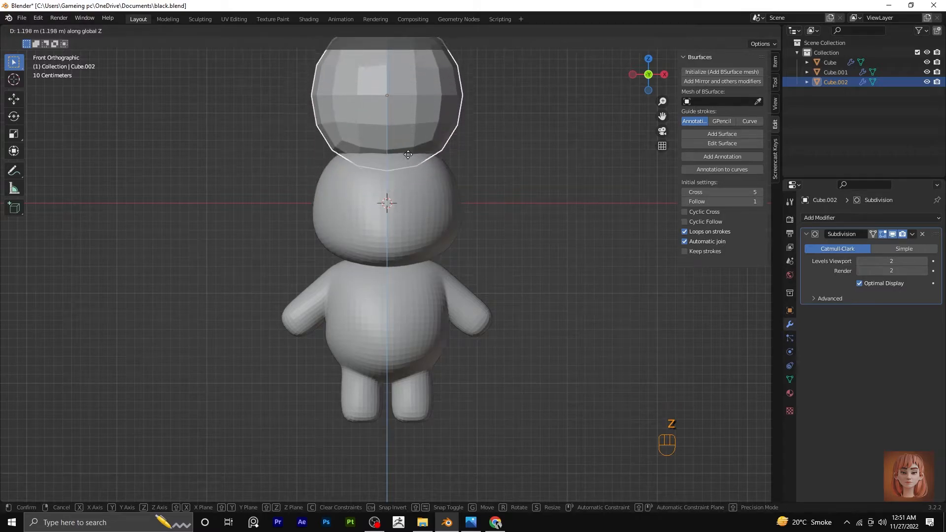
left_click(407, 178)
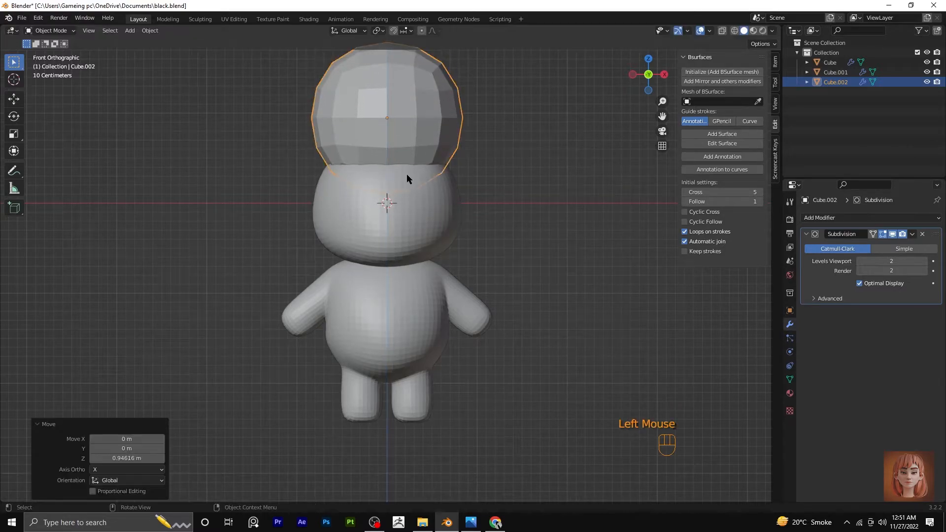
Step: Delete the bottom face of the new cube in Edit Mode
left_click(57, 32)
left_click(50, 48)
middle_click_drag(407, 188, 414, 125)
key("x")
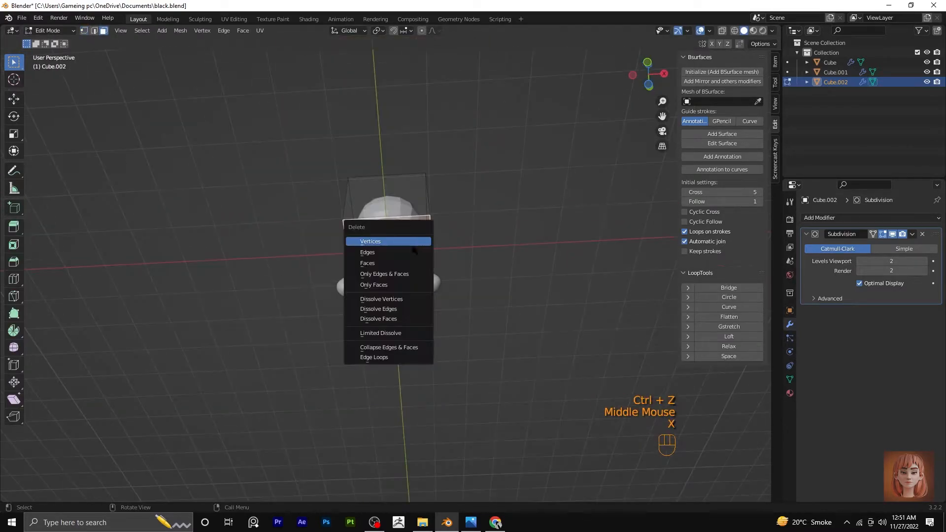
left_click(417, 263)
middle_click_drag(418, 239, 432, 268)
key("KP_1")
scroll(388, 222, "up", 3)
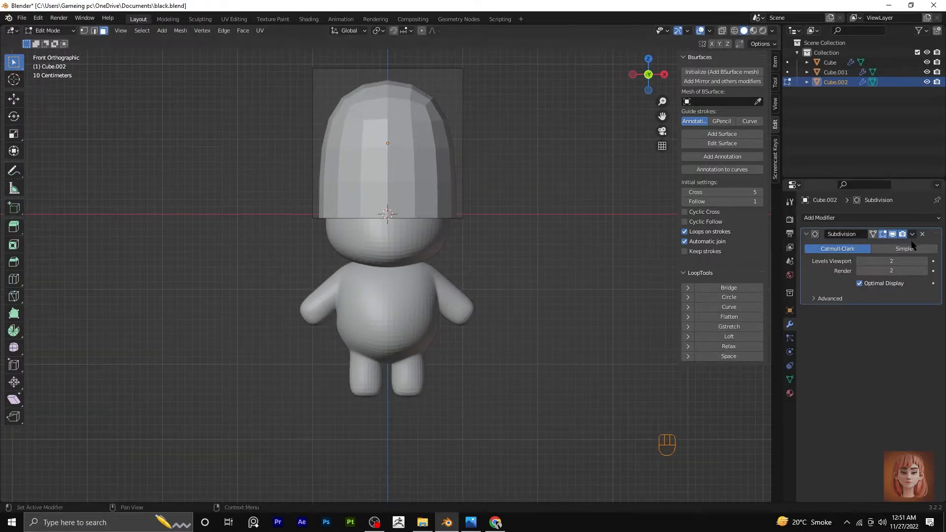
Step: Apply the open cube's Subdivision modifier in Object Mode and add a new Subdivision modifier with viewport level 1
middle_click_drag(495, 177, 389, 193)
key("KP_3")
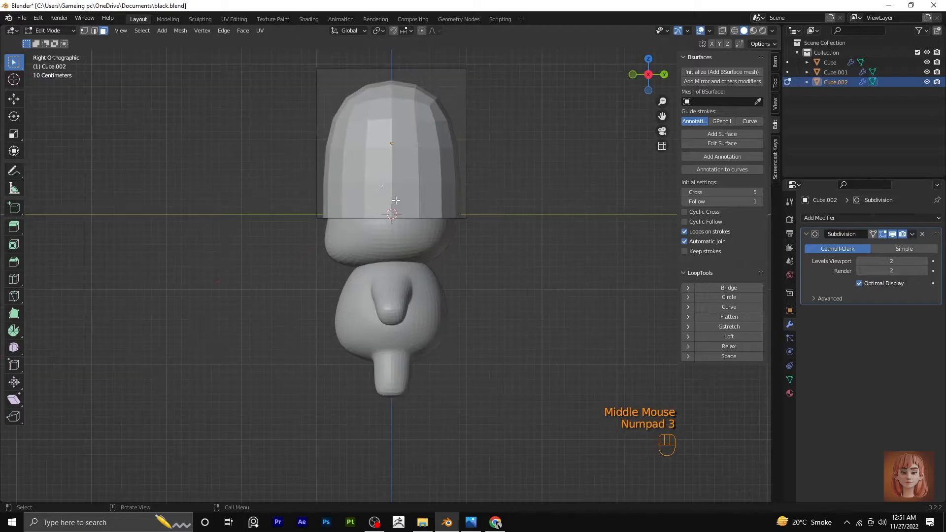
left_click(646, 262)
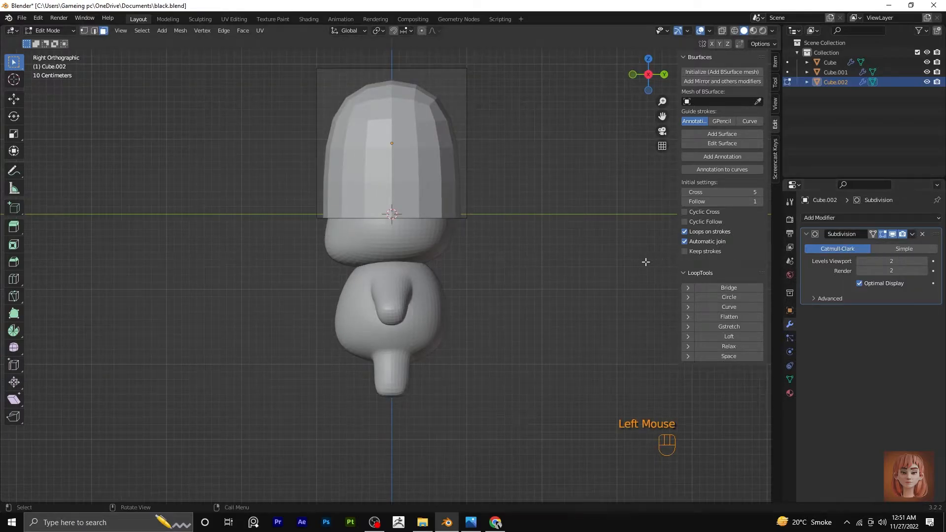
key("Tab")
key("Tab")
left_click(922, 234)
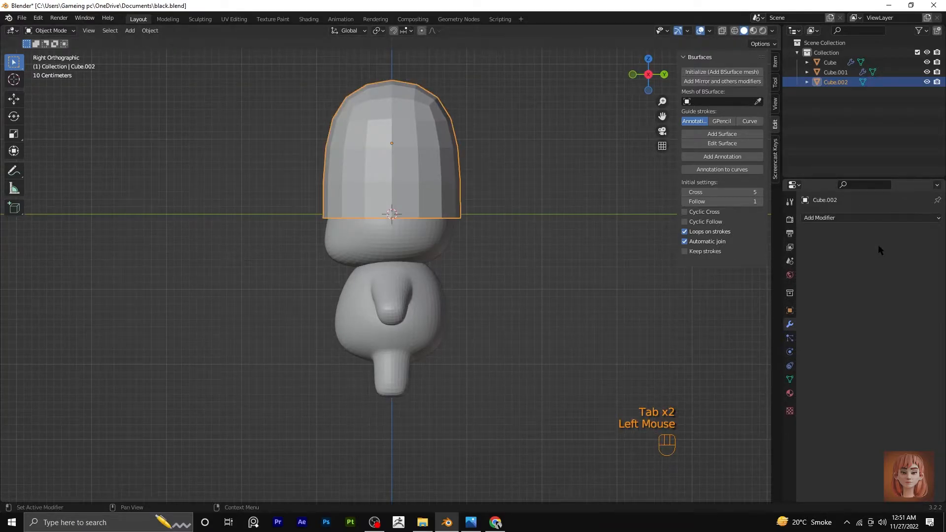
left_click(853, 221)
left_click(744, 381)
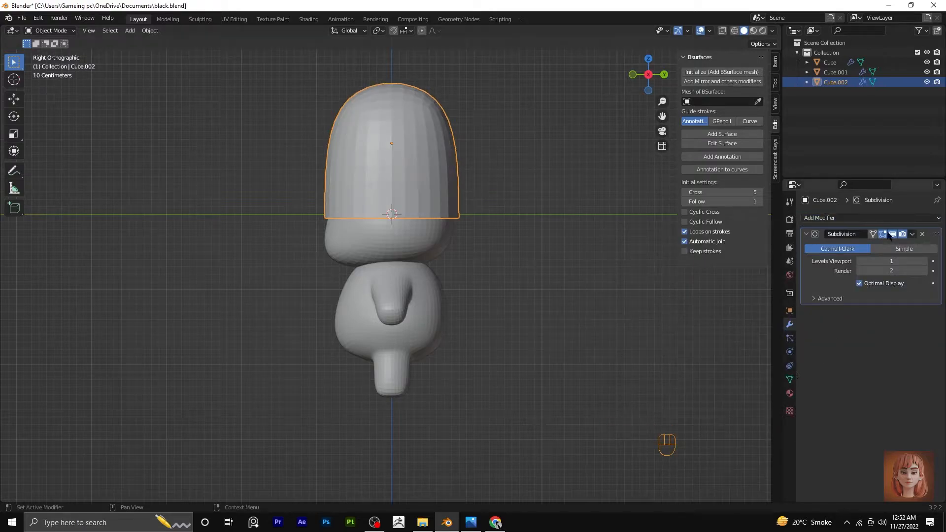
Step: Raise the cap along Z above its current position over the head, working from the front view
key("KP_1")
key("g")
key("z")
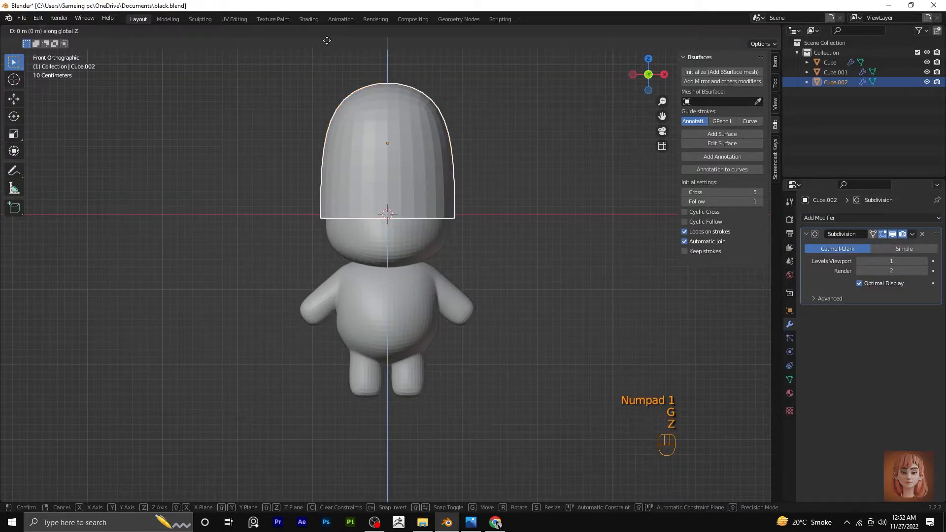
left_click(457, 395)
scroll(437, 242, "down", 1)
middle_click_drag(436, 243, 441, 292, "shift")
scroll(439, 259, "up", 2)
Step: Scale the horizontal edge loop just below the cap's crown down to about 0.855 in Edit Mode
key("Tab")
left_click(695, 261)
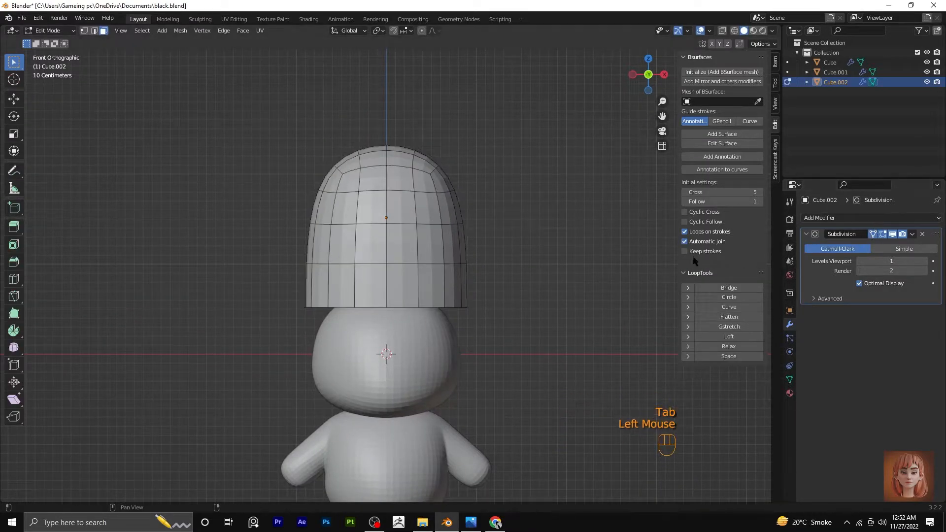
left_click(443, 190, "alt")
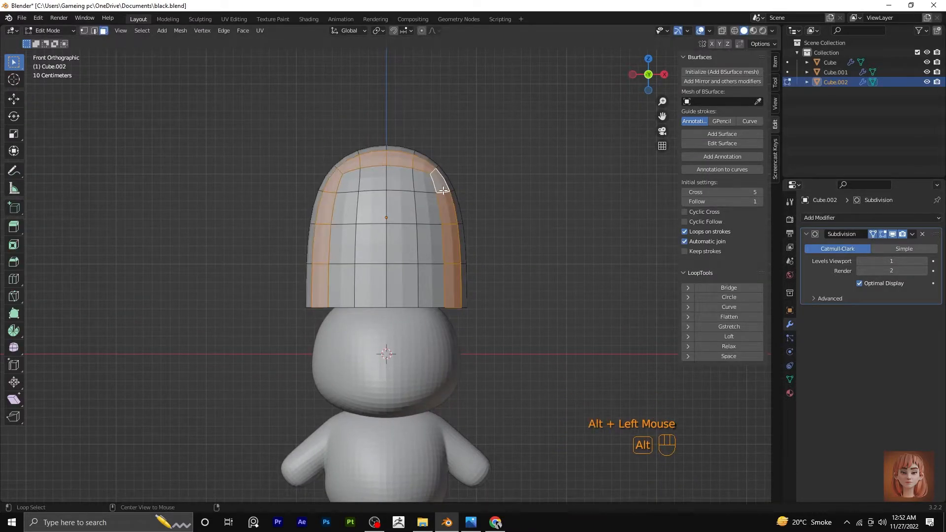
left_click(84, 30)
left_click(416, 191, "alt")
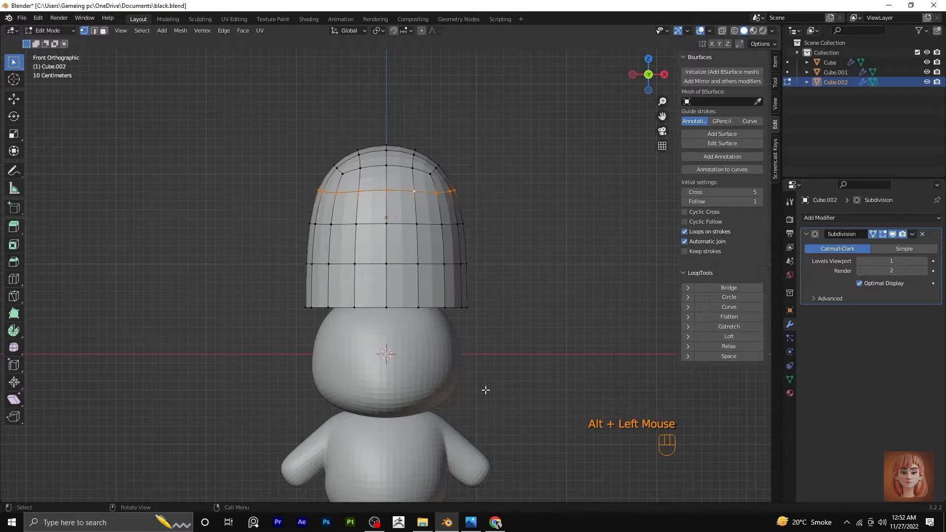
key("s")
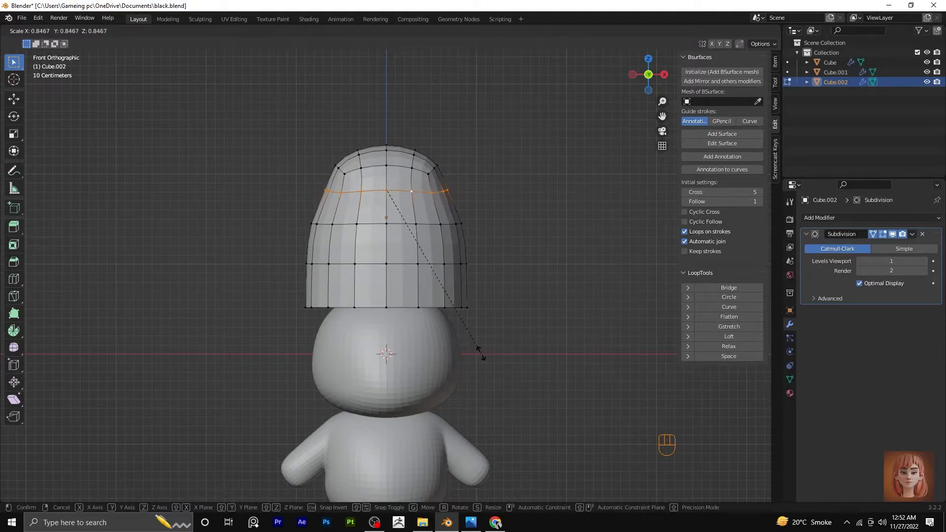
left_click(486, 353)
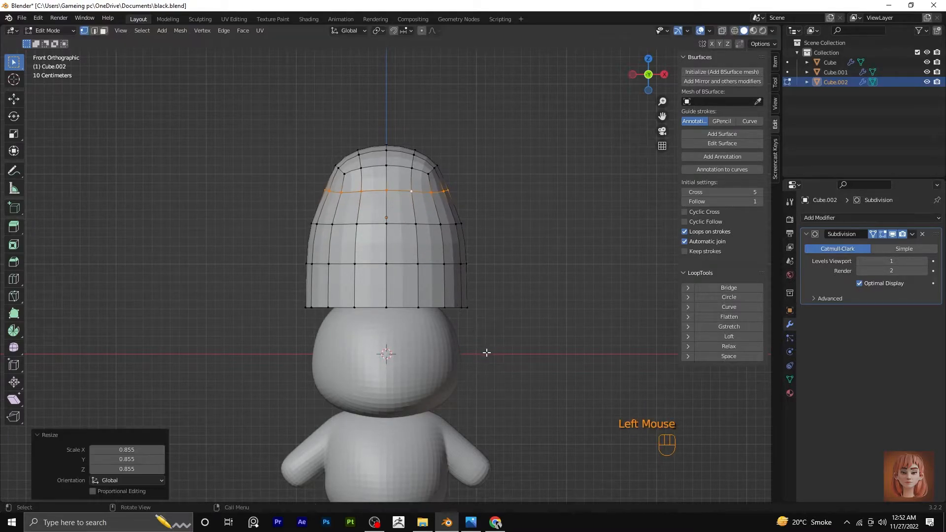
Step: Turn on X-ray, select all crown vertices of the cap and scale them to about 0.749
left_click(722, 30)
left_click_drag(302, 108, 446, 180)
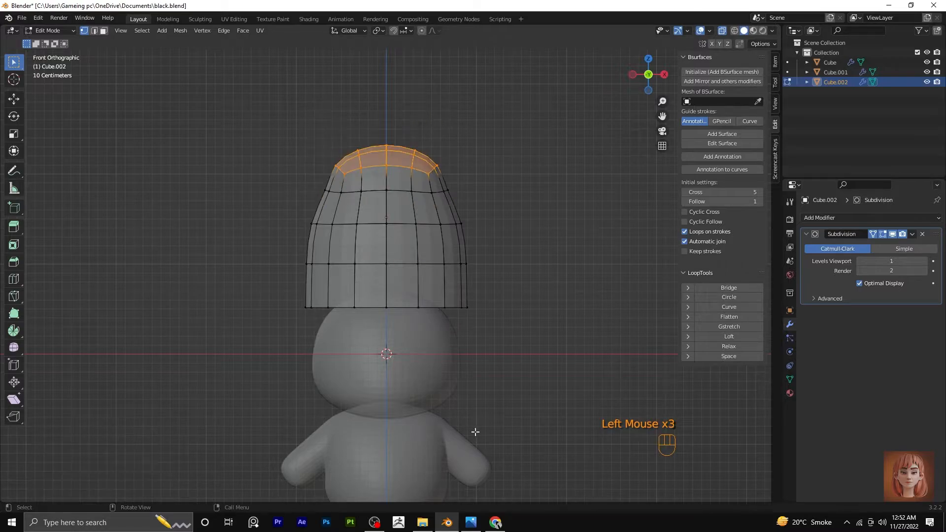
key("s")
left_click(457, 377)
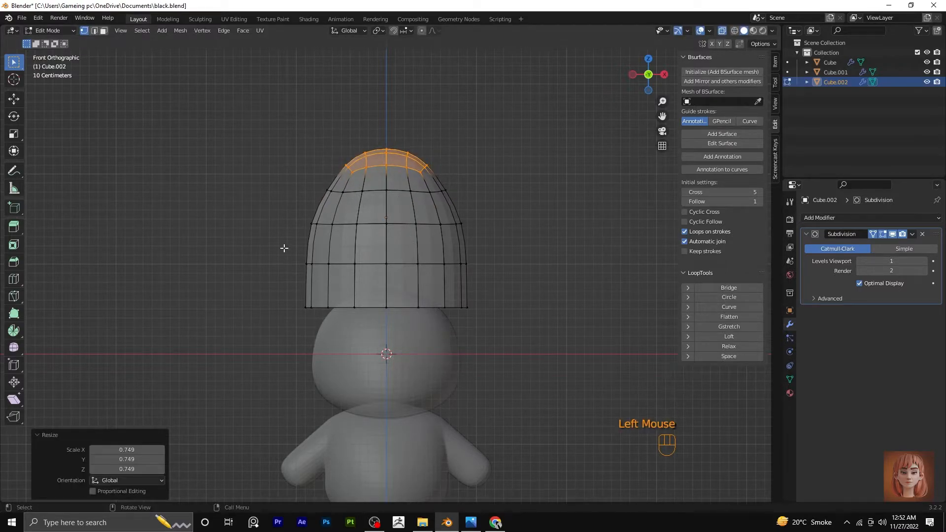
Step: Delete the lowest ring of vertices around the cap's open edge to shorten it
left_click_drag(290, 252, 364, 297)
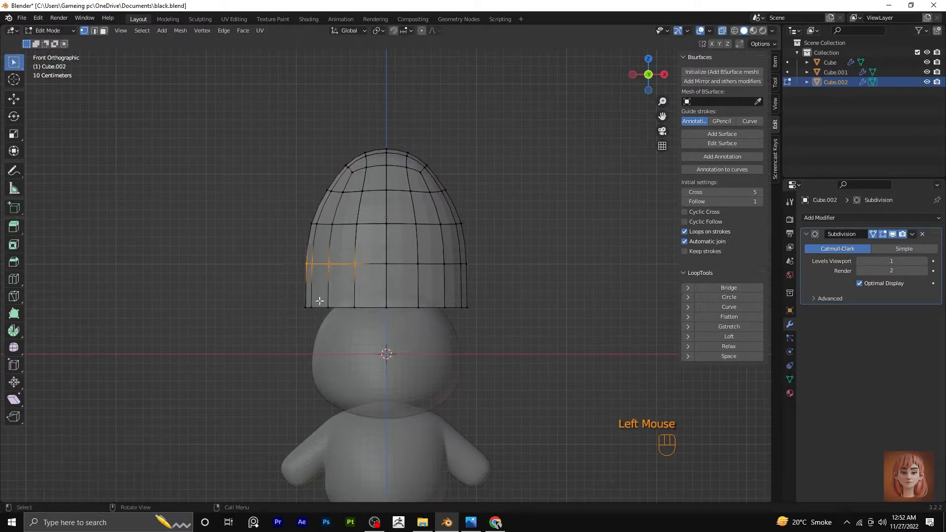
left_click_drag(270, 283, 520, 365)
key("x")
left_click(513, 367)
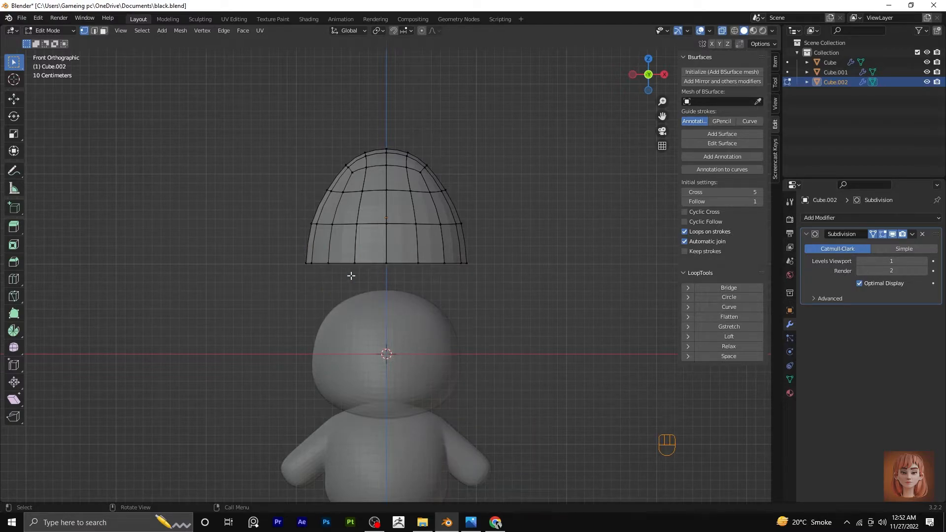
Step: Lower the shortened cap about 0.58 m along Z onto the head in Object Mode
key("Tab")
key("g")
key("z")
left_click(418, 344)
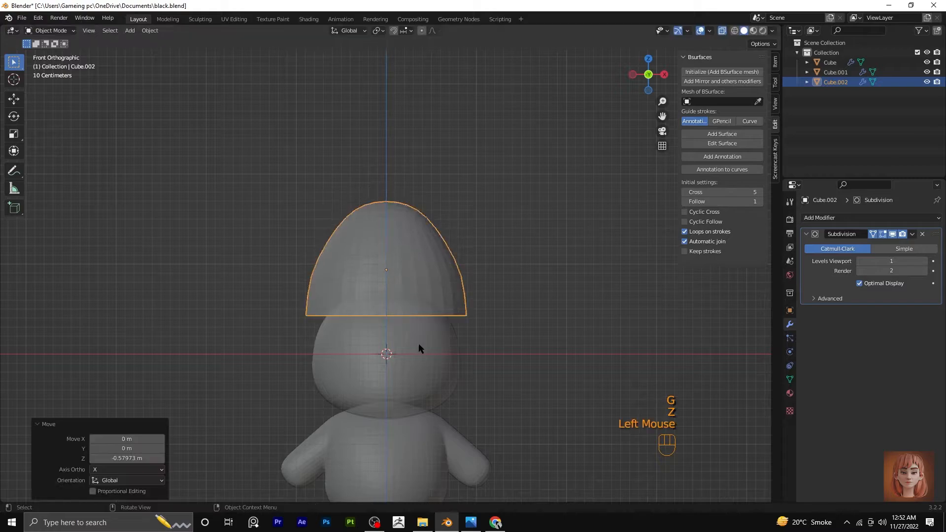
key("KP_3")
key("KP_1")
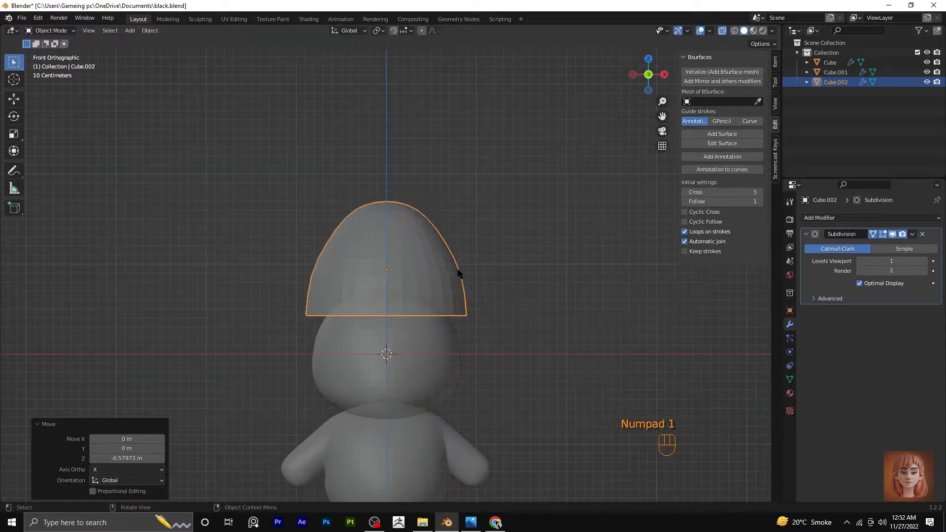
middle_click_drag(457, 273, 453, 245, "shift")
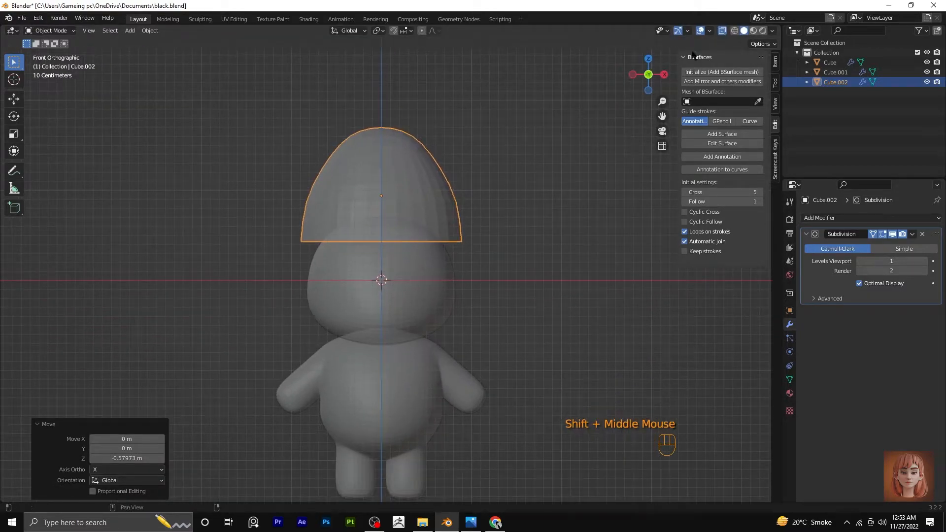
Step: Turn off X-ray and lower the cap about 0.26 m further along Z over the head
left_click(455, 289)
scroll(454, 291, "up", 2)
key("g")
key("z")
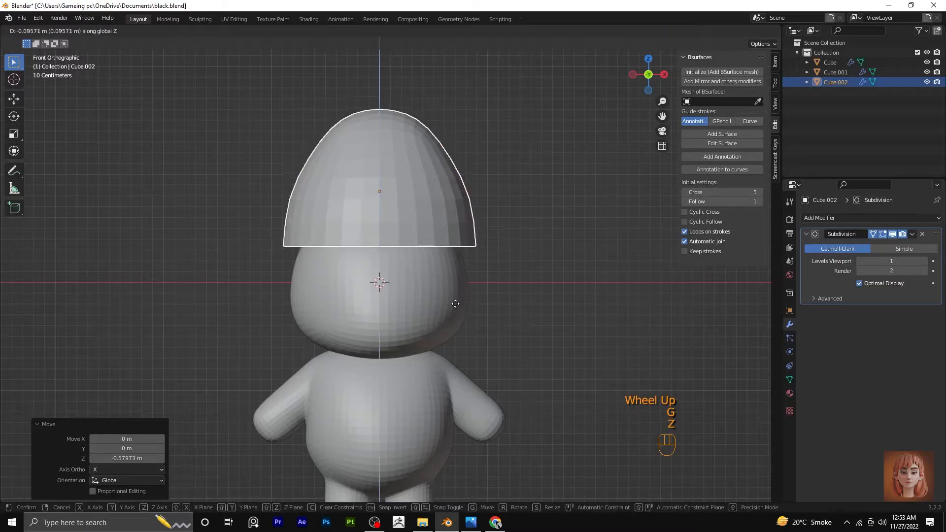
left_click(458, 325)
key("KP_3")
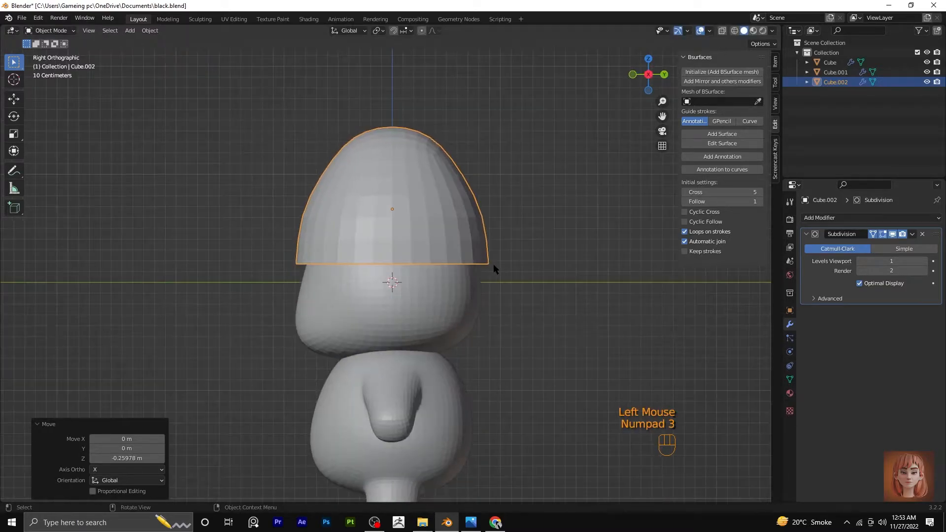
key("KP_1")
Step: Delete the vertices of the cap's bottom edge loop in Edit Mode
key("Tab")
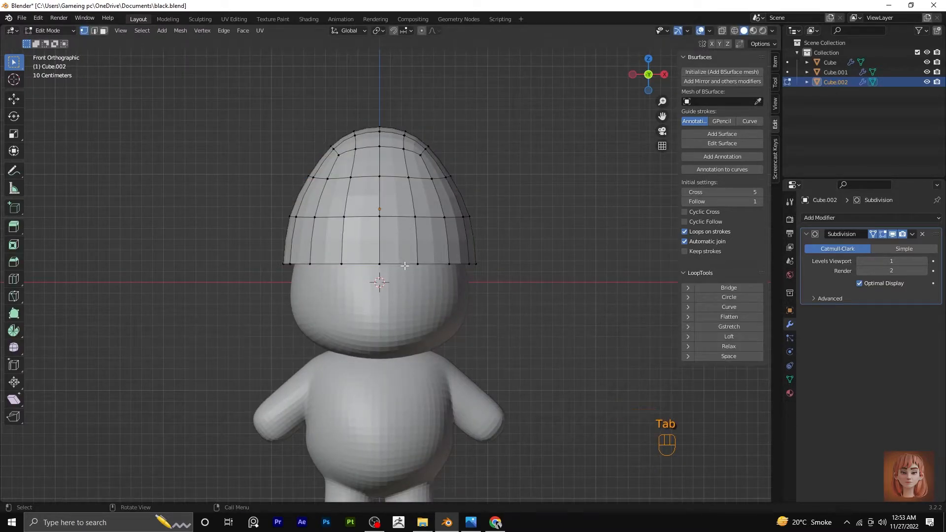
left_click(405, 264, "alt")
left_click(433, 264, "alt")
key("x")
left_click(445, 269)
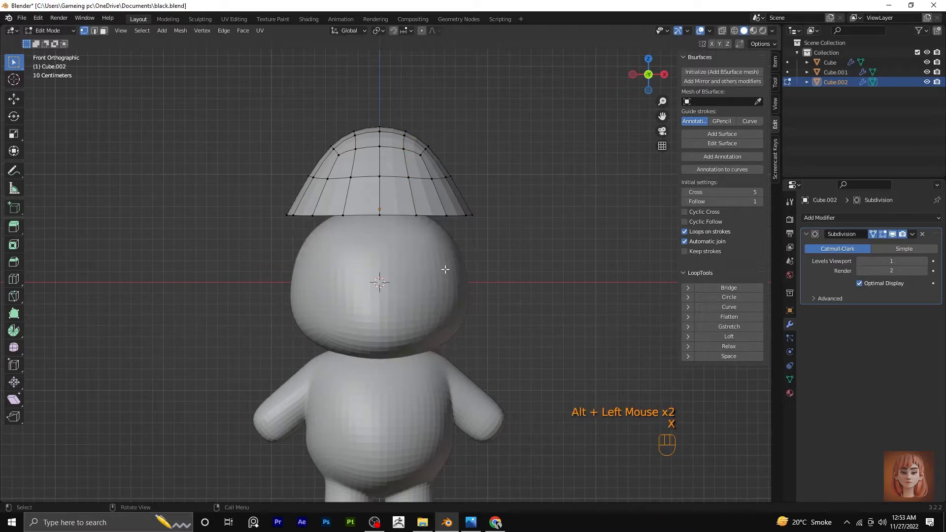
Step: Lower the cap about 0.34 m along Z in Object Mode so it sits on the head again
key("Tab")
key("g")
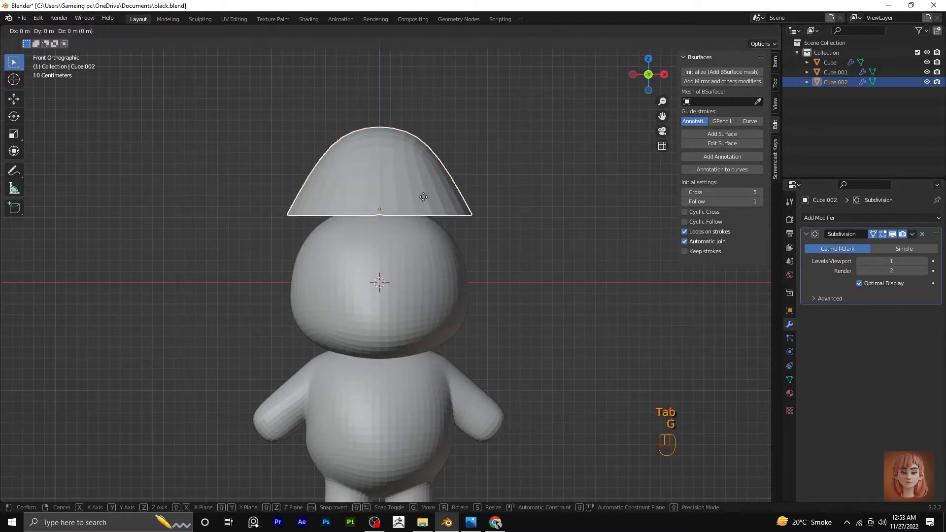
key("z")
left_click(429, 238)
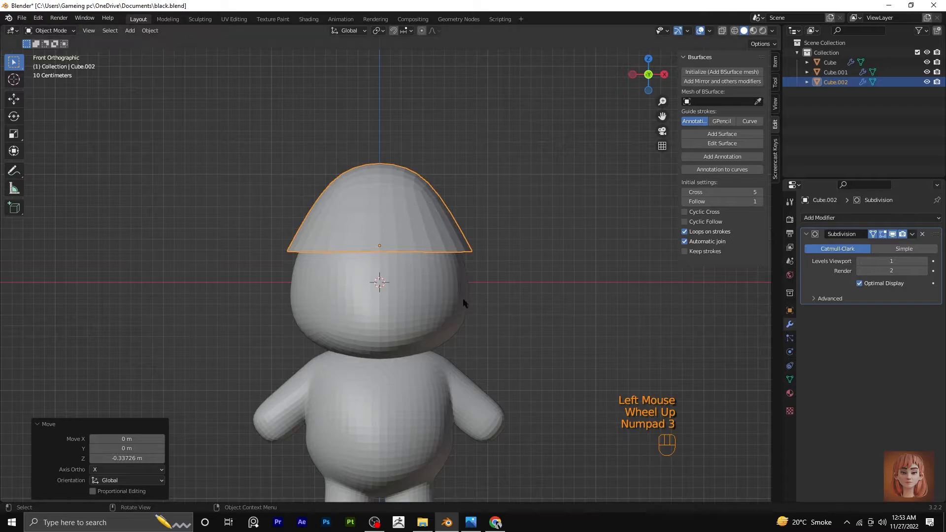
key("KP_3")
key("KP_1")
Step: Undo the latest changes and scale the whole cap up to about 1.124 in Object Mode
key("ctrl+z")
key("ctrl+z")
key("Tab")
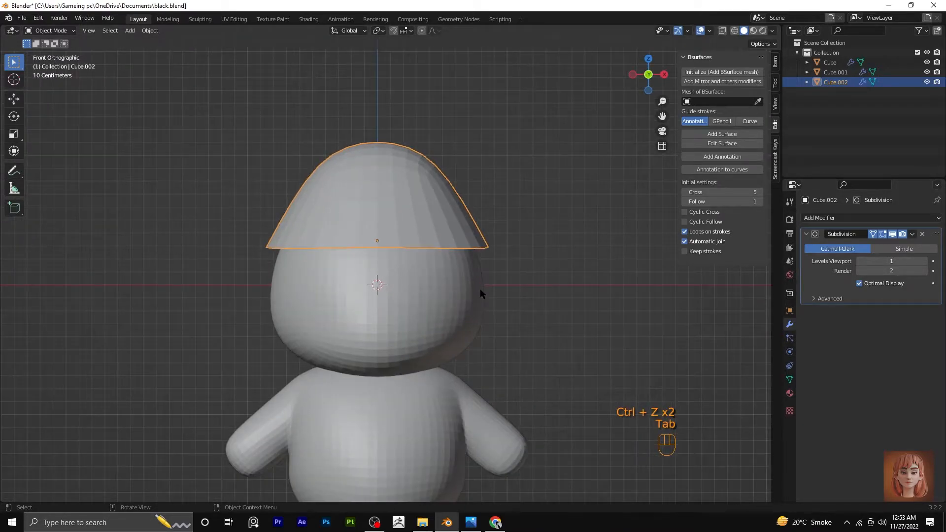
key("s")
left_click(491, 304)
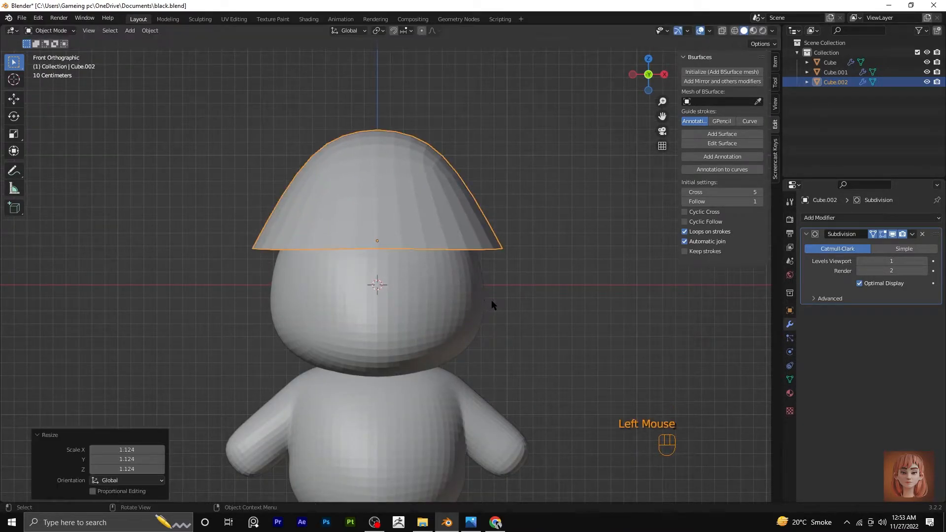
Step: Extrude the cap's bottom edge loop about 0.02 m downward and scale it inward to about 0.777 to form a rim
key("Tab")
key("e")
left_click(476, 318)
key("s")
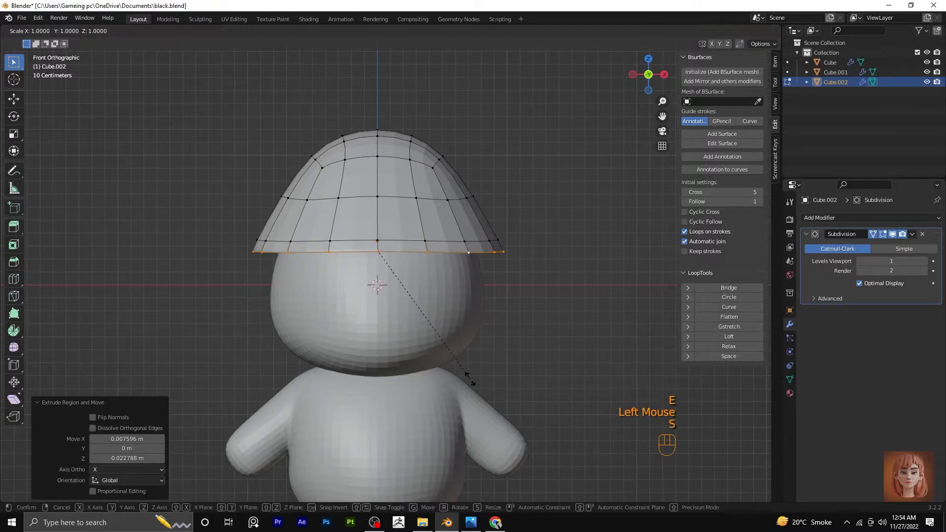
left_click(459, 338)
middle_click_drag(459, 338, 499, 312)
key("KP_1")
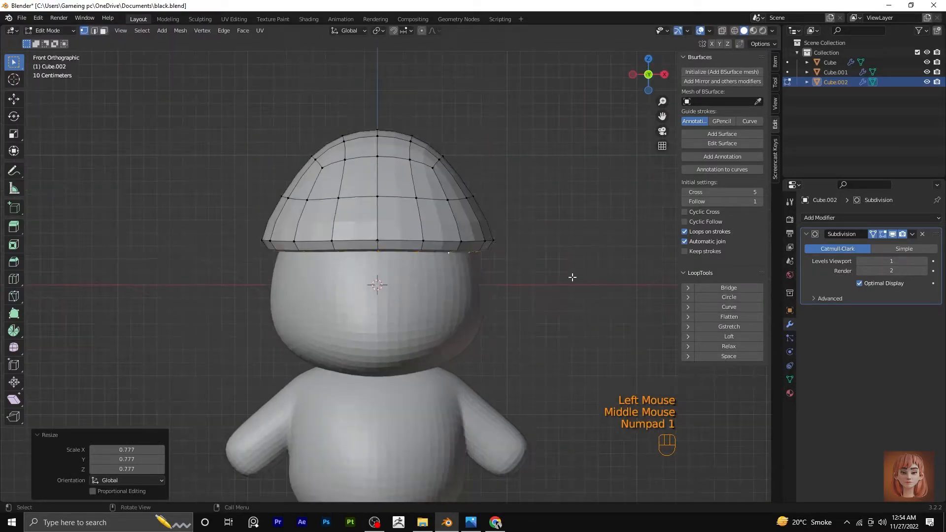
Step: Select the cap's outer rim edge loop and scale it up to about 1.06
left_click(483, 242, "alt")
left_click(465, 241, "alt")
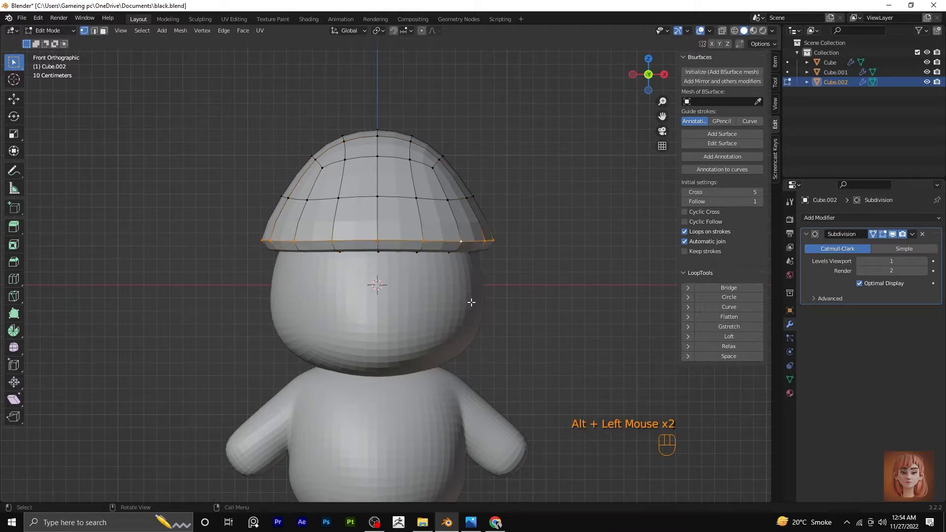
key("s")
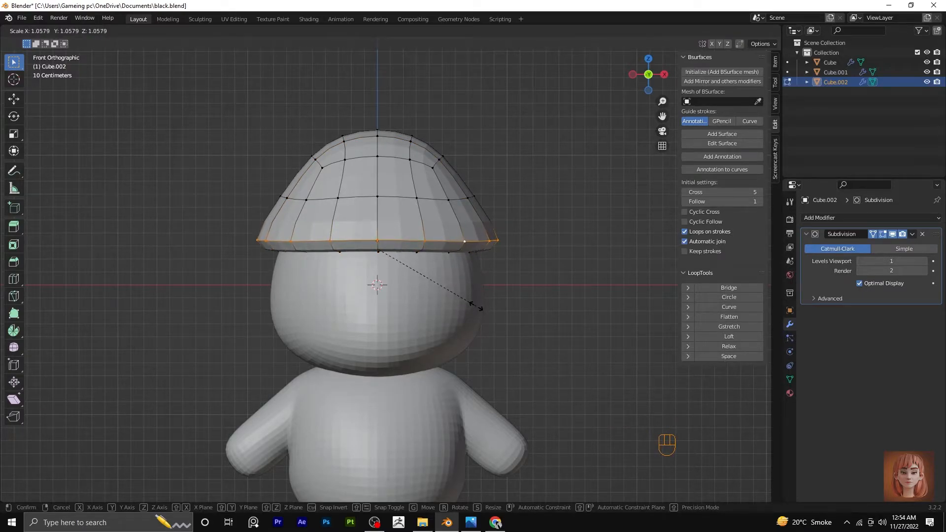
left_click(475, 308)
Step: Select the horizontal edge loop at the cap's mid-height and scale it to about 0.939
left_click(463, 195, "alt")
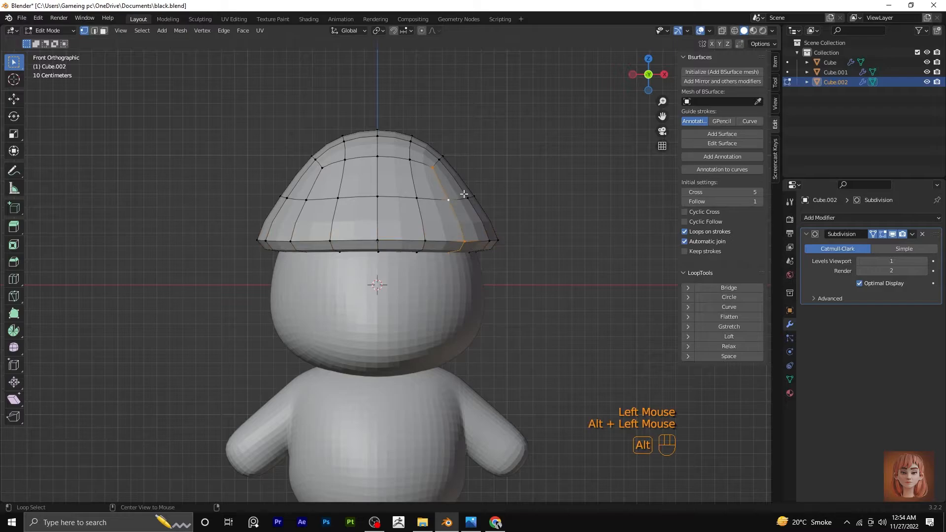
left_click(463, 195, "alt")
left_click(463, 194, "alt")
key("s")
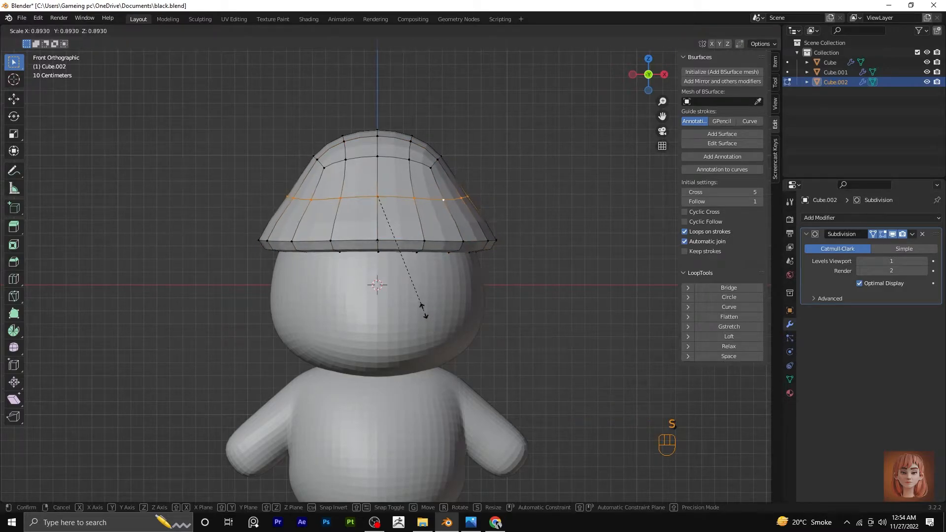
left_click(427, 316)
scroll(439, 293, "down", 3)
scroll(439, 292, "up", 3)
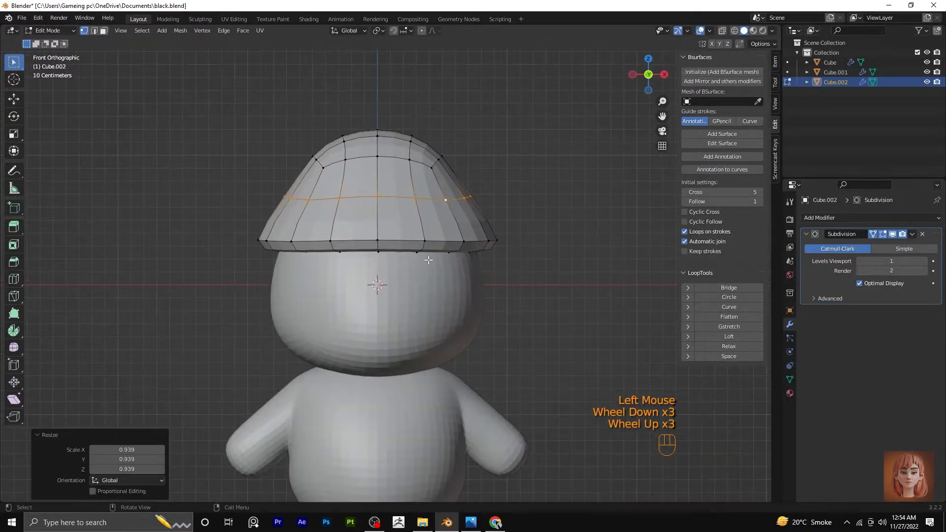
Step: Add one loop cut along the cap's rim strip, slid to factor -1.000 at its lower edge
left_click(424, 245, "alt")
scroll(440, 283, "up", 1)
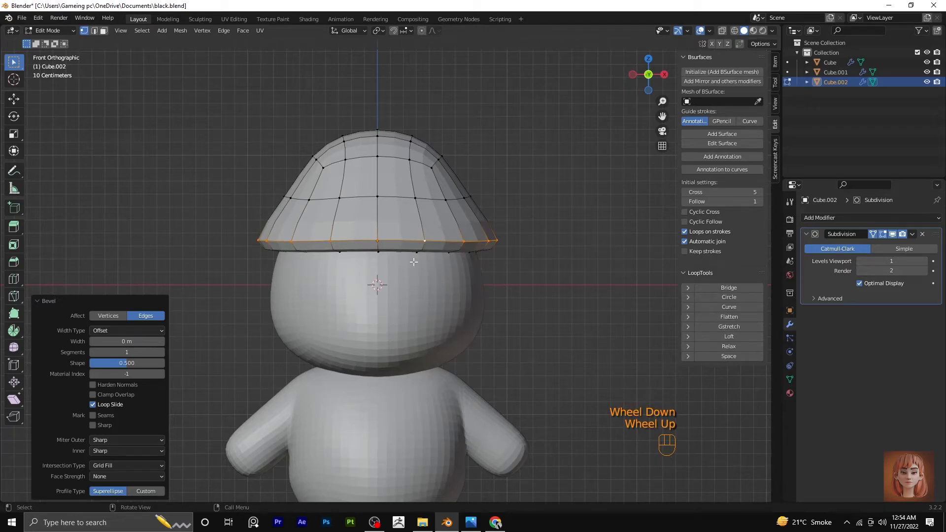
middle_click_drag(413, 261, 414, 242)
key("ctrl+r")
left_click(409, 184)
key("KP_1")
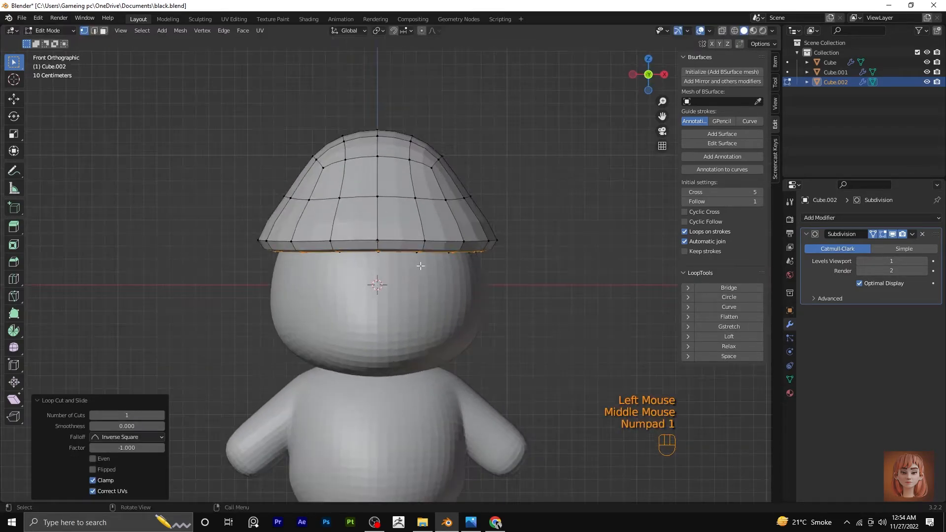
Step: Reselect only the cap in Edit Mode and apply Shrink/Fatten of about -0.076 m to its outer rim loop
scroll(411, 255, "up", 1)
left_click(429, 238, "ctrl")
left_click(437, 236, "ctrl")
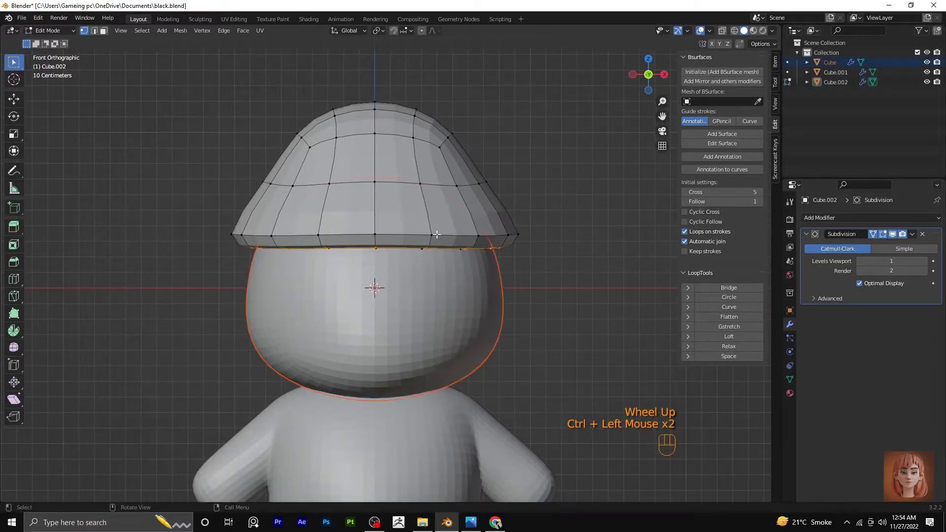
key("Tab")
left_click(431, 224)
key("Tab")
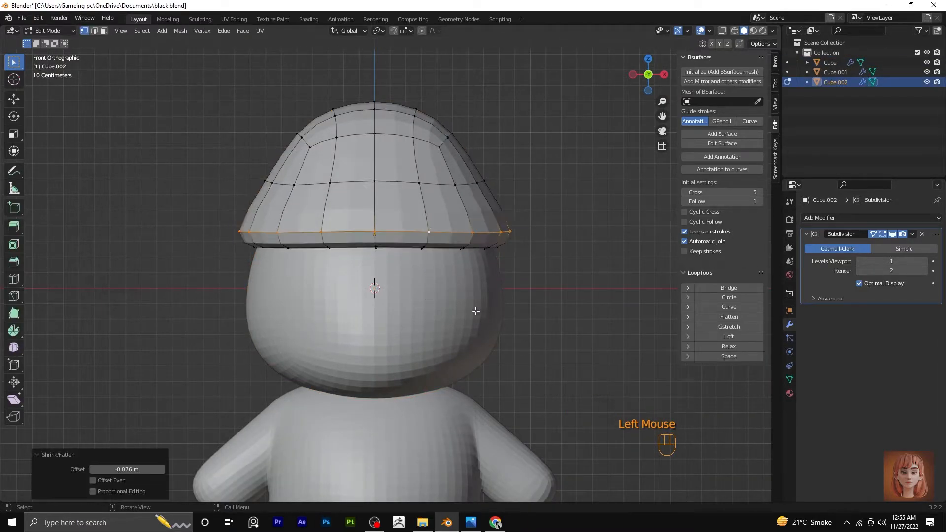
Step: Add a loop cut between the cap's mid-height loop and rim with factor about -0.434, and scale it to about 0.969
left_click(461, 179, "alt")
left_click(453, 203)
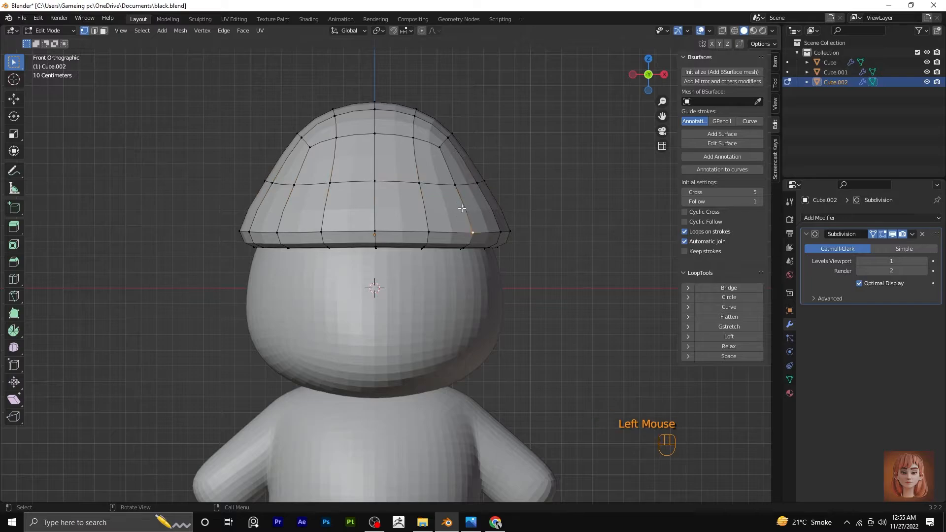
key("ctrl+r")
left_click(454, 213)
left_click_drag(455, 215, 455, 186)
left_click(454, 187)
key("s")
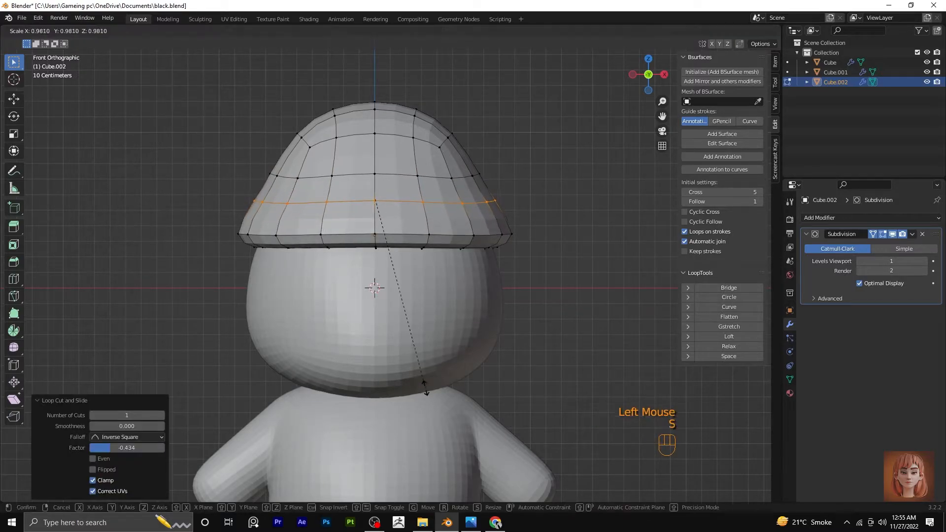
left_click(432, 387)
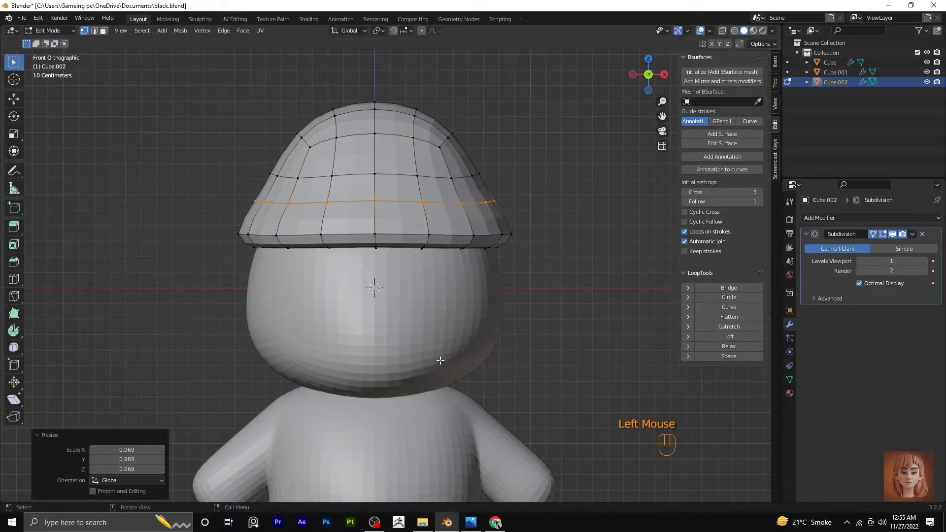
Step: Select the vertices of the cap's crown through the mesh and scale them to about 0.857
scroll(442, 359, "down", 2)
middle_click_drag(442, 359, 384, 313)
key("KP_1")
scroll(394, 314, "up", 2)
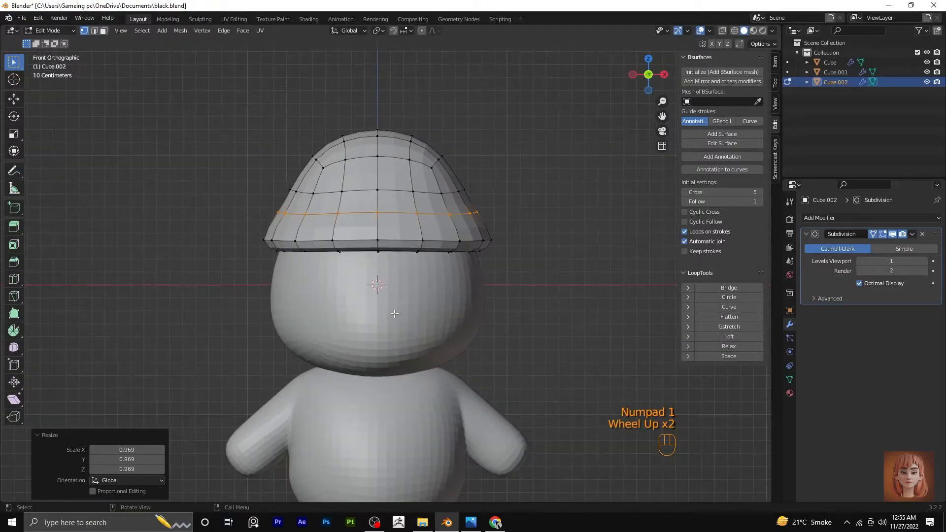
left_click(723, 31)
left_click_drag(294, 123, 457, 176)
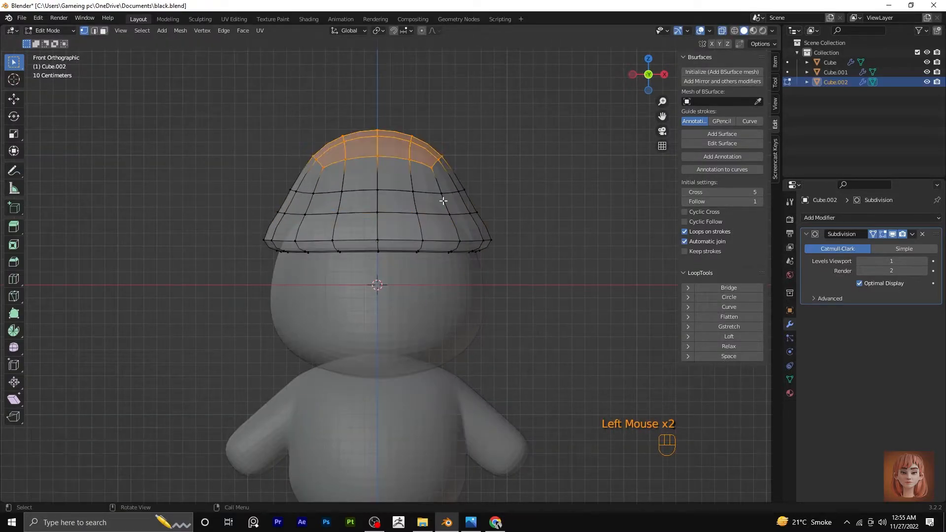
key("s")
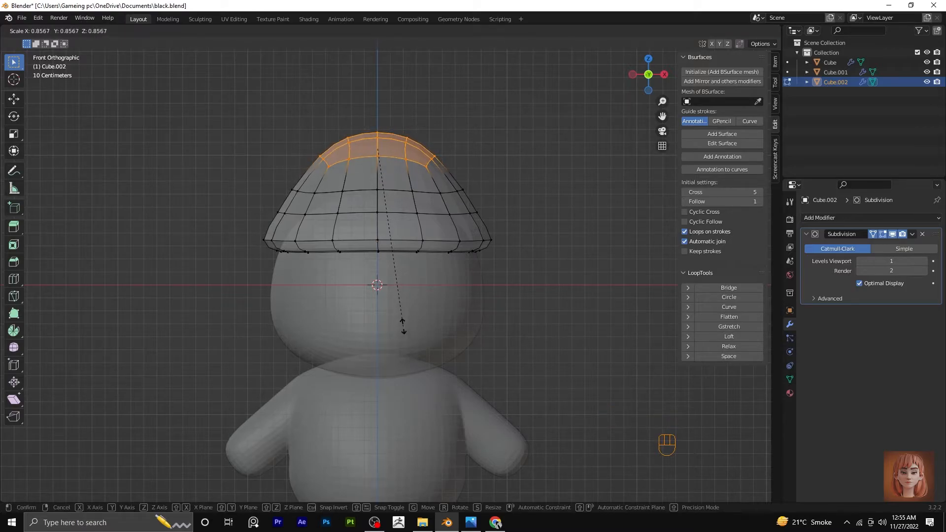
left_click(403, 326)
Step: Select the edge loop just below the cap's crown and scale it to about 0.923
left_click(454, 190, "alt")
key("s")
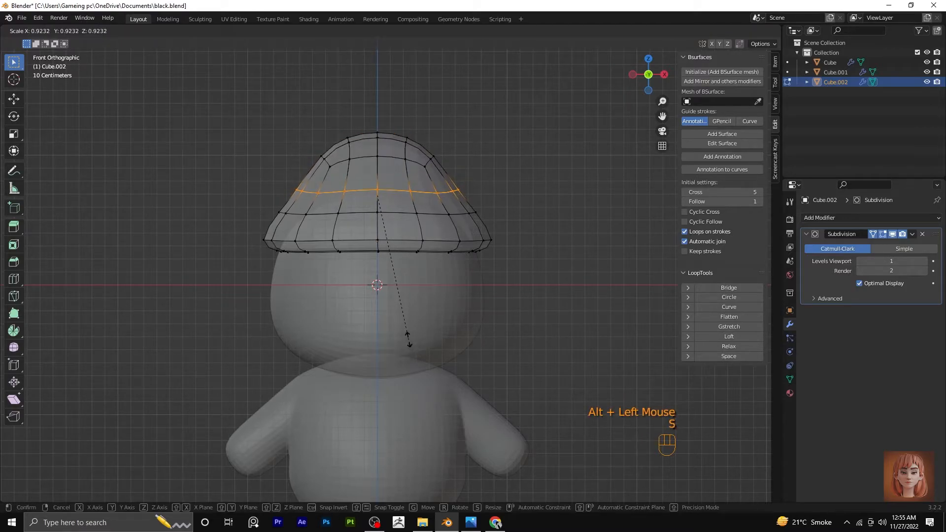
left_click(409, 340)
Step: Return to Object Mode, shade the cap smooth and set its Subdivision viewport level to 2
key("Tab")
left_click(451, 274)
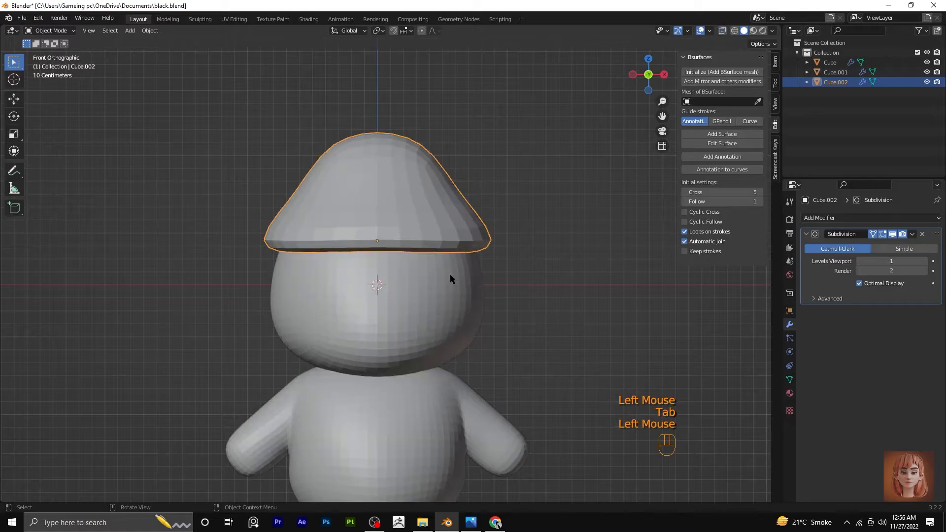
scroll(450, 274, "down", 1)
scroll(450, 274, "up", 1)
right_click(403, 207)
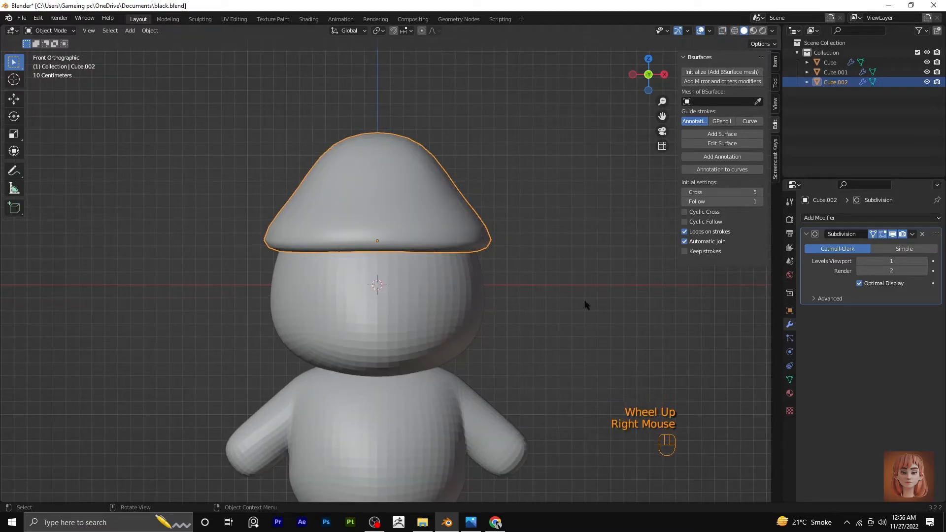
key("ctrl+2")
scroll(422, 305, "down", 2)
scroll(426, 304, "up", 2)
Step: In Edit Mode, select all cap vertices on the negative X side of the centre line and delete them
key("Tab")
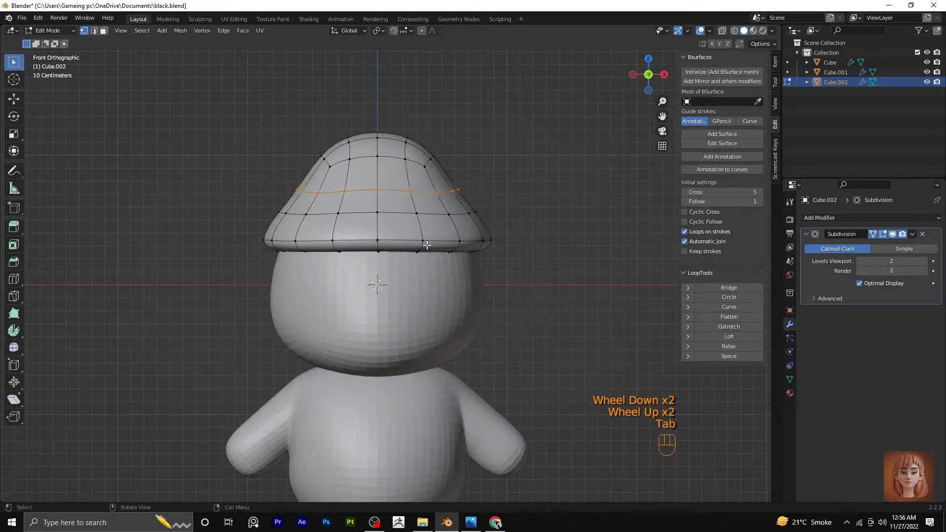
left_click(378, 212)
key("ctrl+z")
left_click(723, 31)
left_click_drag(231, 108, 354, 351)
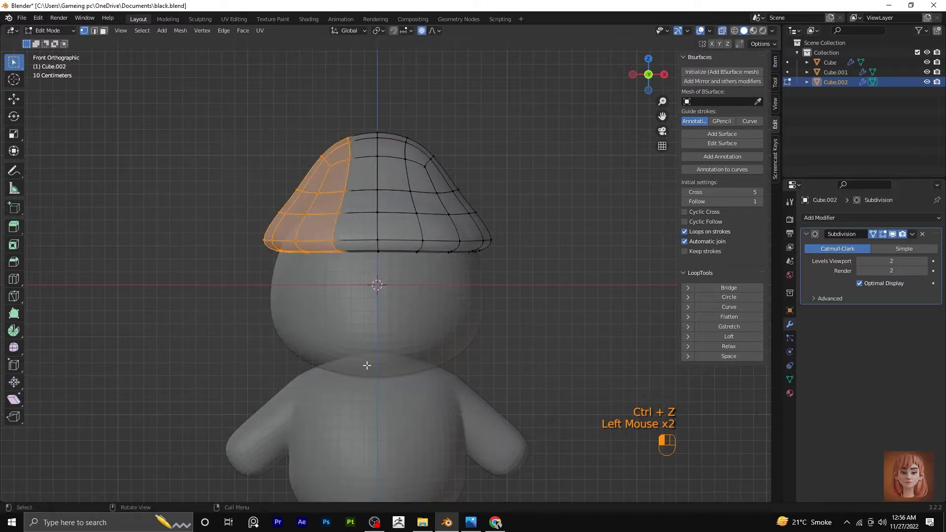
key("x")
left_click(366, 365)
Step: Add a Mirror modifier on X to the cap, place it above Subdivision and enable Clipping
left_click(837, 218)
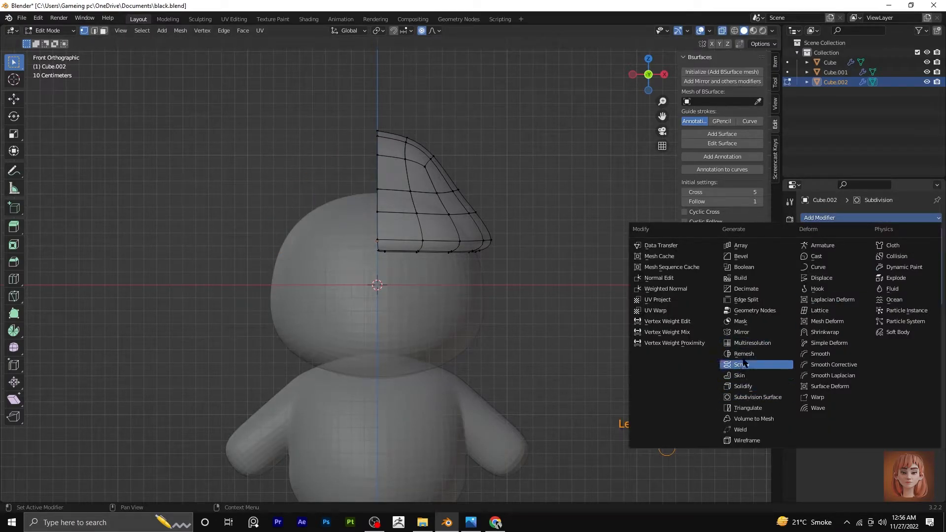
left_click(758, 334)
left_click_drag(936, 314, 930, 232)
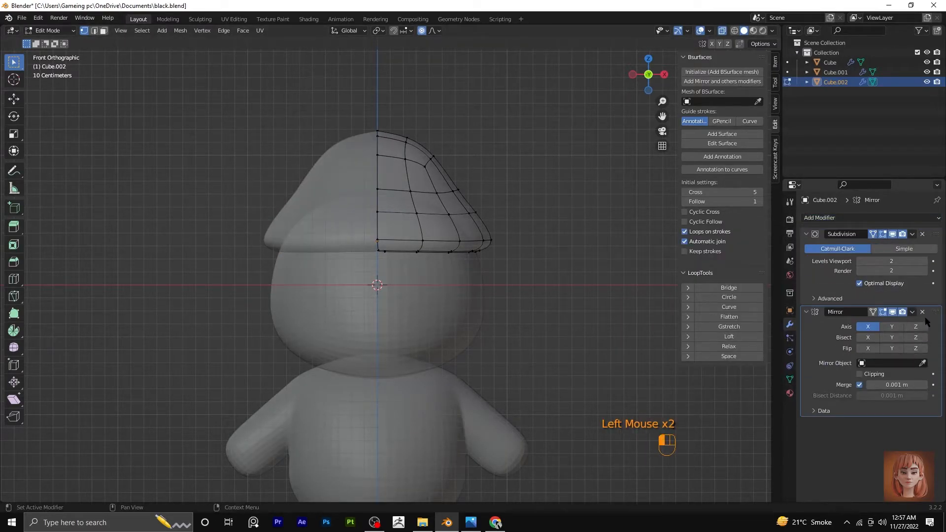
left_click_drag(935, 312, 885, 242)
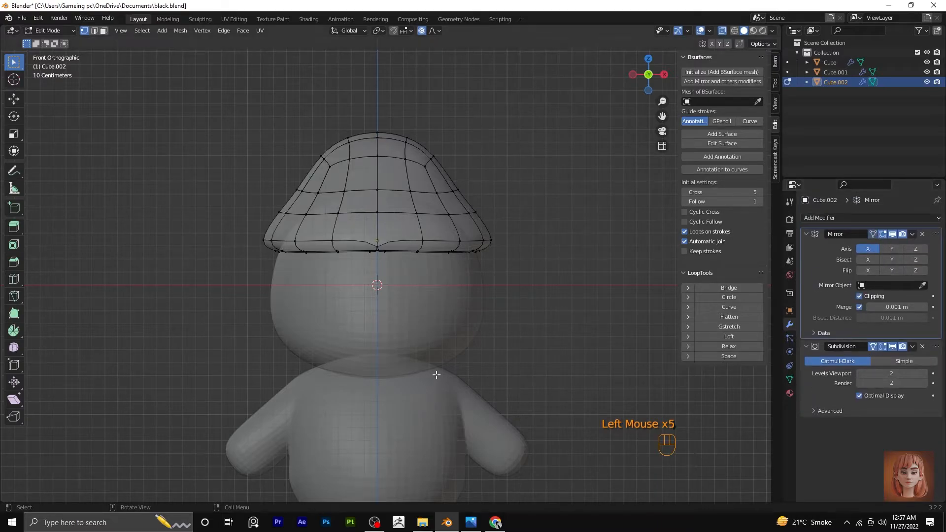
Step: Even out the pinched front centre of the cap's rim by moving the lower centre vertex and its neighbour
scroll(436, 375, "up", 1)
scroll(345, 265, "up", 2)
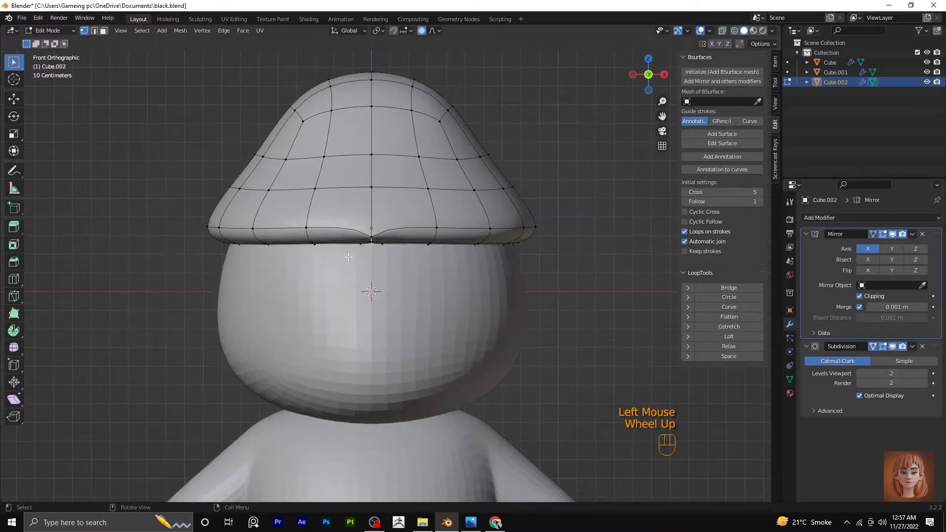
middle_click_drag(348, 256, 398, 170)
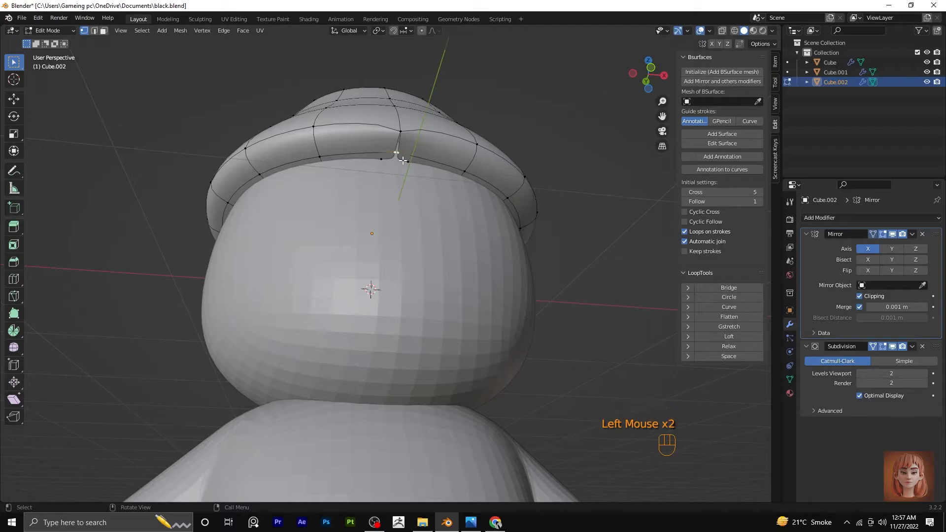
key("g")
left_click(403, 164)
left_click(407, 163)
key("g")
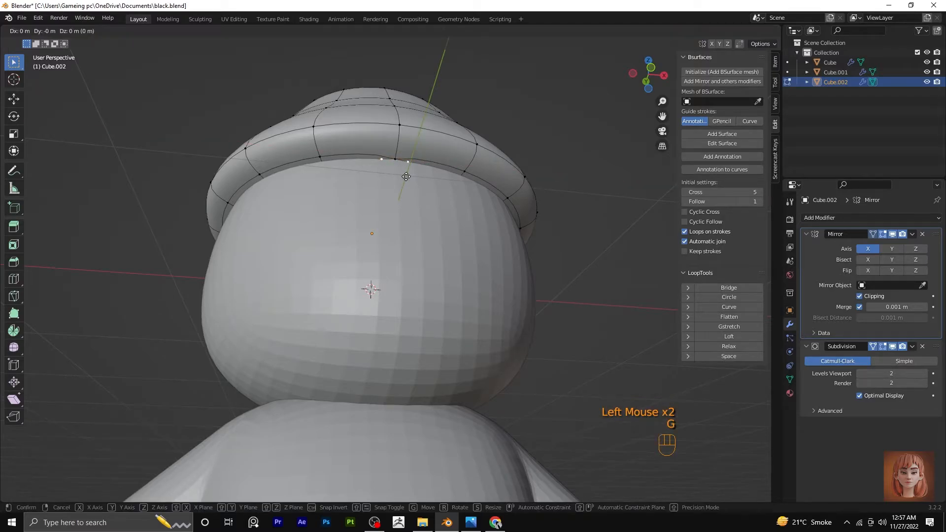
left_click(406, 176)
Step: At the back of the cap's lower rim, move the centre vertex onto the mirror line along X and adjust its neighbour along X
mouse_move(406, 176)
middle_mouse_down()
mouse_move(413, 184)
mouse_move(412, 162)
middle_mouse_up()
left_click(412, 163)
key("g")
key("x")
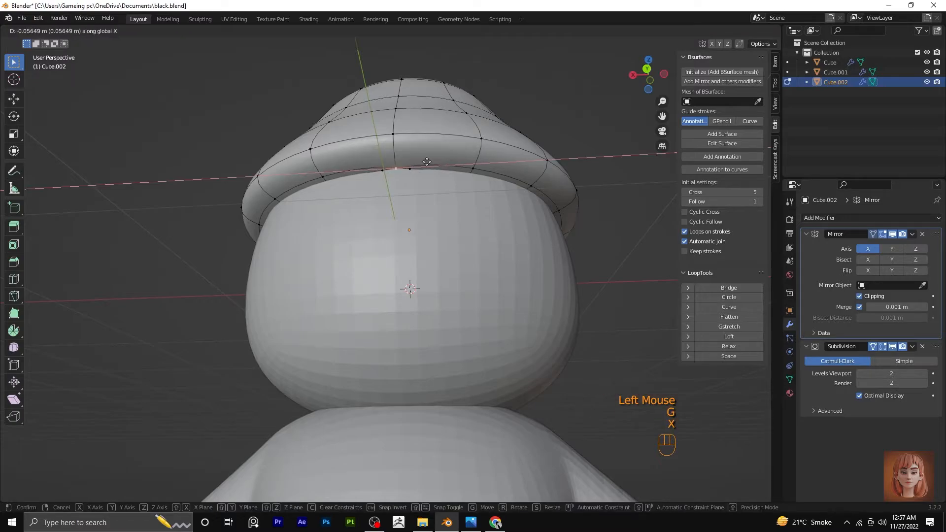
left_click(414, 172)
left_click(414, 172)
key("g")
key("x")
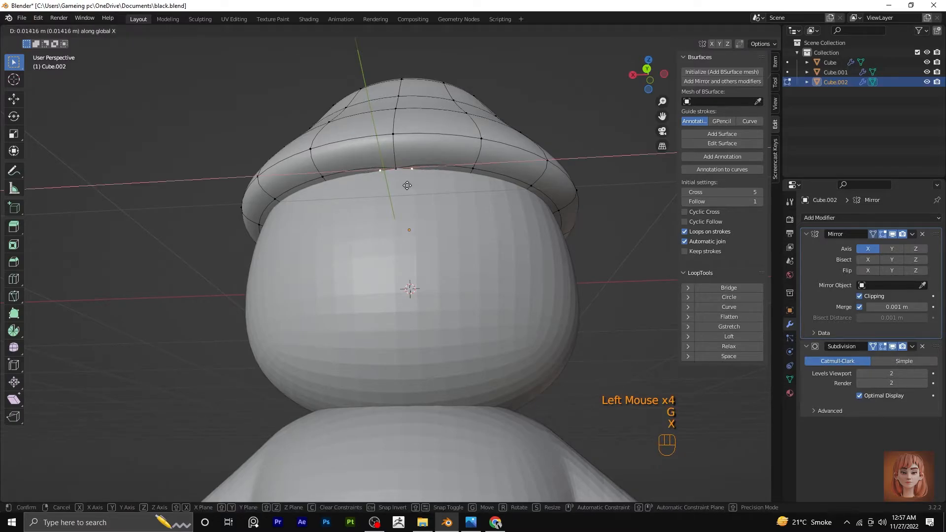
left_click(411, 183)
Step: Return to Object Mode and apply Shade Smooth to the head
middle_click_drag(411, 184, 453, 245)
key("KP_1")
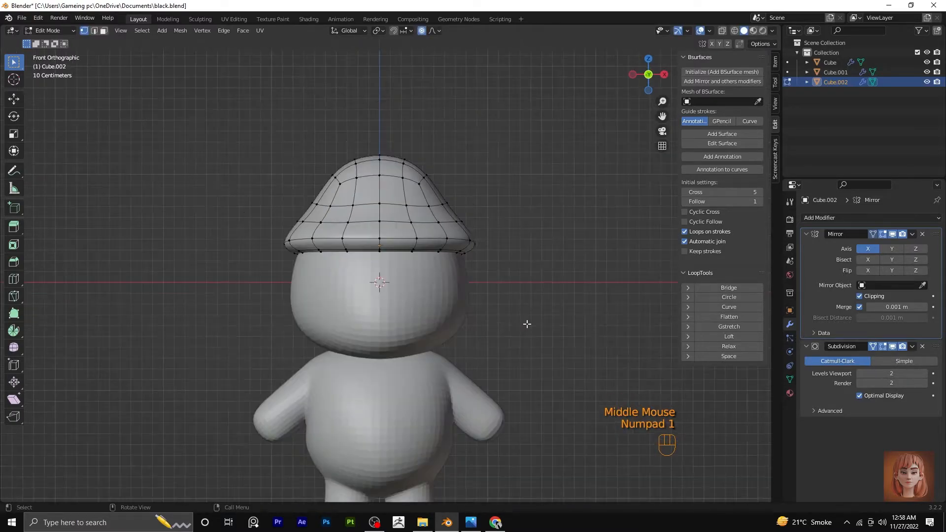
key("Tab")
left_click(528, 325)
scroll(528, 338, "down", 2)
middle_click_drag(527, 338, 460, 278, "shift")
scroll(463, 217, "up", 2)
left_click(462, 194)
right_click(463, 192)
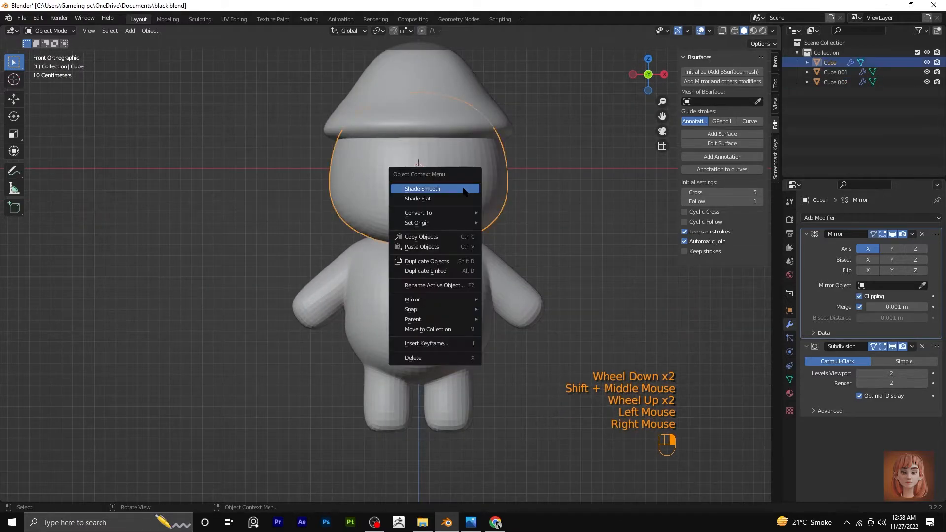
left_click(465, 191)
Step: Apply Shade Smooth to the body and deselect it
left_click(453, 275)
right_click(454, 275)
left_click(454, 274)
scroll(487, 271, "down", 1)
left_click(490, 272)
middle_click_drag(489, 272, 495, 274, "shift")
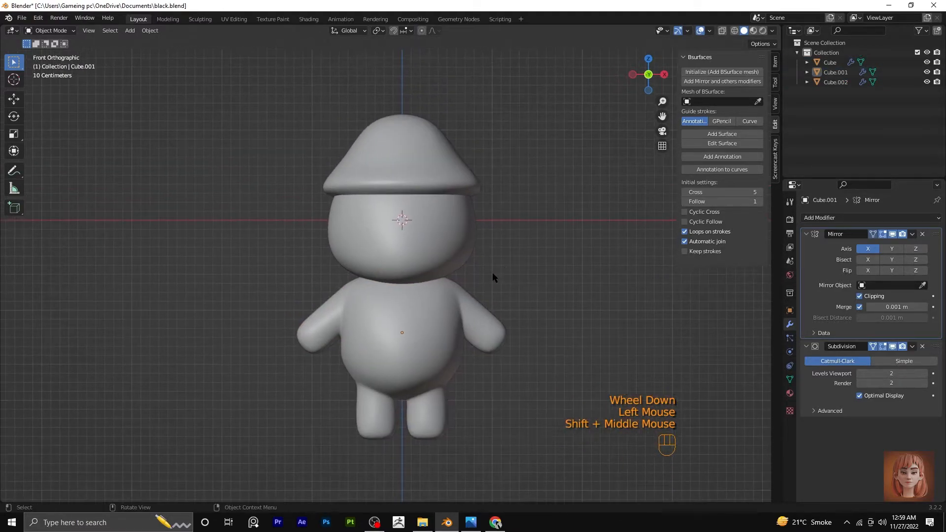
Step: Add a new cube mesh and give it a Subdivision Surface modifier with viewport level 2
scroll(493, 279, "up", 2)
scroll(424, 217, "up", 1)
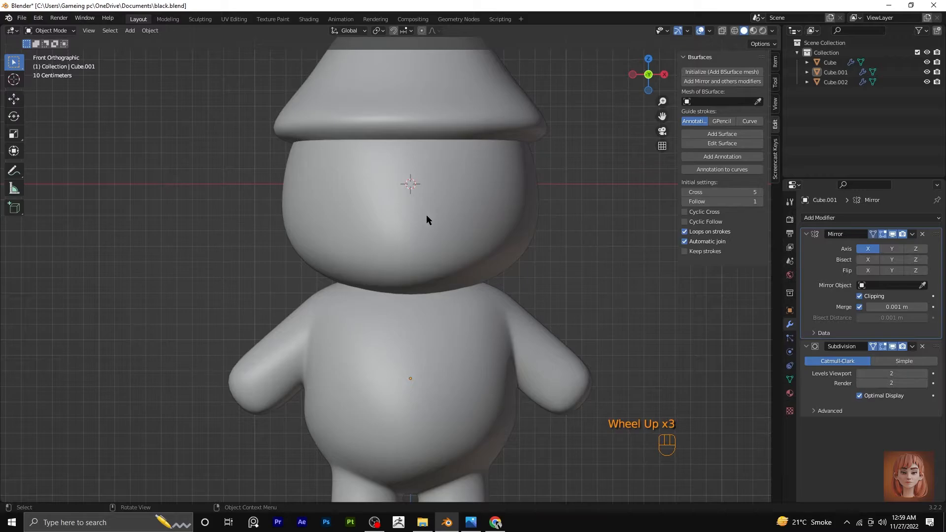
key("Tab")
key("Tab")
scroll(419, 231, "down", 1)
key("shift+a")
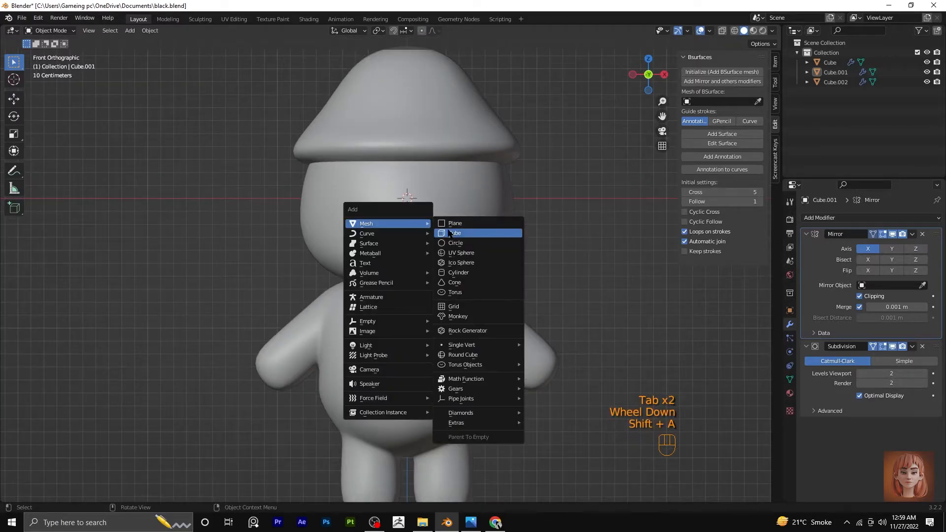
left_click(449, 233)
left_click(857, 217)
left_click(747, 398)
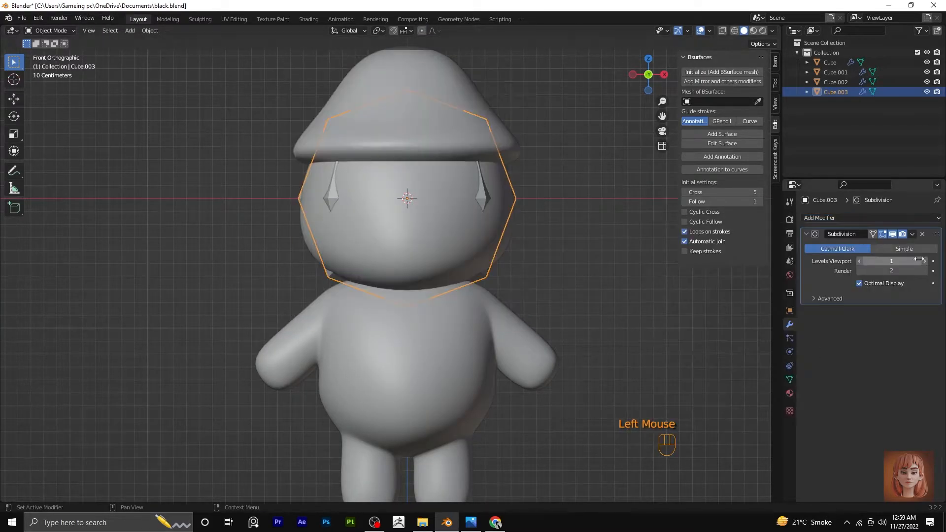
left_click(918, 261)
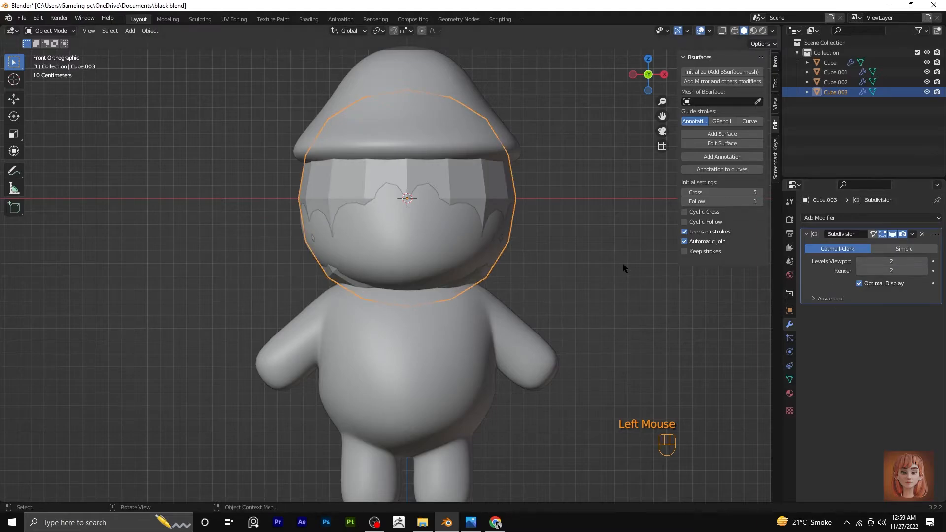
Step: Move the new subdivided cube along Y by about -1.797 m, in front of the head
key("KP_3")
key("g")
key("y")
left_click(385, 314)
scroll(385, 314, "down", 1)
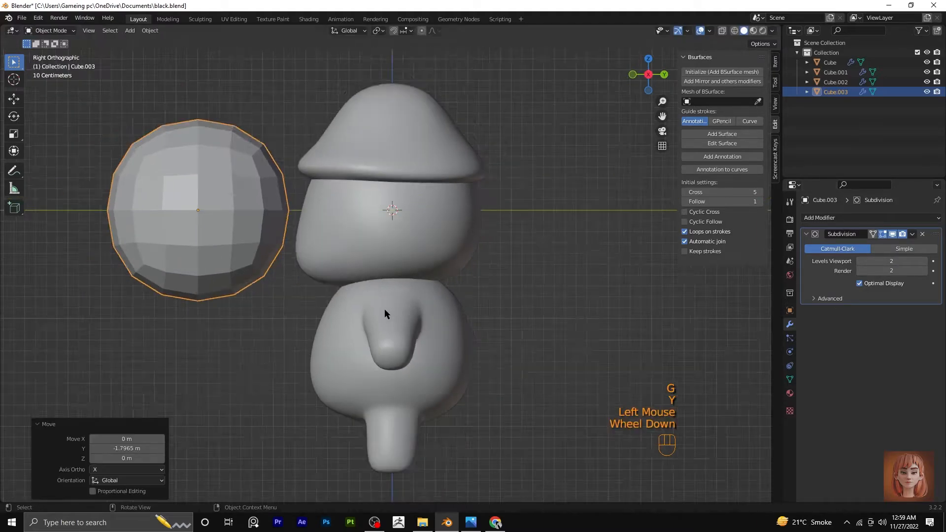
Step: Apply the cube's Subdivision modifier, then add a fresh Subdivision Surface modifier with viewport level 2
key("KP_1")
left_click(911, 234)
left_click(879, 241)
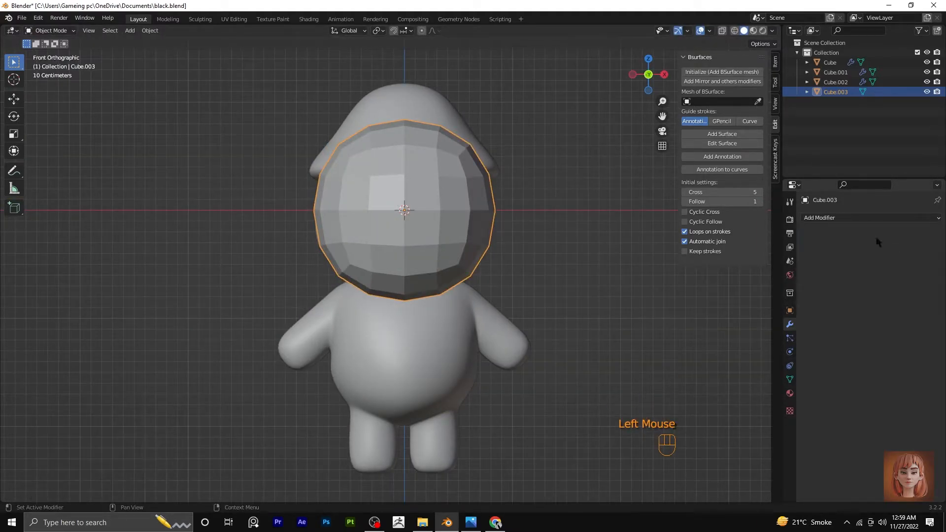
left_click(872, 218)
left_click(774, 400)
left_click(923, 262)
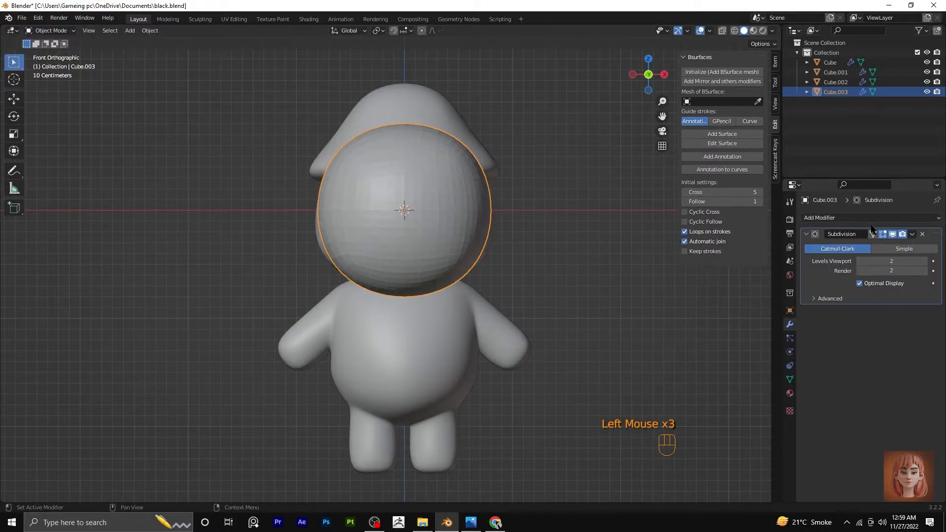
Step: In Edit Mode, delete the vertices of the sphere's half on the negative X side of the centre line
left_click(722, 31)
key("Tab")
left_click_drag(324, 140, 403, 319)
left_click_drag(284, 78, 380, 277)
key("x")
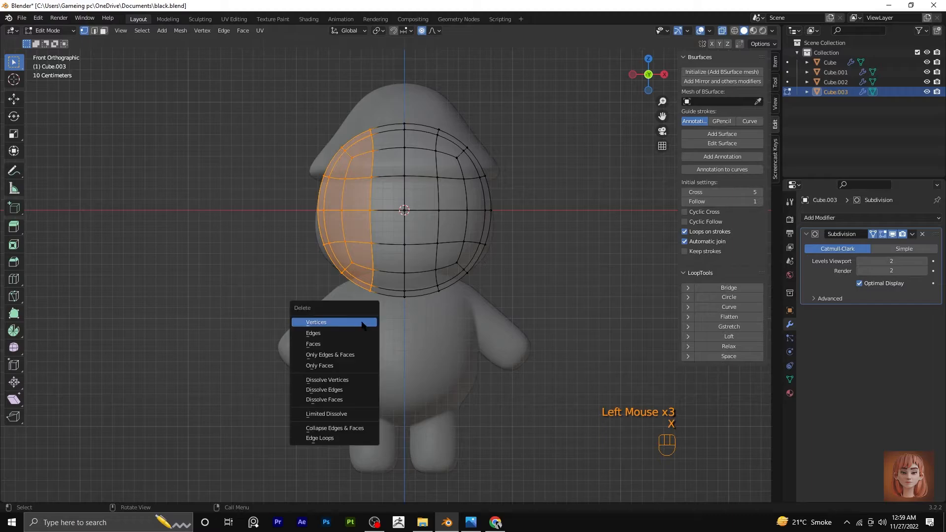
left_click(363, 323)
Step: Add an X Mirror modifier with Clipping above the sphere's Subdivision, then shade the object smooth in Object Mode
left_click(928, 217)
left_click(770, 342)
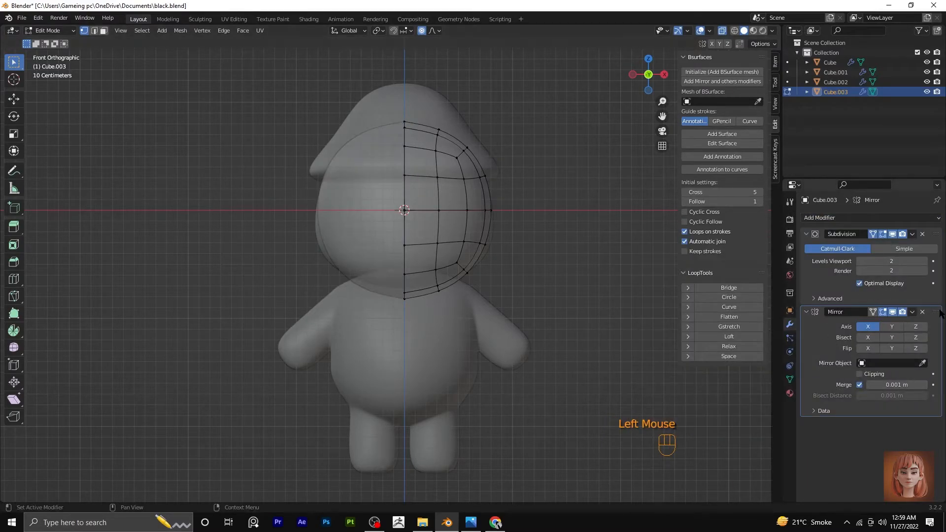
left_click_drag(936, 313, 935, 235)
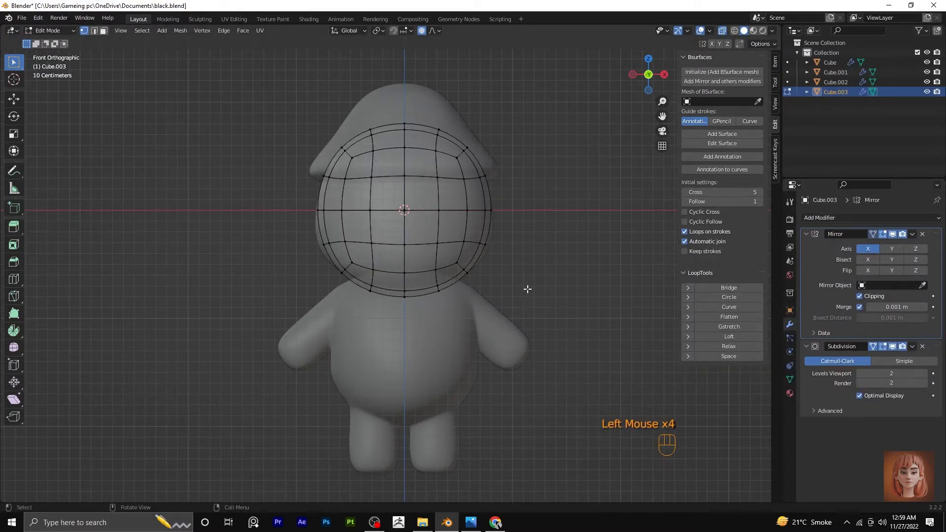
key("Tab")
left_click(400, 384)
Step: Scale the sphere down to about half its size and move it along Z by about -0.328 m
key("s")
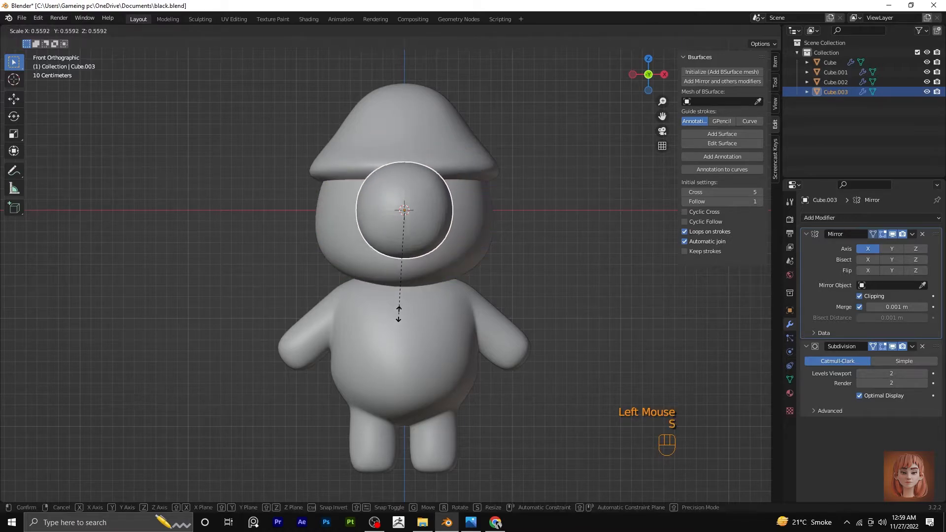
left_click(398, 314)
key("g")
key("z")
left_click(401, 356)
Step: Scale the small sphere to 0.556 along Z and 0.807 along X
key("s")
key("z")
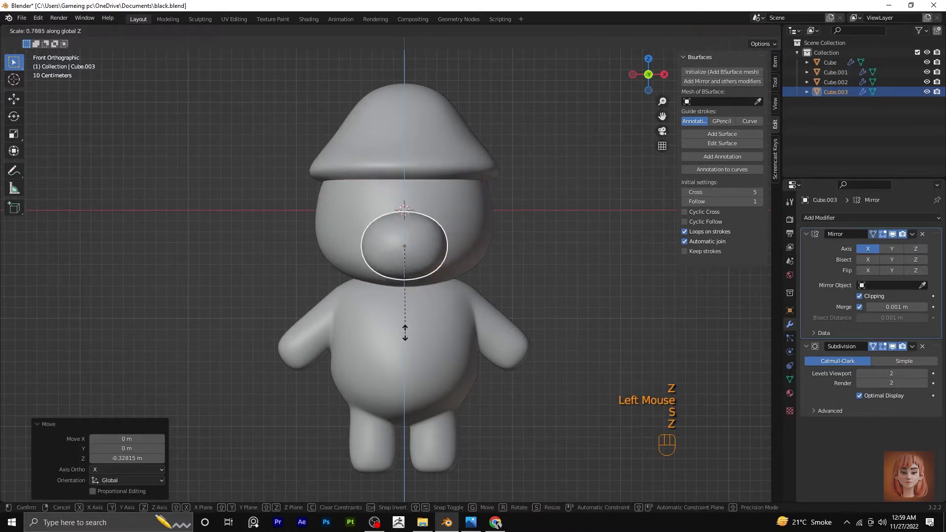
left_click(407, 307)
key("s")
key("x")
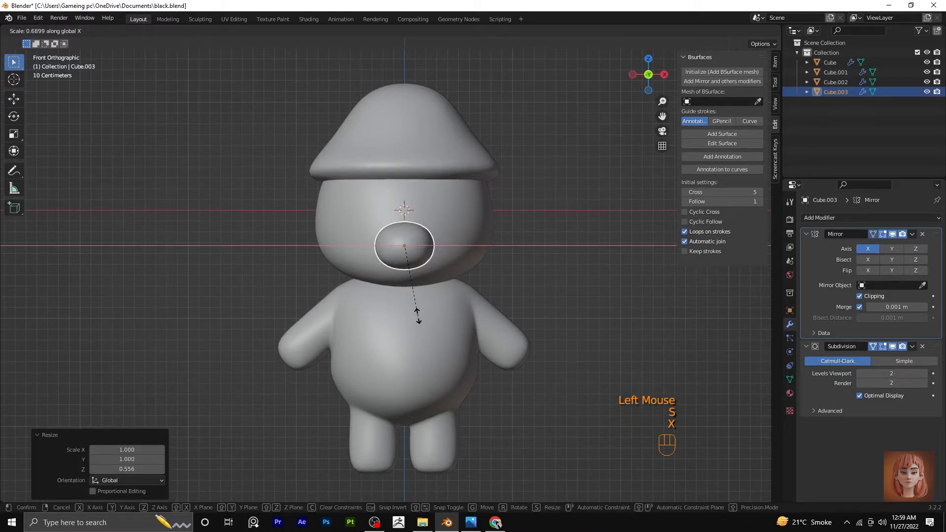
left_click(430, 322)
Step: Scale the small rounded shape to 0.642 along Y from the side, then return to the front view
key("KP_3")
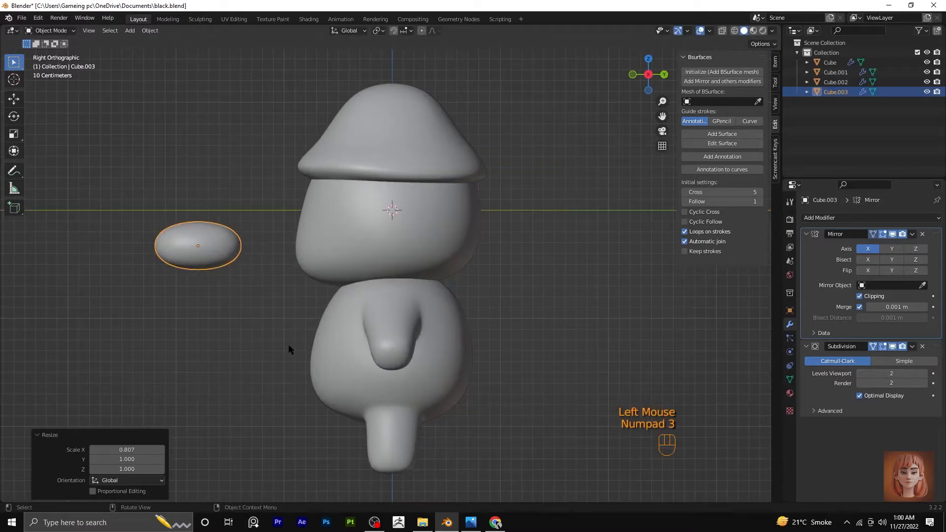
key("s")
key("y")
left_click(262, 302)
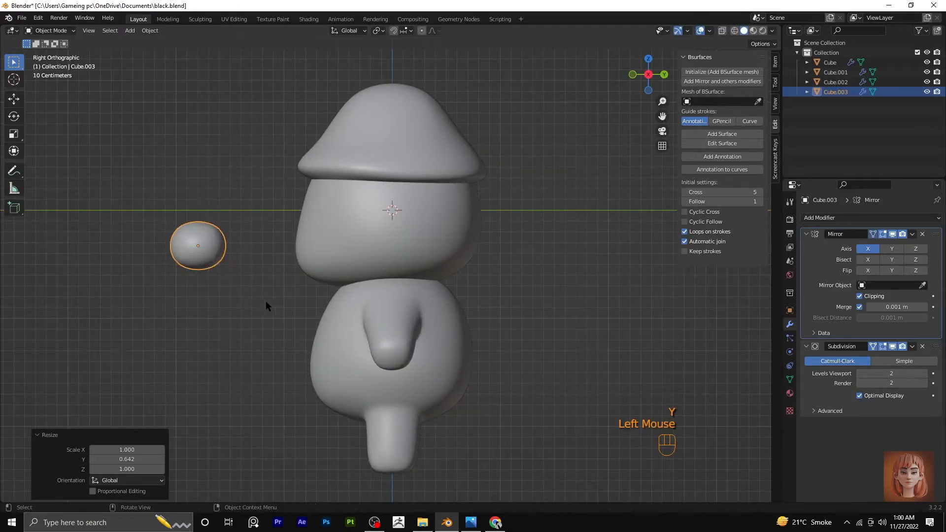
key("KP_1")
middle_click_drag(416, 295, 405, 253, "shift")
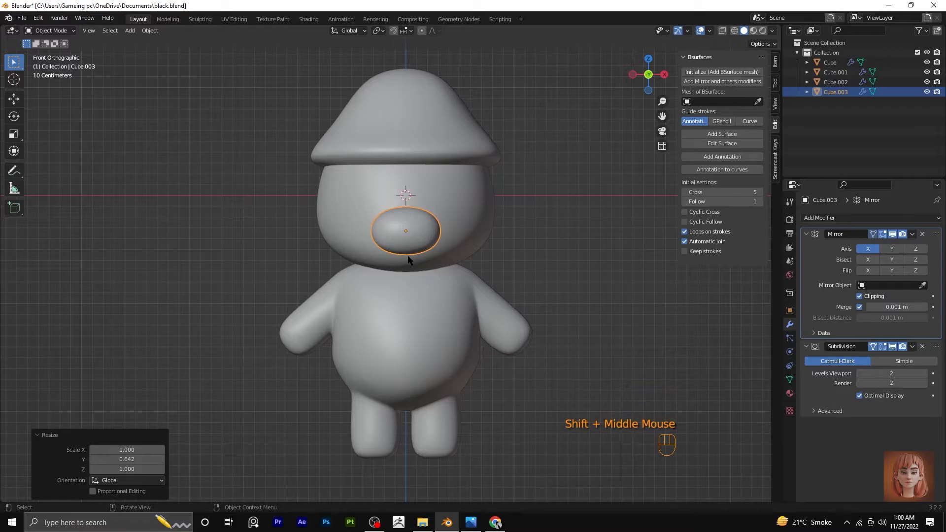
Step: In Edit Mode, add parallel edges around the rounded shape's horizontal centre edge row with Offset Edge Slide
scroll(407, 258, "up", 2)
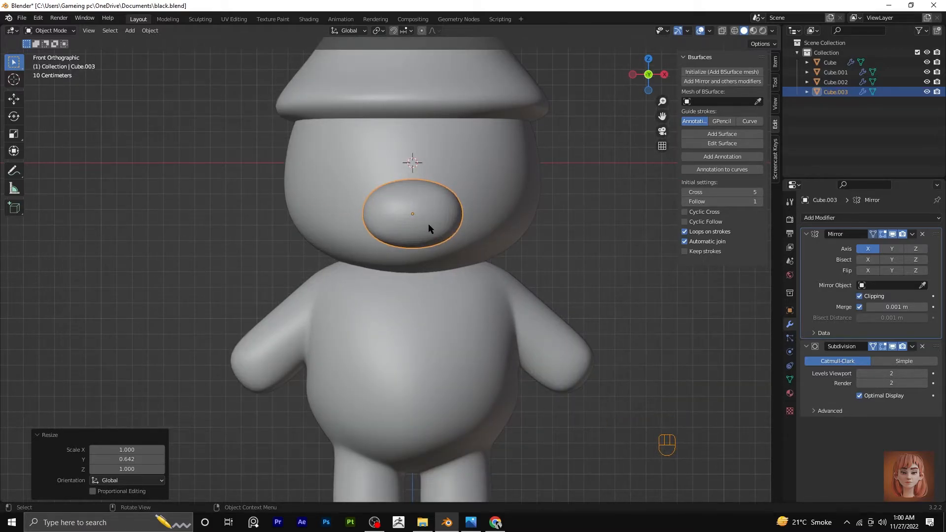
key("Tab")
scroll(428, 224, "up", 3)
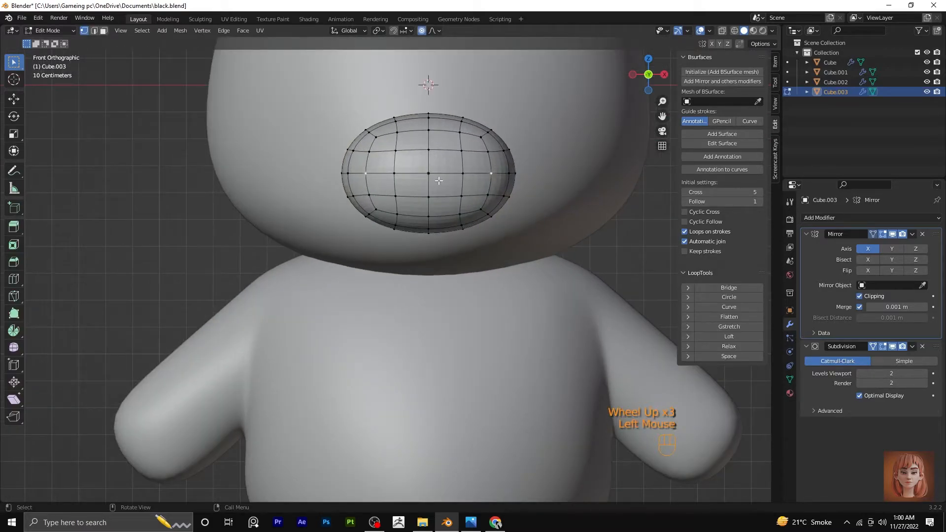
left_click(429, 175, "shift")
key("ctrl+shift+r")
left_click(456, 175)
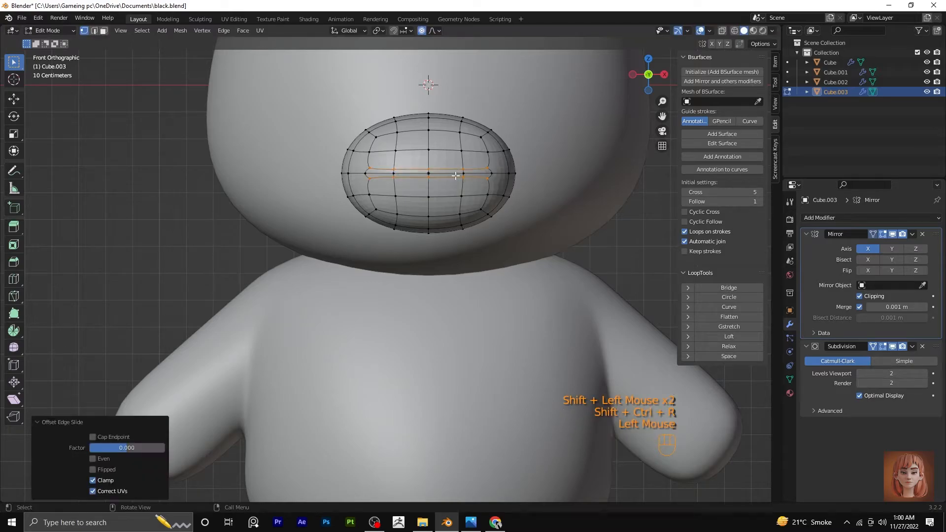
Step: Select the centre edge row and, without proportional editing, push it 0.13536 m along Y to form a mouth slit
left_click(485, 168)
left_click(486, 173)
left_click(428, 174, "ctrl")
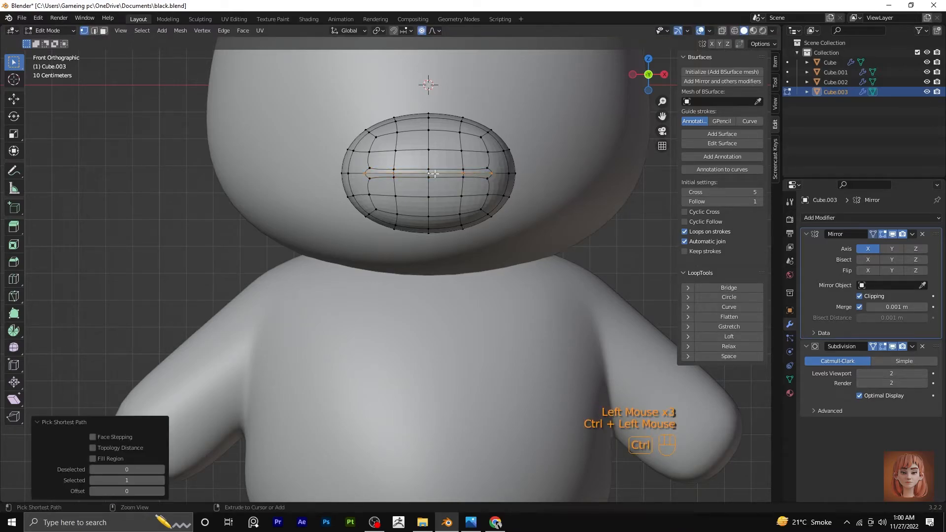
middle_click_drag(427, 175, 495, 211)
scroll(399, 241, "down", 4)
scroll(399, 241, "down", 1)
scroll(336, 296, "up", 2)
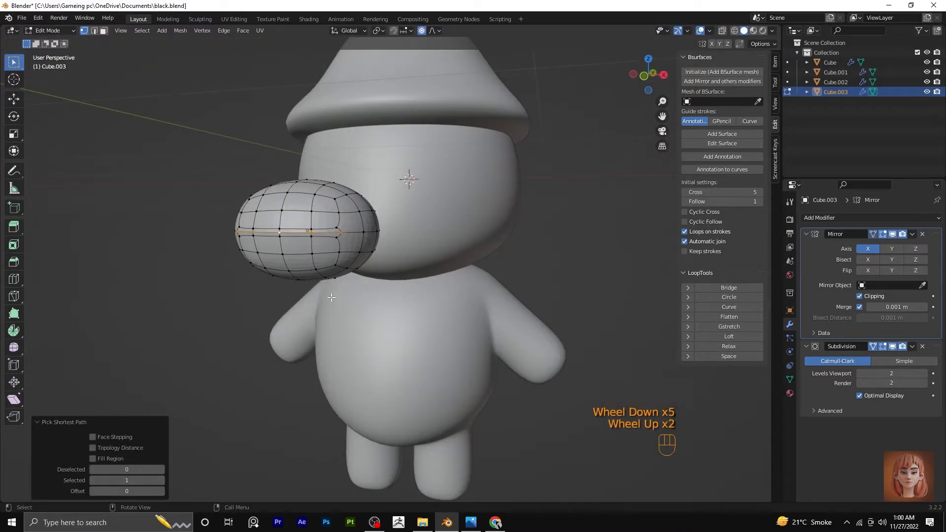
key("g")
key("y")
left_click(440, 38)
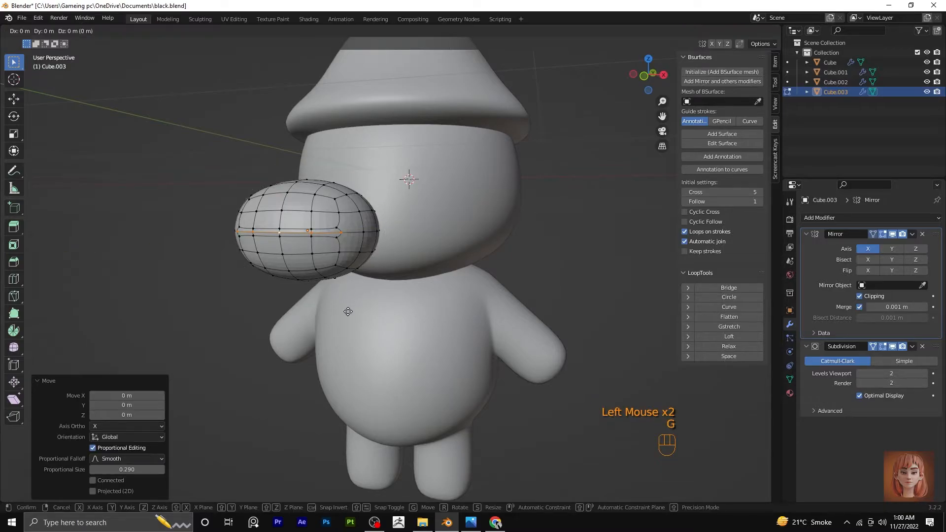
key("g")
key("y")
left_click(353, 319)
middle_click_drag(353, 318, 372, 318)
scroll(372, 318, "up", 3)
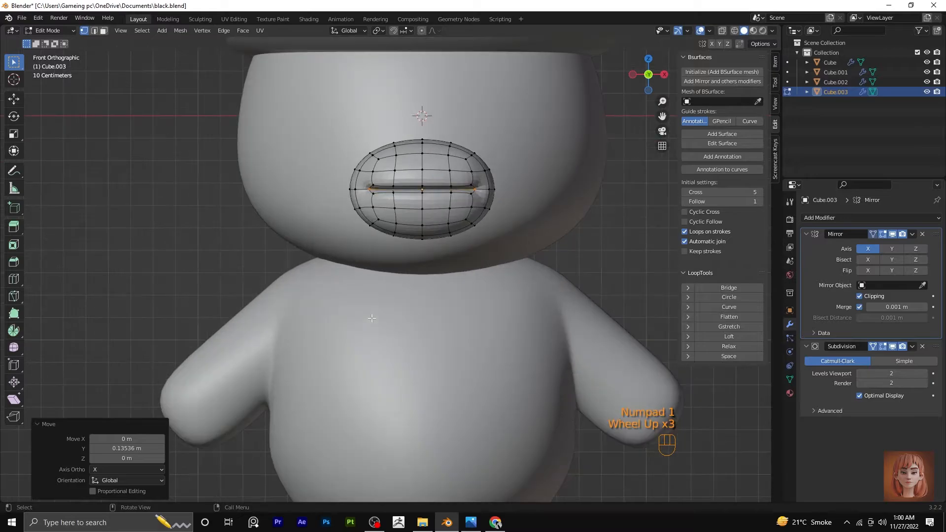
Step: Raise the mouth slit's corner vertex by about 0.034 m in Z and -0.011 m in X with smooth proportional editing
middle_click_drag(459, 213, 421, 274, "shift")
left_click(722, 30)
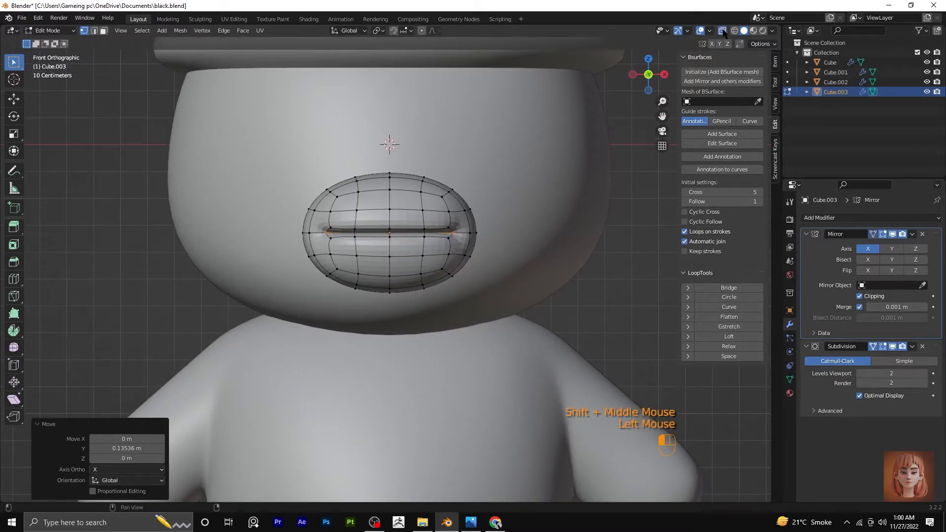
scroll(534, 216, "up", 3)
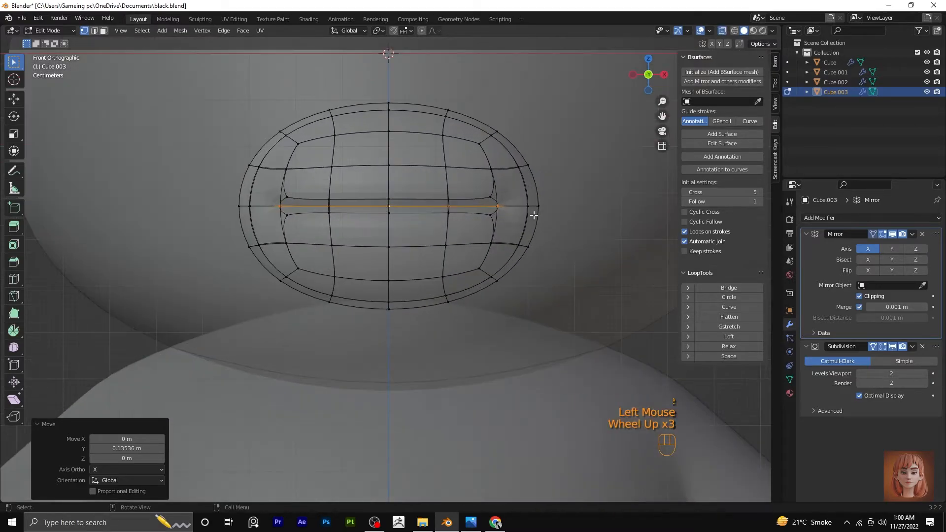
left_click(505, 205)
scroll(504, 217, "down", 3)
middle_click_drag(501, 215, 498, 215)
scroll(543, 220, "down", 3)
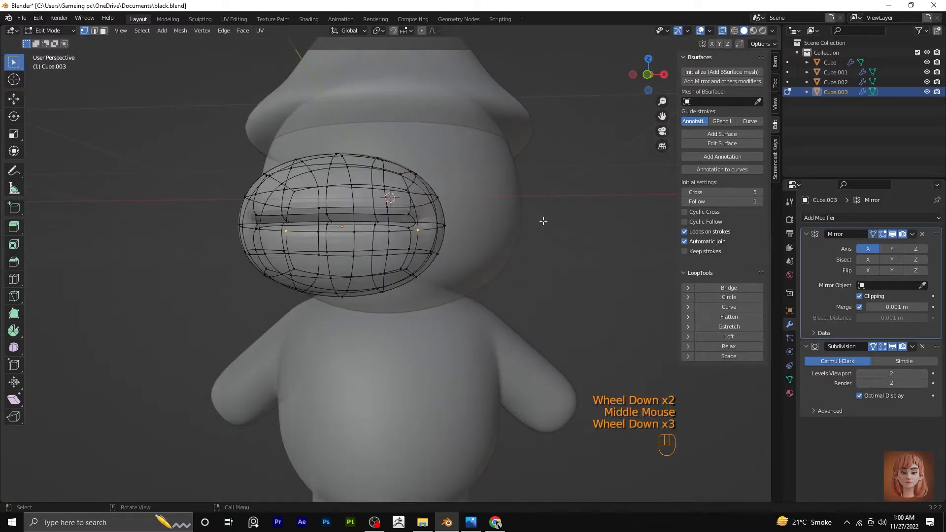
key("KP_1")
scroll(544, 221, "up", 3)
left_click(722, 31)
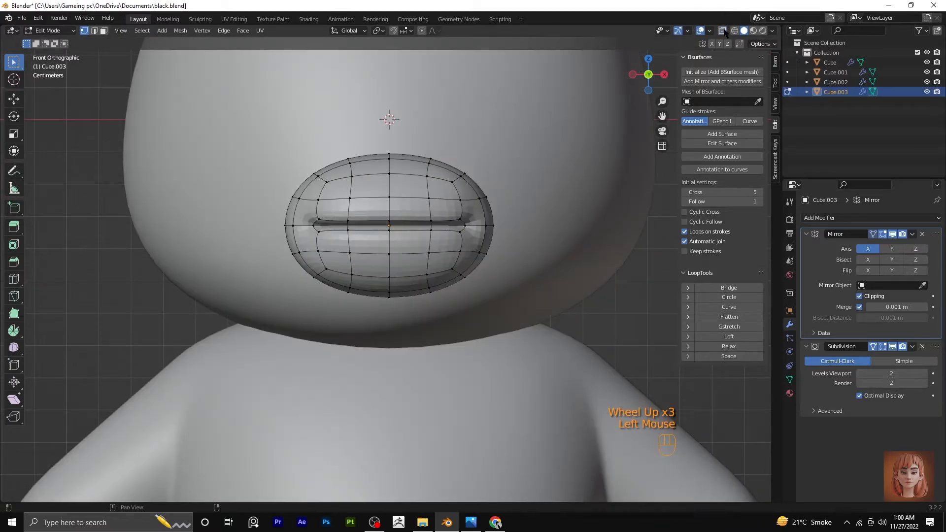
left_click(723, 31)
left_click(722, 31)
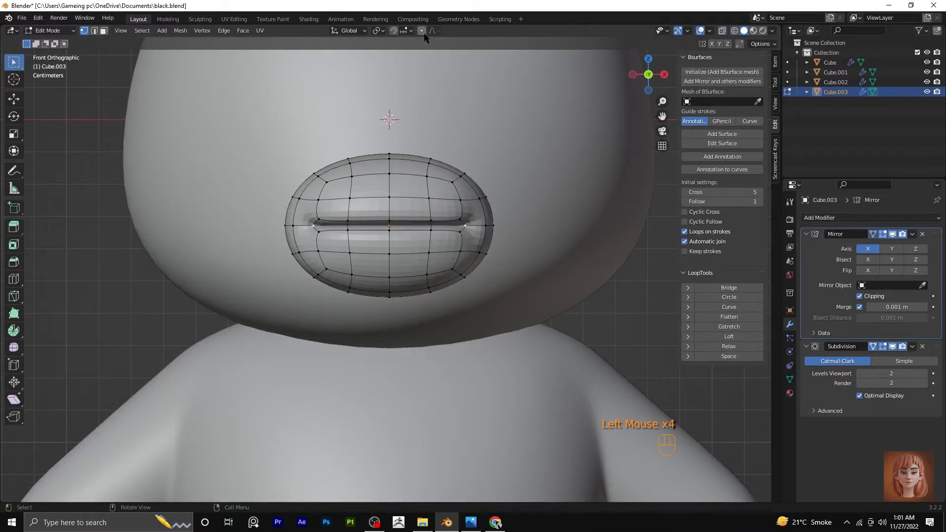
key("g")
scroll(473, 234, "up", 7)
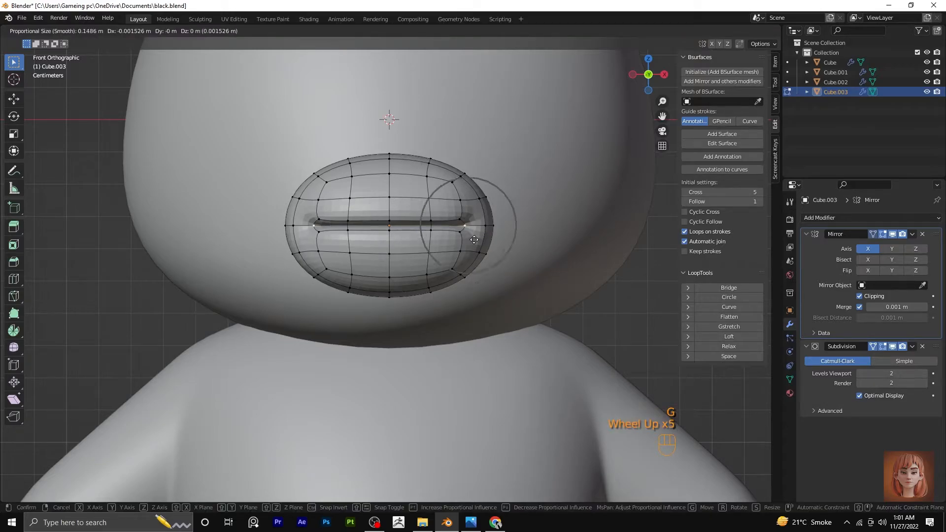
scroll(471, 230, "down", 2)
scroll(471, 229, "down", 7)
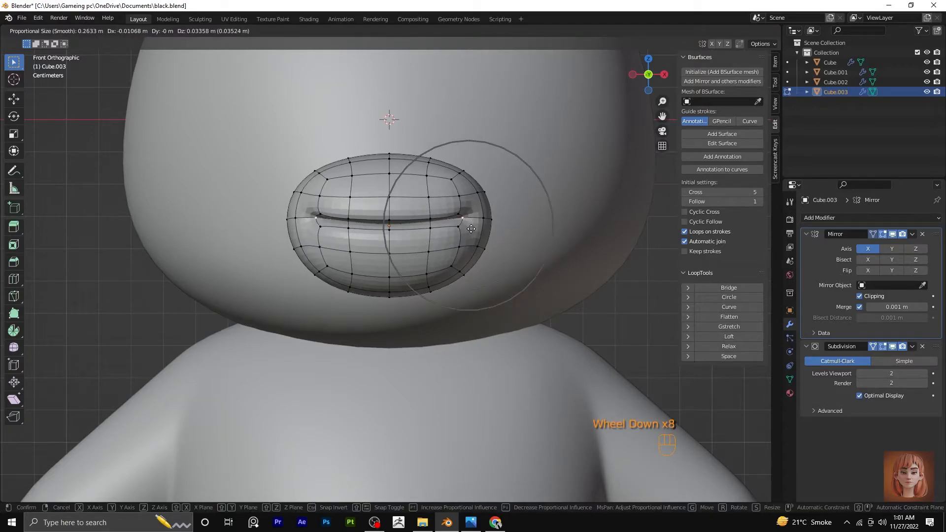
left_click(471, 229)
scroll(472, 235, "down", 3)
scroll(435, 295, "up", 4)
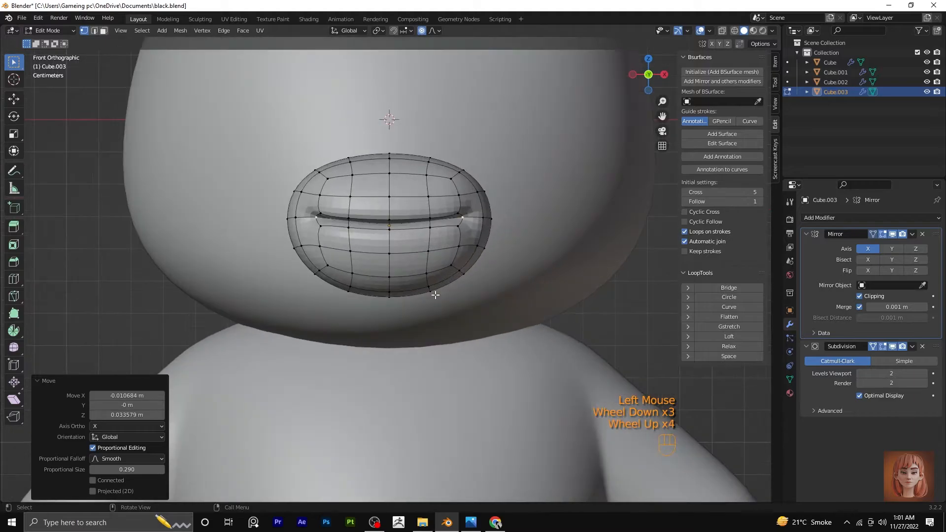
Step: Lower the slit's centre vertex by about 0.01 m with proportional editing, then return to Object Mode
left_click(722, 30)
left_click(396, 224)
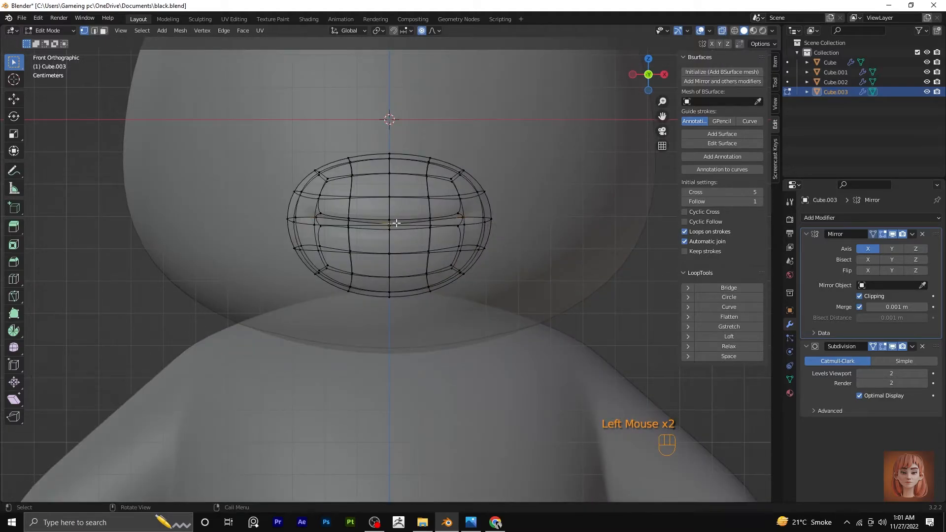
left_click(722, 32)
left_click(721, 32)
scroll(418, 257, "up", 2)
middle_click_drag(419, 269, 426, 244)
scroll(418, 258, "down", 2)
scroll(405, 261, "down", 2)
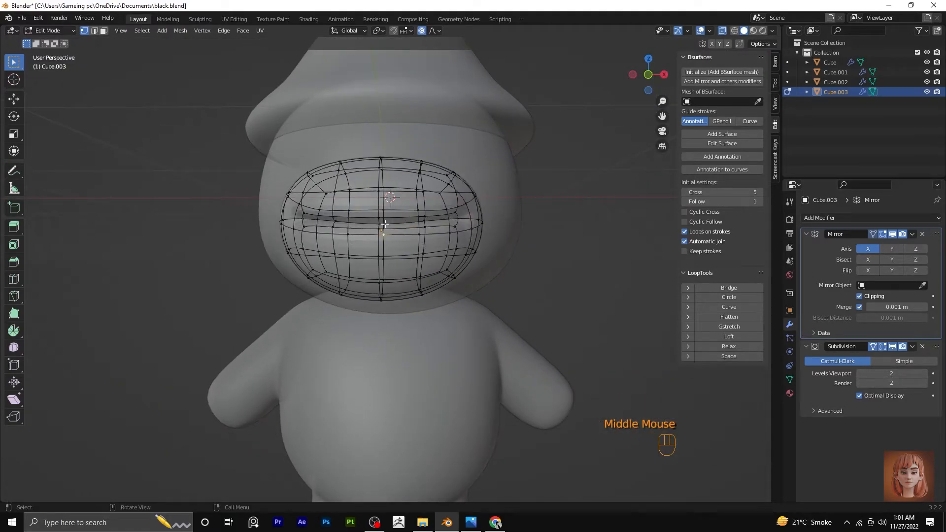
left_click(722, 31)
key("g")
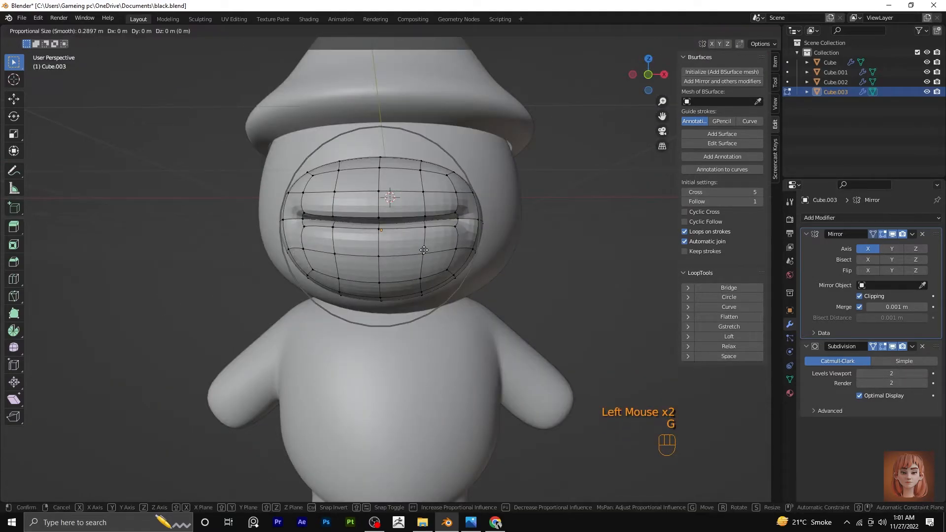
scroll(423, 250, "up", 4)
scroll(424, 252, "down", 7)
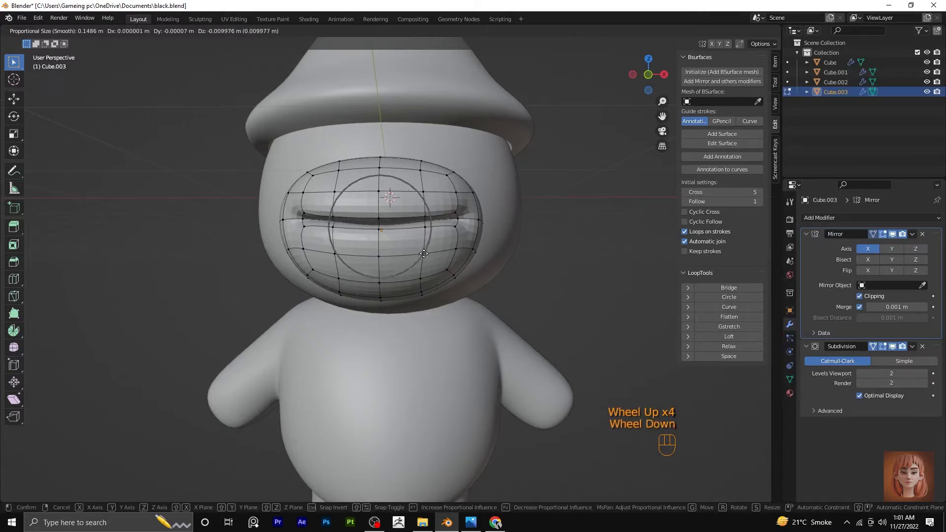
scroll(424, 253, "down", 1)
left_click(424, 254)
key("KP_1")
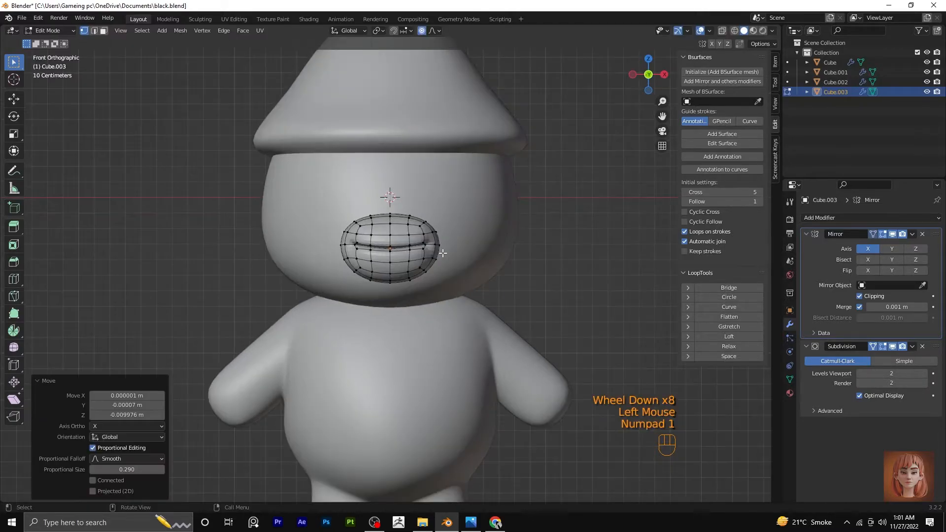
scroll(443, 253, "up", 4)
key("Tab")
scroll(442, 252, "down", 3)
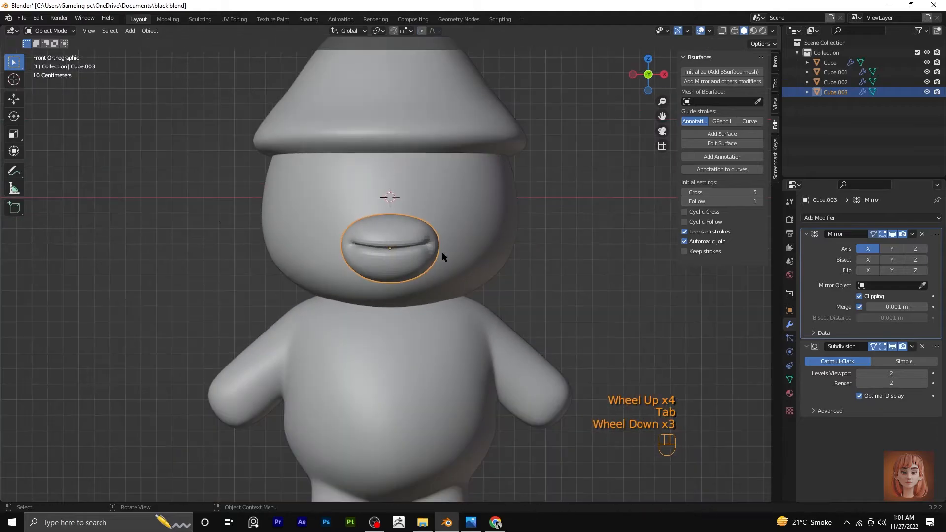
right_click(442, 252)
scroll(431, 285, "up", 3)
scroll(437, 291, "down", 2)
Step: From the side view, move the mouth 0.718 m along Y toward the head and scale it to 0.582 along Y
middle_click_drag(437, 291, 420, 306)
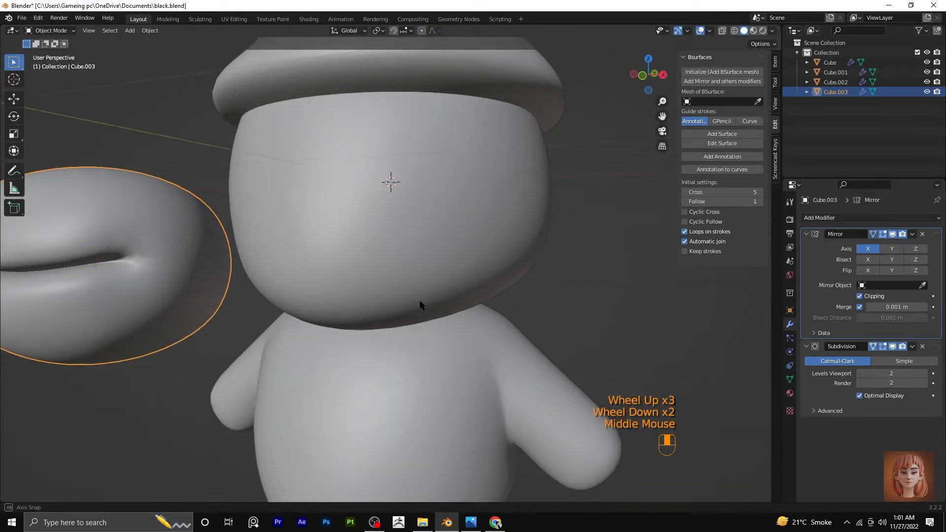
scroll(418, 300, "down", 1)
key("KP_3")
middle_click_drag(195, 249, 299, 258, "shift")
key("g")
key("y")
left_click(406, 255)
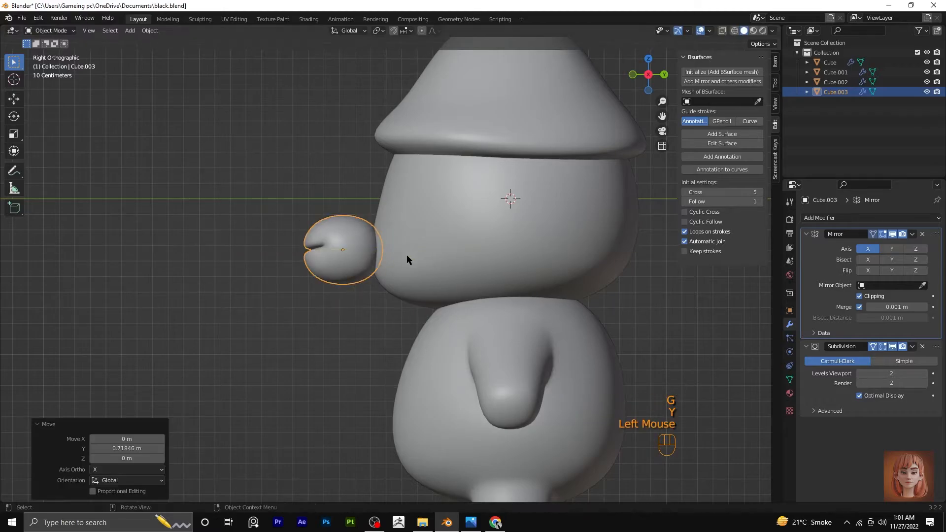
key("s")
key("y")
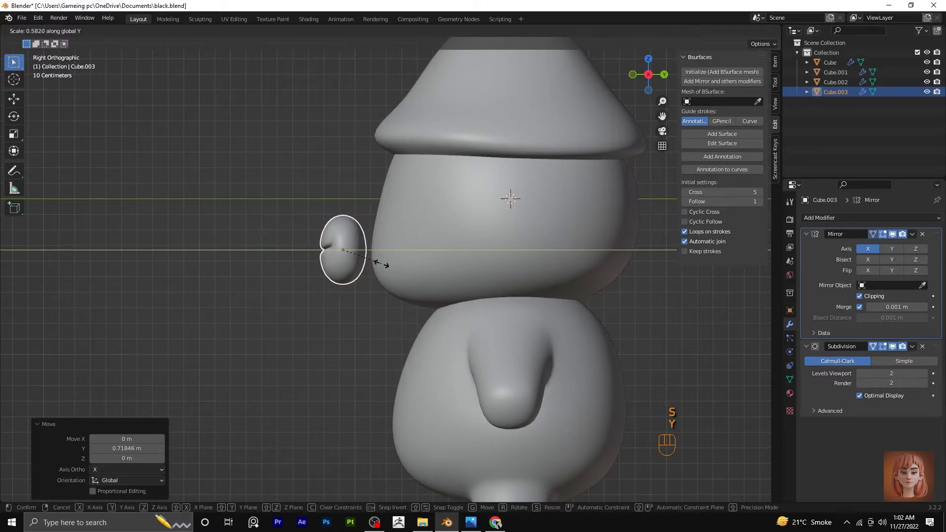
left_click(382, 265)
Step: Pull the mouth's upper front vertex slightly forward and down with proportional editing, then return to Object Mode
scroll(294, 265, "up", 4)
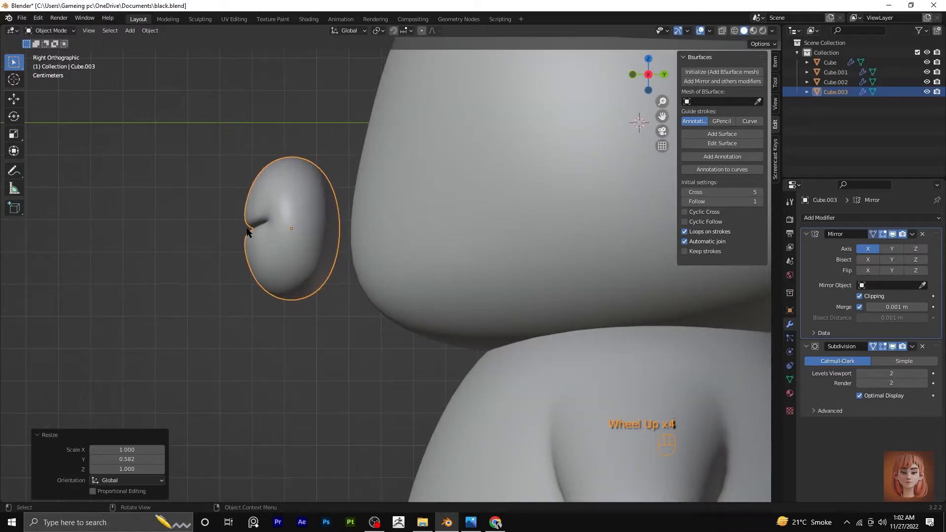
key("Tab")
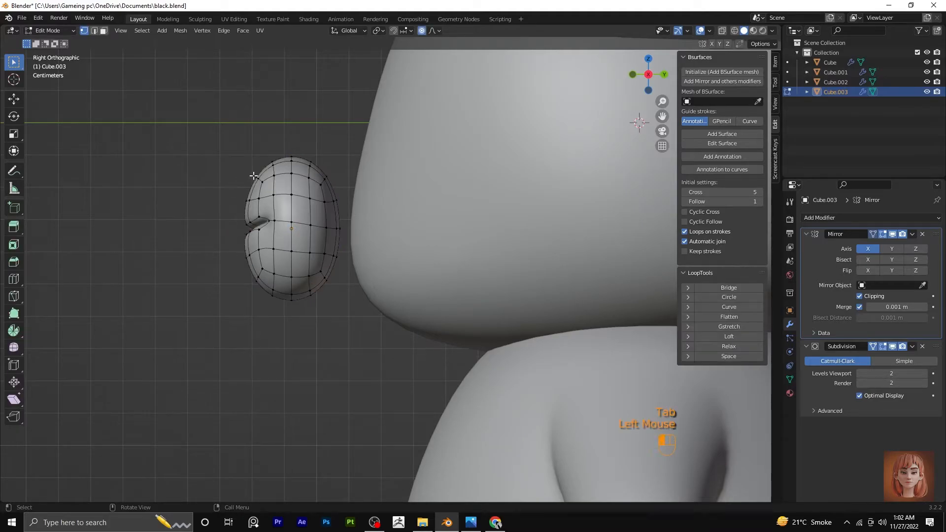
key("g")
scroll(249, 192, "up", 5)
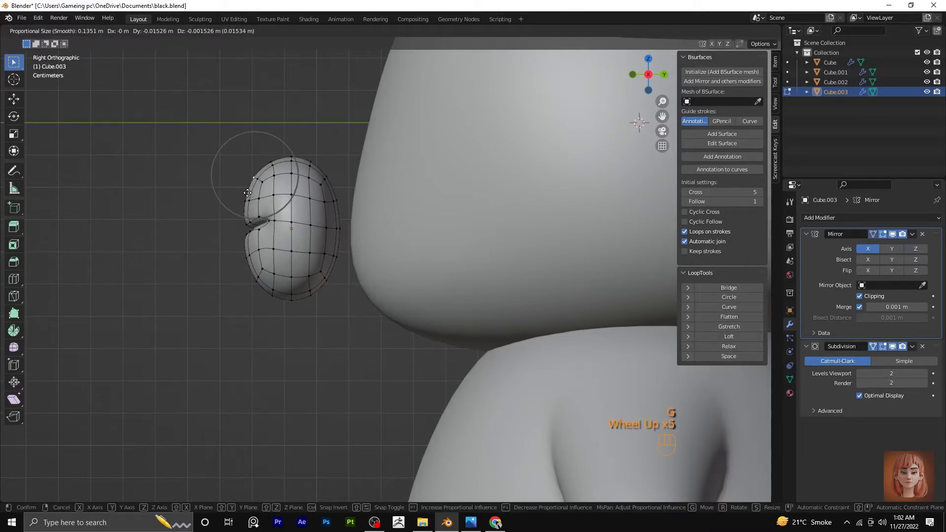
scroll(245, 192, "down", 2)
scroll(244, 193, "down", 5)
left_click(245, 192)
scroll(236, 241, "down", 1)
middle_click_drag(233, 247, 256, 251)
scroll(257, 252, "down", 2)
middle_click_drag(256, 252, 304, 244)
key("KP_1")
key("Tab")
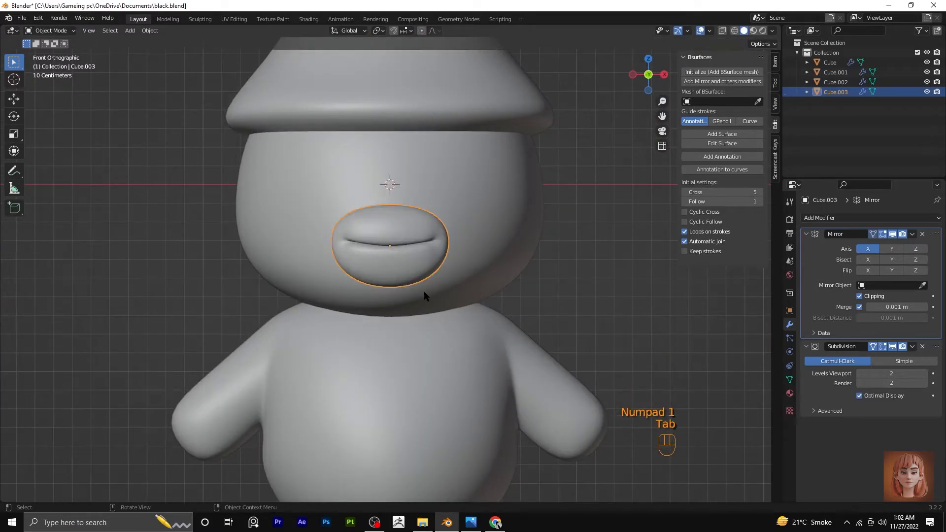
Step: Move the mouth 0.1994 m along Y from the side view so it sits against the head
scroll(424, 292, "down", 3)
key("KP_3")
scroll(403, 297, "up", 2)
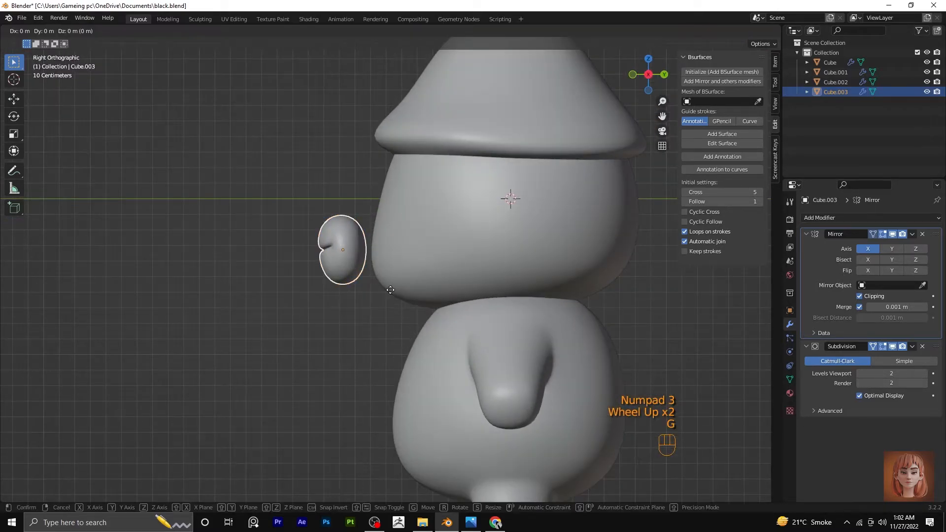
key("g")
key("y")
left_click(421, 300)
key("KP_1")
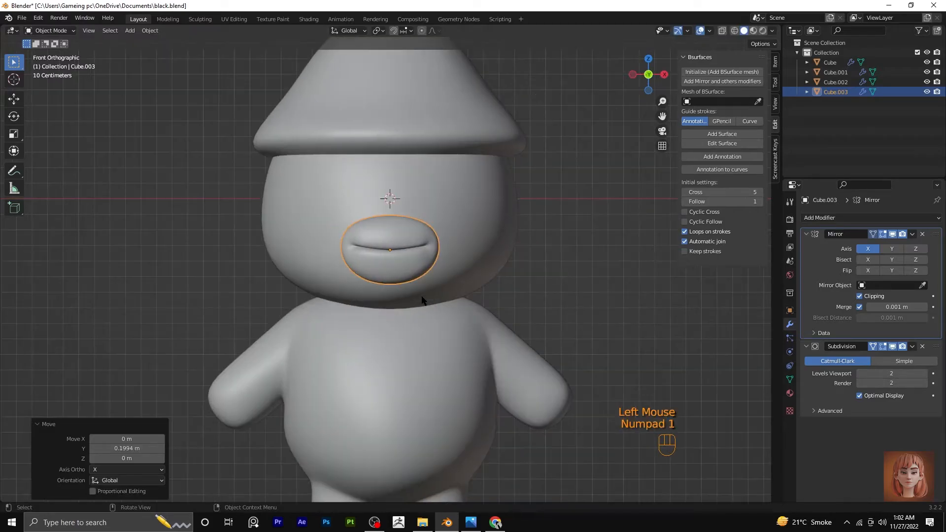
left_click(563, 280)
scroll(566, 264, "down", 2)
middle_click_drag(566, 264, 614, 279)
key("KP_1")
Step: Scale the mouth uniformly to 0.813 and check the character from the side and front
left_click(390, 266)
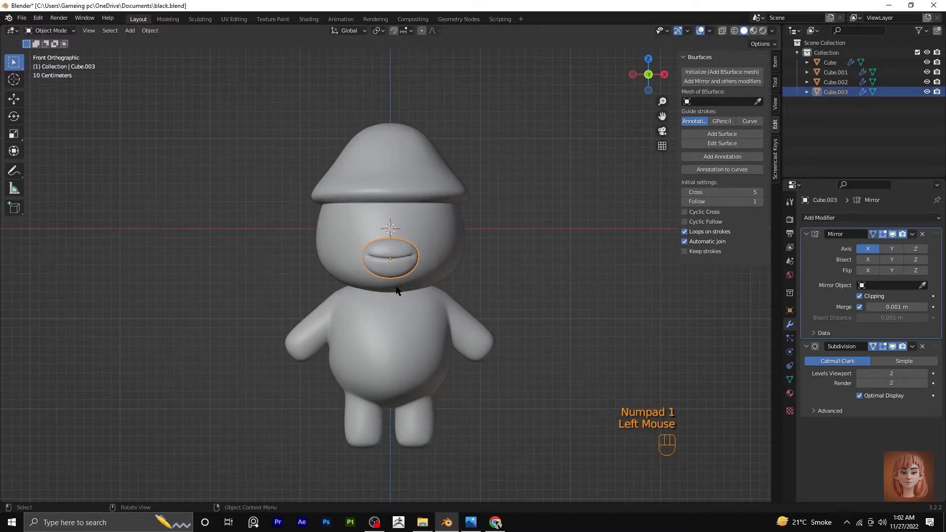
key("s")
left_click(394, 328)
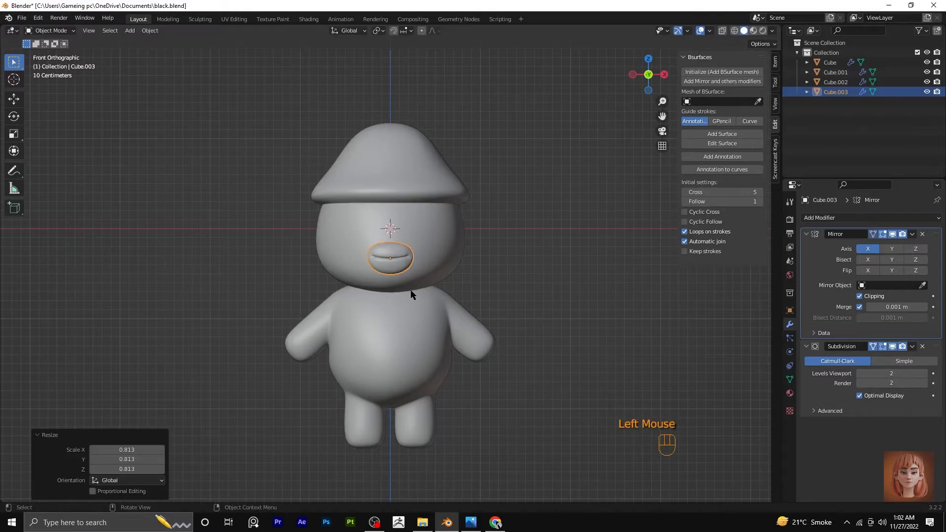
key("KP_3")
left_click(317, 339)
middle_click_drag(320, 334, 482, 296)
key("KP_1")
middle_click_drag(515, 156, 519, 164, "shift")
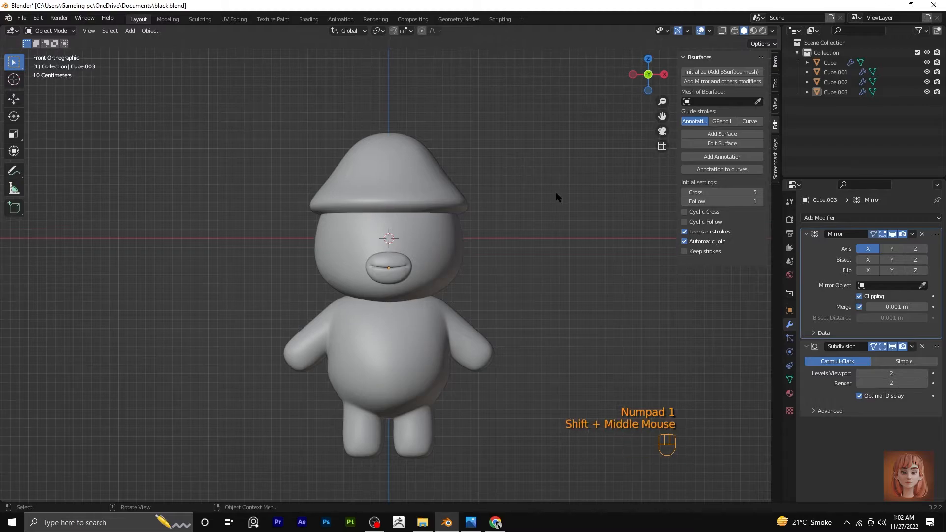
Step: Adjust the vertex at the side of the body's lower belly with a smaller proportional editing radius, then return to Object Mode
scroll(556, 212, "up", 2)
middle_click_drag(536, 274, 532, 138, "shift")
left_click(427, 290)
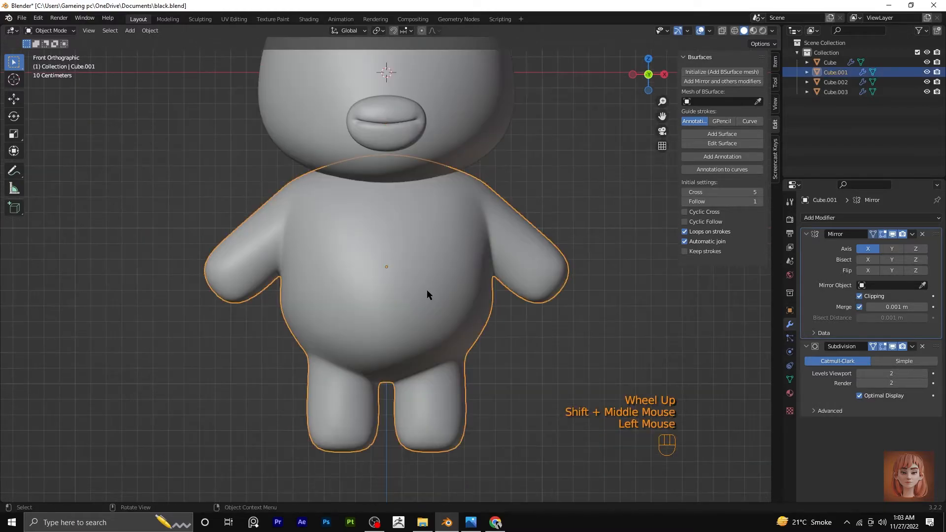
key("Tab")
left_click(495, 317)
key("g")
scroll(514, 348, "down", 7)
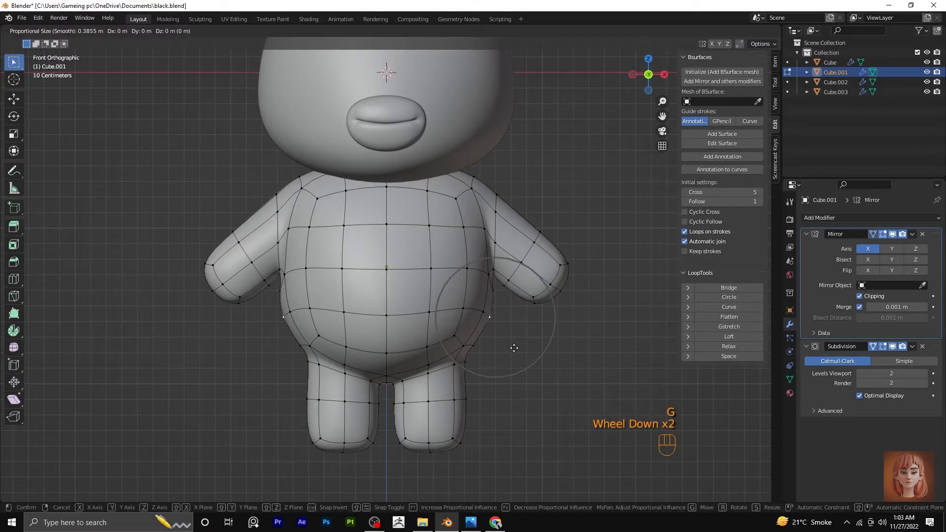
left_click(510, 346)
key("Tab")
left_click(488, 331)
middle_click_drag(463, 317, 449, 342, "shift")
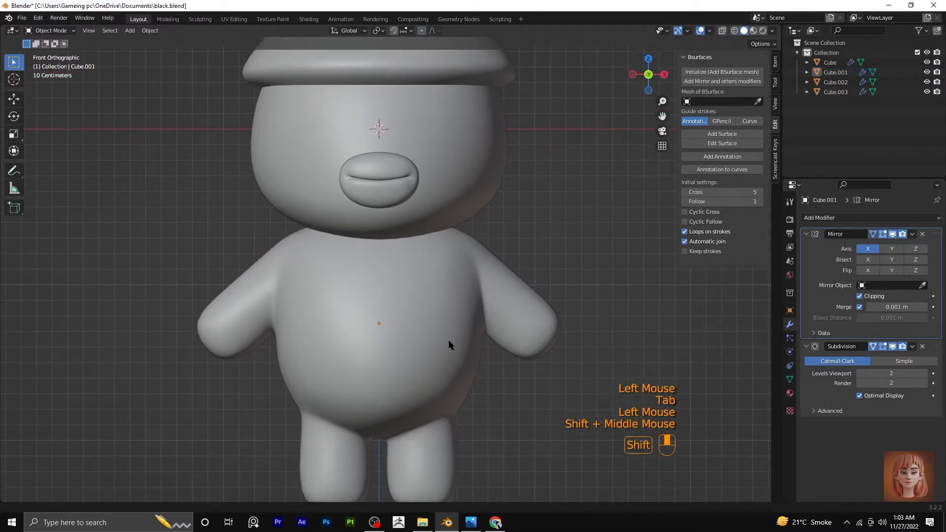
Step: Add a plane and merge all its vertices at center in Edit Mode to leave a single vertex
scroll(450, 227, "down", 2)
middle_click_drag(449, 226, 433, 211, "shift")
scroll(434, 212, "up", 4)
scroll(434, 213, "down", 4)
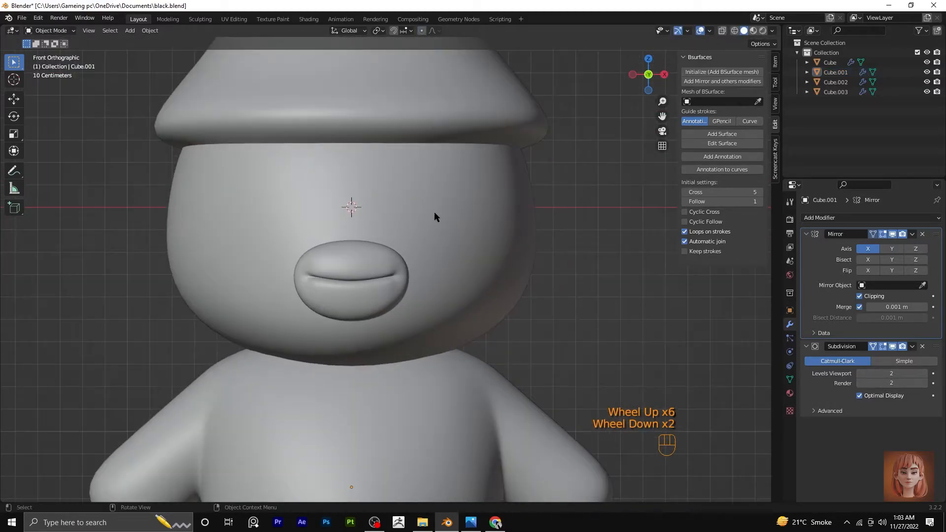
key("shift+a")
left_click(456, 229)
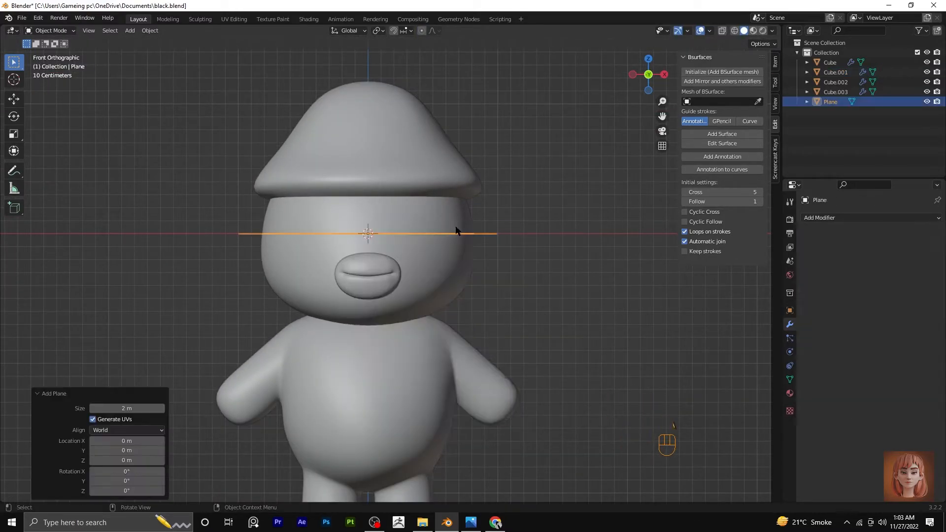
left_click(63, 32)
left_click(50, 52)
key("m")
left_click(528, 276)
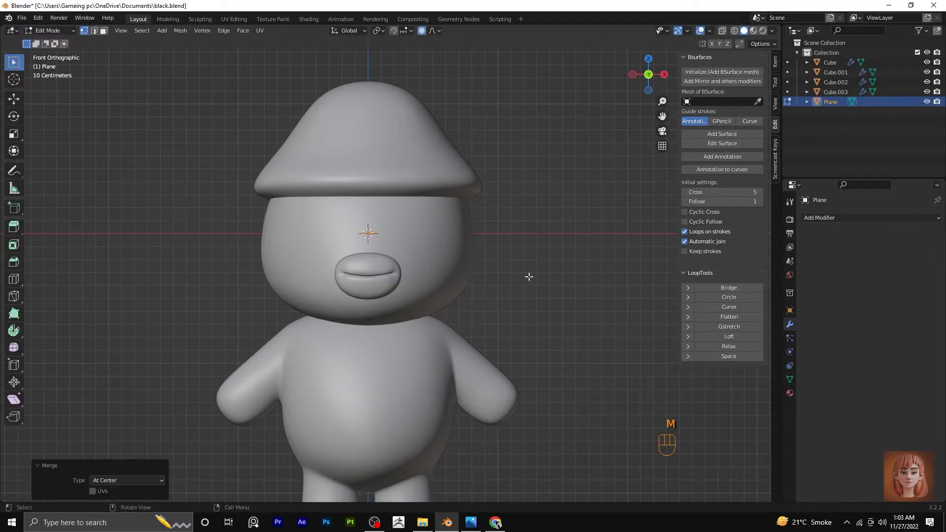
Step: Enable face snapping with proportional editing off, and move the vertex 0.311 m along X and 0.122 m along Z onto the head
left_click(393, 31)
left_click(422, 30)
left_click(409, 31)
left_click(373, 90)
key("g")
left_click(442, 215)
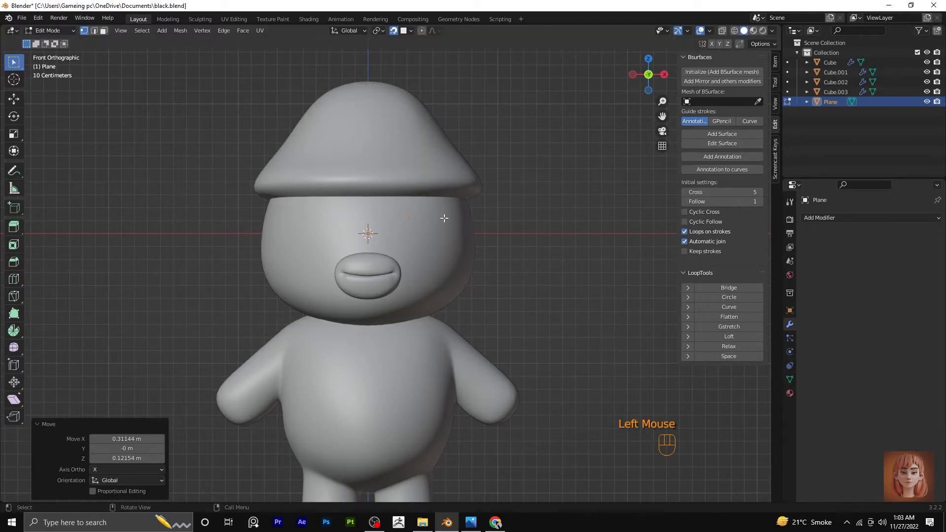
Step: Extrude the vertex around a roughly square eye outline about 0.2 m wide, snapped to the head beside the mouth
scroll(427, 227, "up", 4)
key("e")
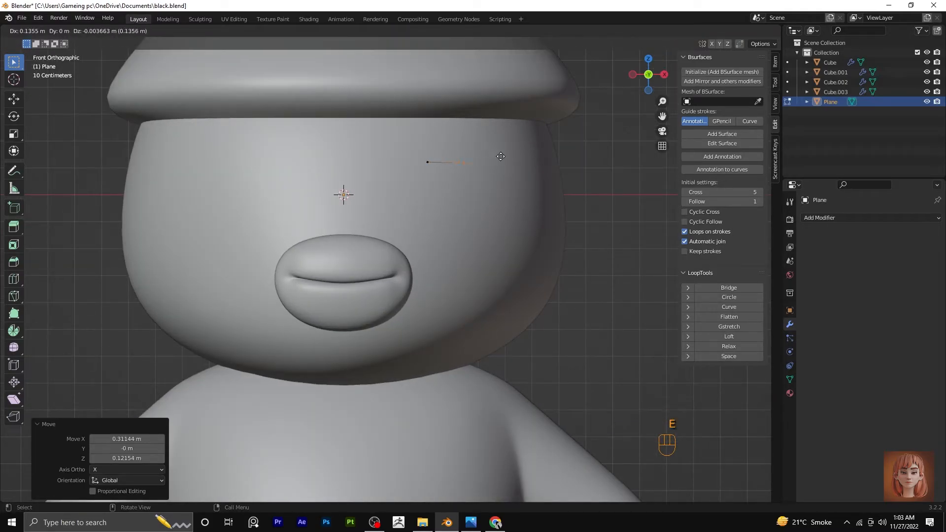
left_click(515, 156)
key("e")
left_click(517, 213)
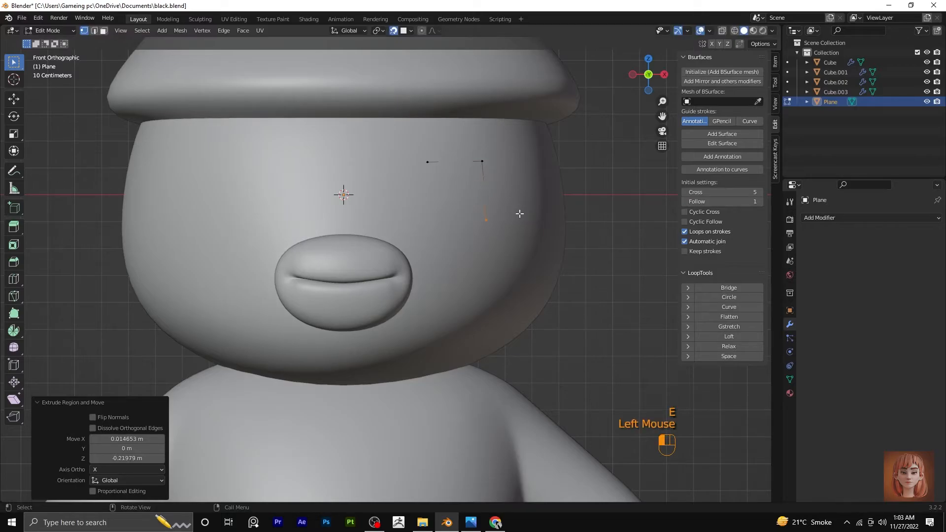
key("e")
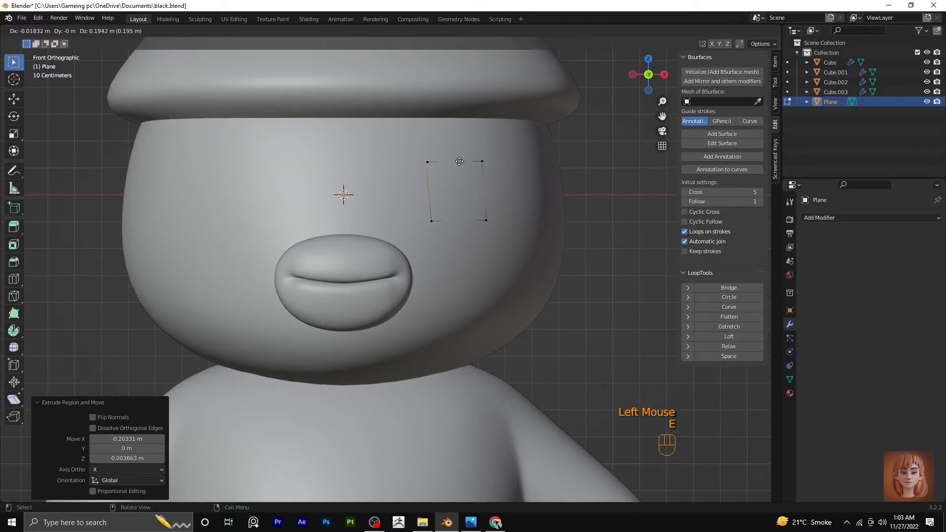
left_click(463, 212)
Step: Merge the outline's last vertex with the first one at center and nudge the merged corner up into line
left_click(437, 164, "shift")
key("m")
left_click(436, 167)
key("g")
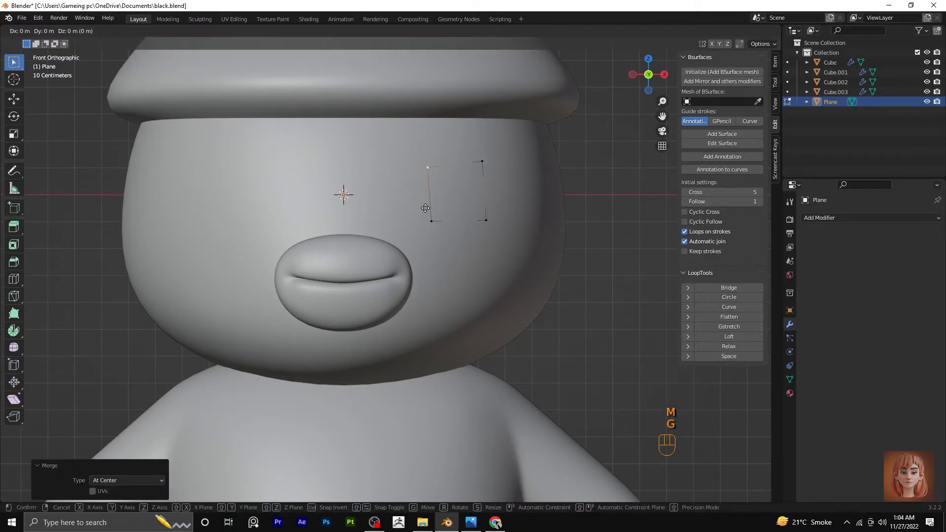
left_click(426, 201)
Step: Select the four corner vertices of the eye outline and fill them with a face
left_click(482, 163, "shift")
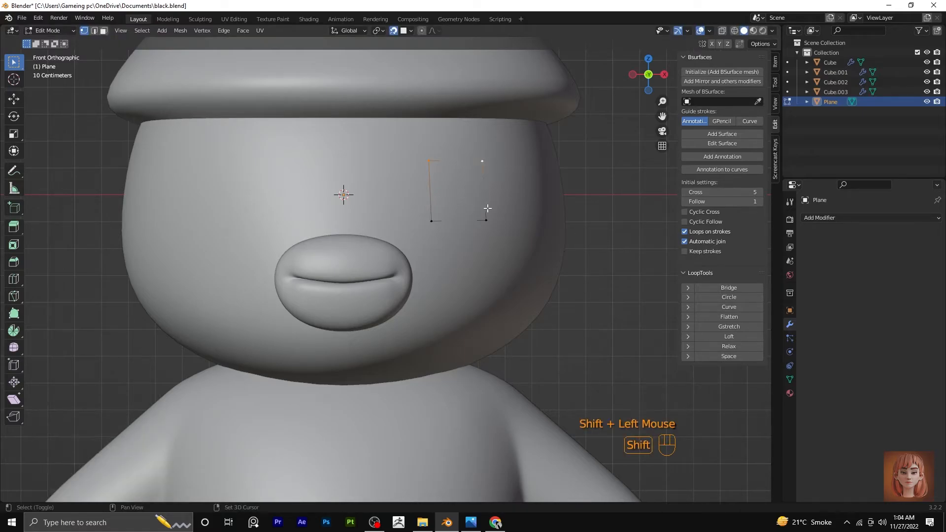
left_click(487, 217, "shift")
left_click(425, 224, "shift")
key("f")
key("f")
key("f")
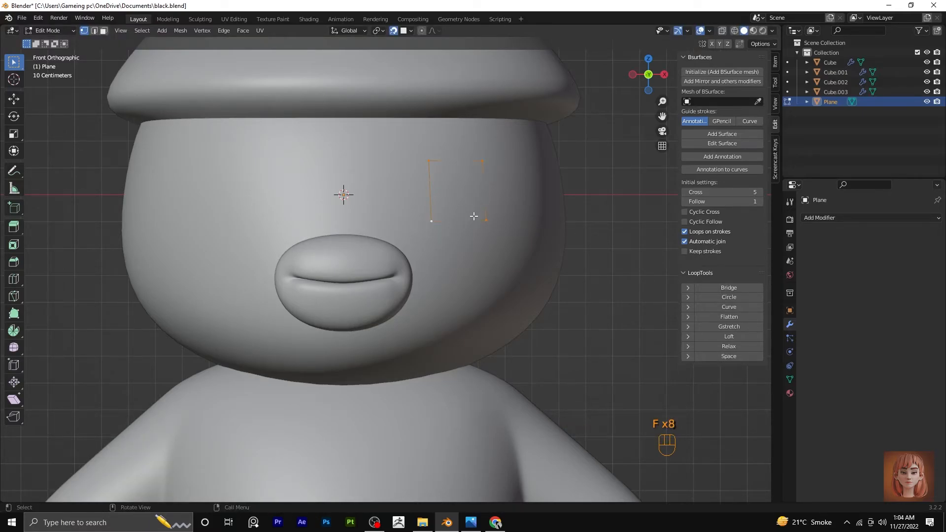
scroll(474, 216, "down", 2)
middle_click_drag(518, 247, 444, 229)
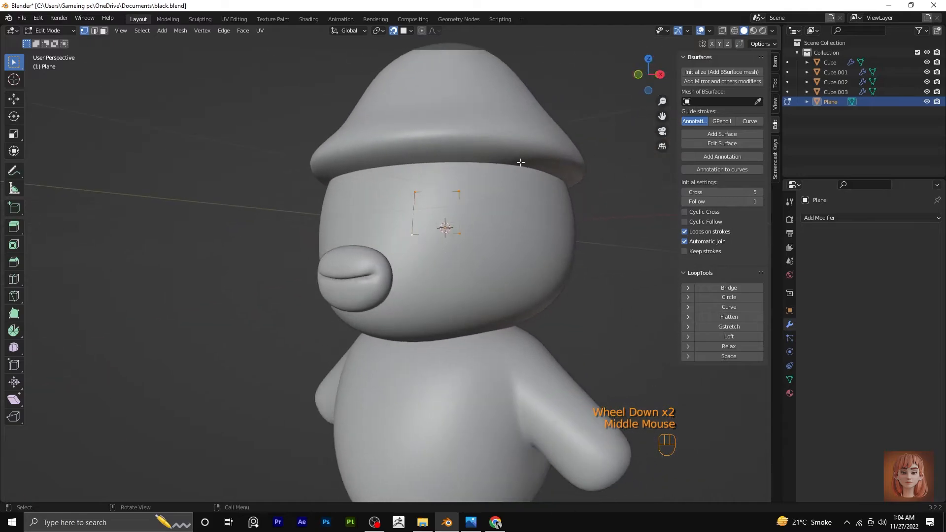
Step: Add a Solidify modifier to the eye plane with a thickness of 0.03 m
key("KP_1")
left_click(882, 217)
left_click(769, 396)
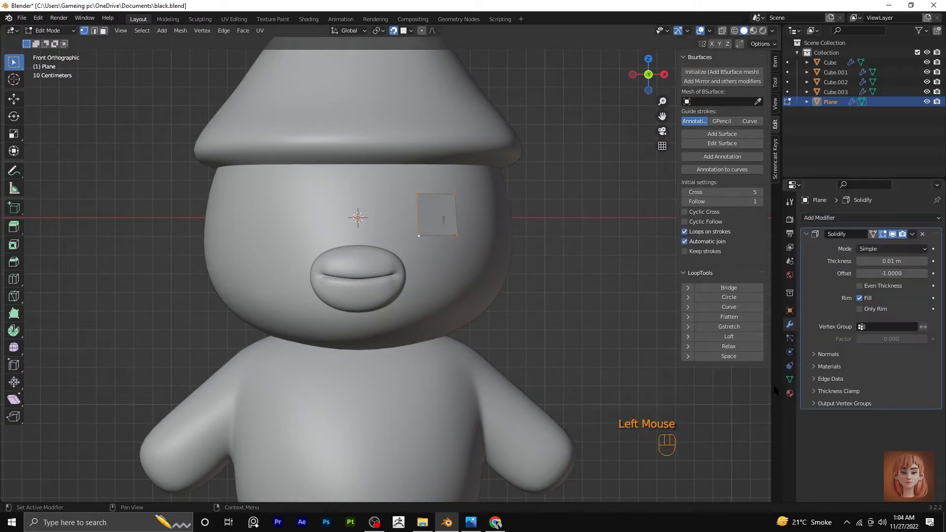
left_click_drag(897, 261, 912, 261)
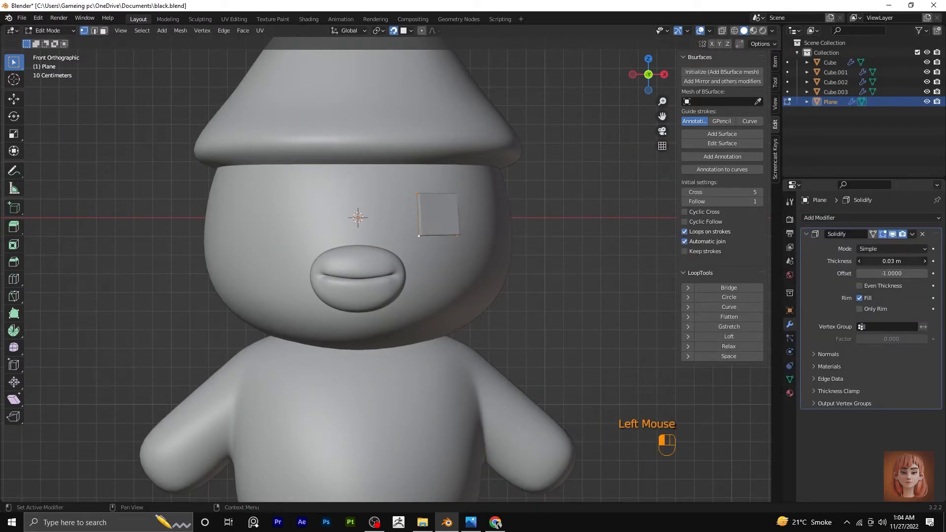
Step: Add a Subdivision Surface modifier to the eye plane with 2 viewport levels
scroll(481, 272, "up", 3)
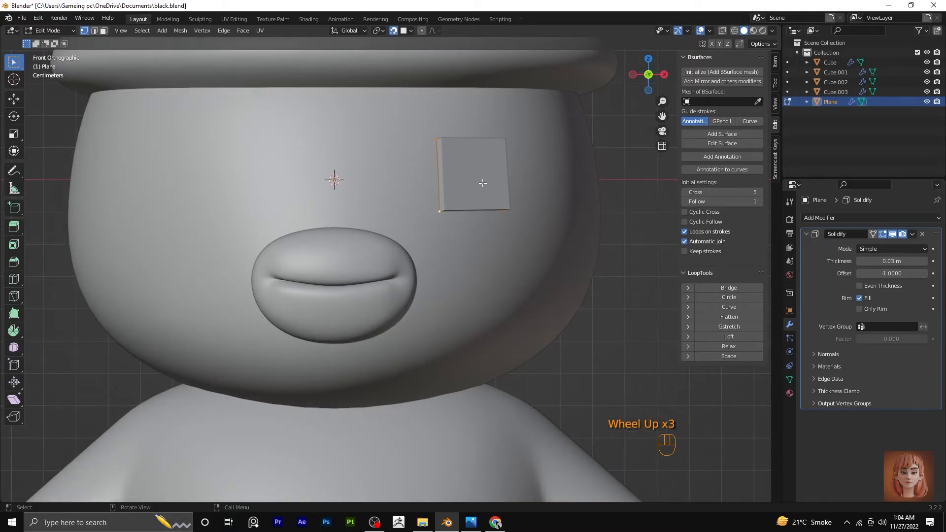
left_click(852, 218)
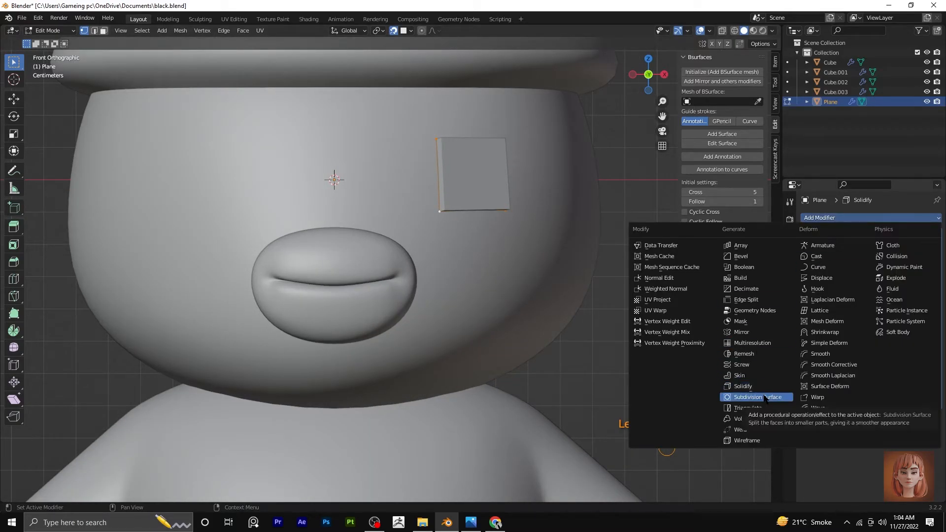
left_click(695, 385)
left_click(924, 444)
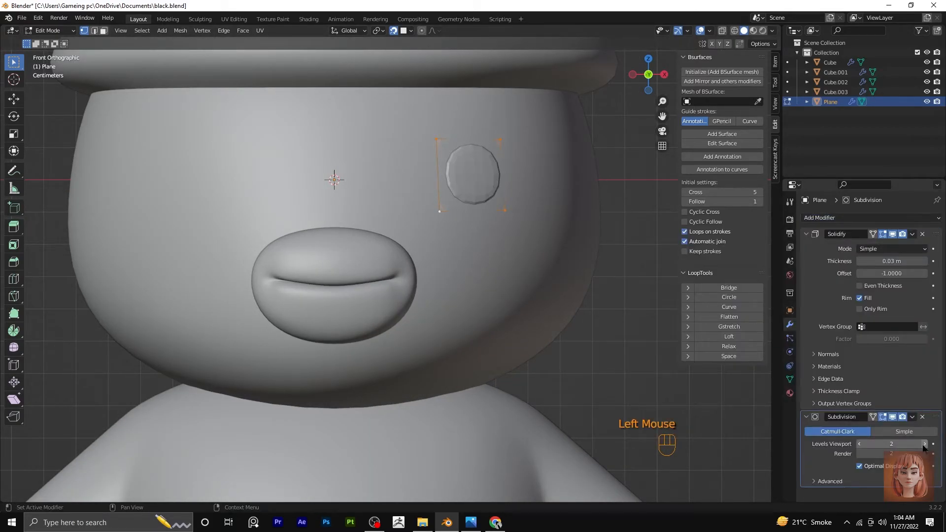
Step: Add two horizontal loop cuts to the eye, slid with factors of about -0.290 and 0.302
key("ctrl+r")
left_click(487, 185)
left_click(487, 174)
key("ctrl+r")
left_click(486, 184)
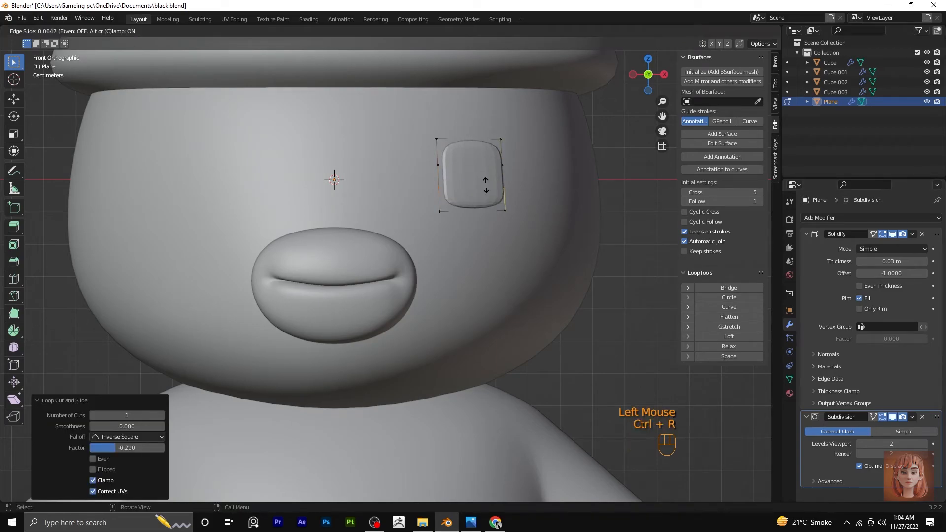
left_click(485, 190)
Step: Set the eye's Solidify thickness to 0.04 m and toggle on-cage display for its modifiers
scroll(487, 227, "down", 3)
scroll(487, 226, "up", 2)
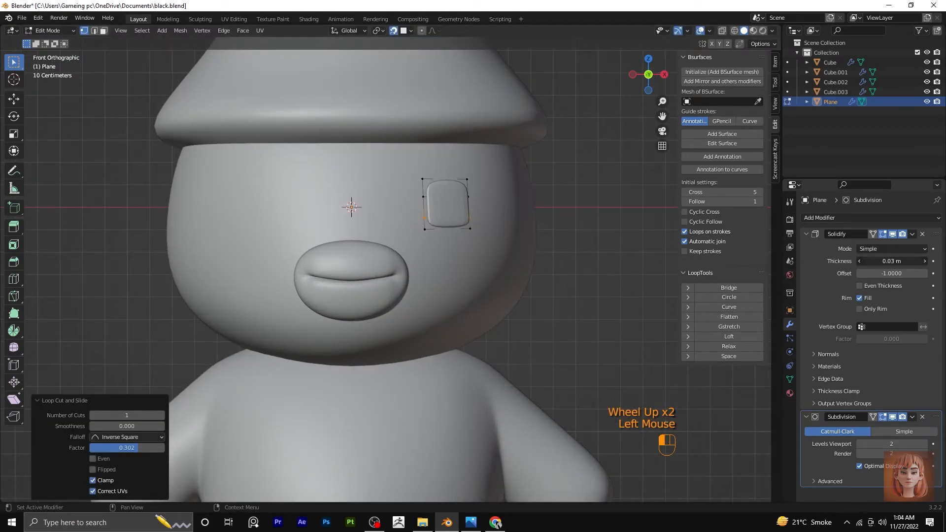
left_click(925, 261)
scroll(492, 332, "down", 3)
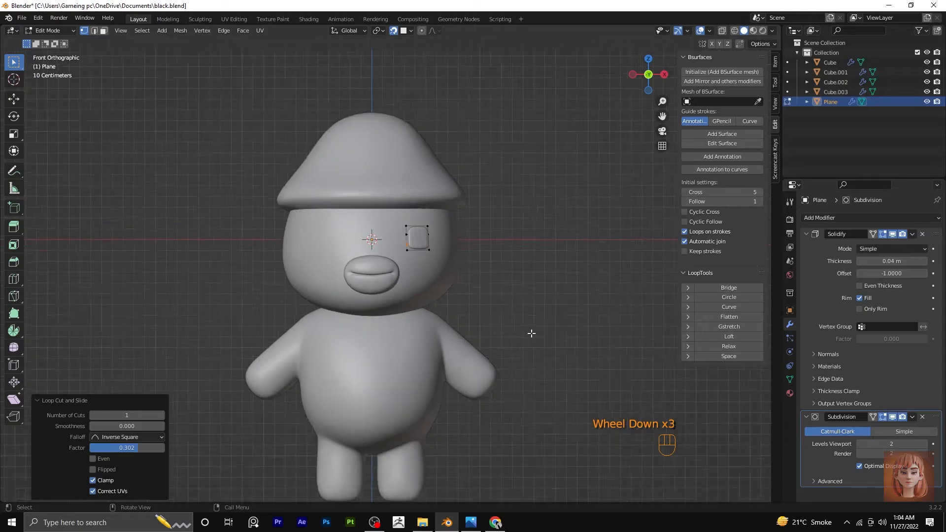
scroll(531, 333, "down", 1)
scroll(531, 333, "up", 2)
left_click(873, 417)
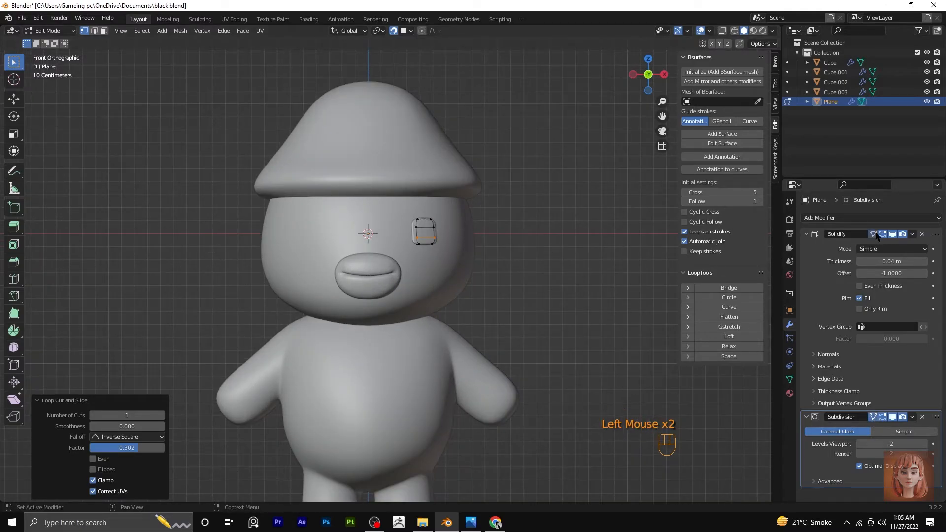
mouse_move(542, 352)
middle_mouse_down()
mouse_move(559, 353)
mouse_move(528, 349)
middle_mouse_up()
key("KP_1")
scroll(528, 349, "up", 2)
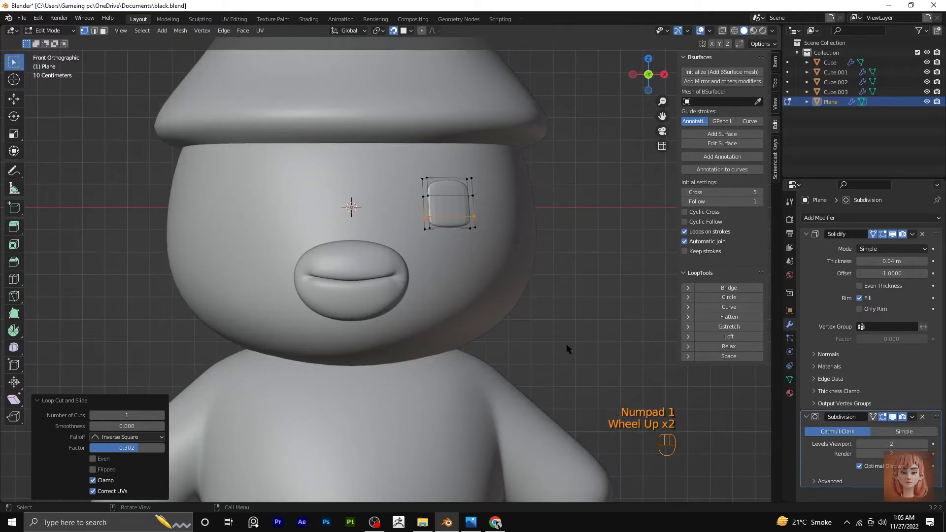
Step: Return to Object Mode, shade the eye smooth, deselect it and check it from an angle
key("Tab")
scroll(498, 309, "down", 1)
right_click(466, 251)
scroll(473, 251, "up", 2)
scroll(493, 261, "down", 2)
left_click(513, 319)
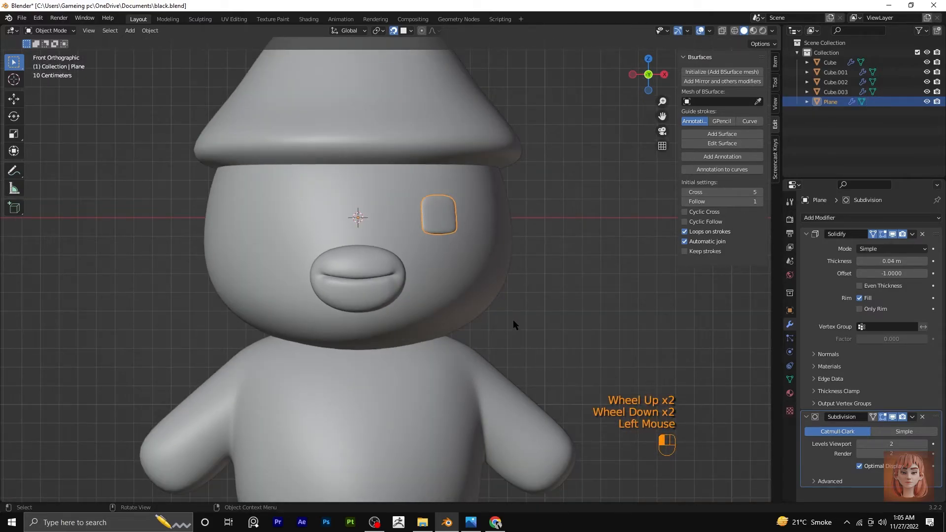
scroll(515, 311, "down", 2)
middle_click_drag(519, 296, 443, 295)
key("KP_1")
scroll(577, 273, "up", 4)
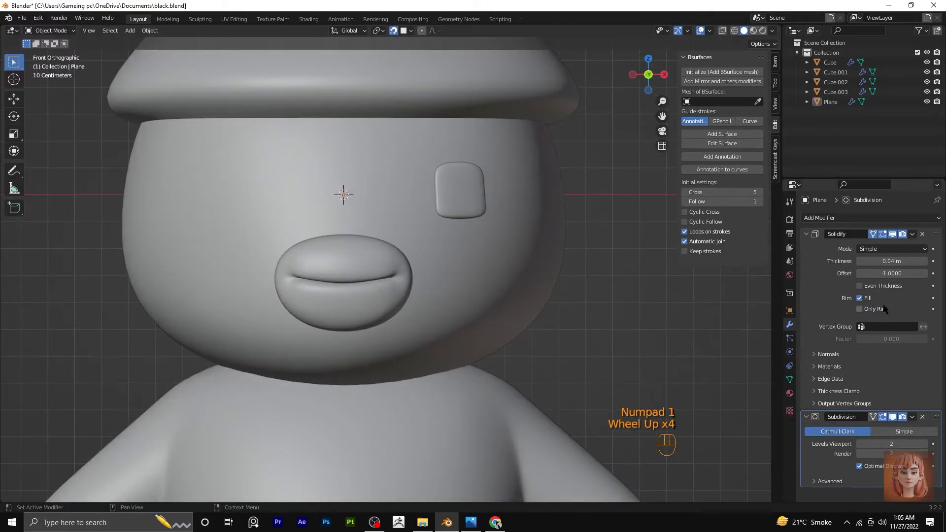
Step: Select all of the eye's vertices in Edit Mode and scale them to 1.219 along Z
double_click(466, 191)
key("Tab")
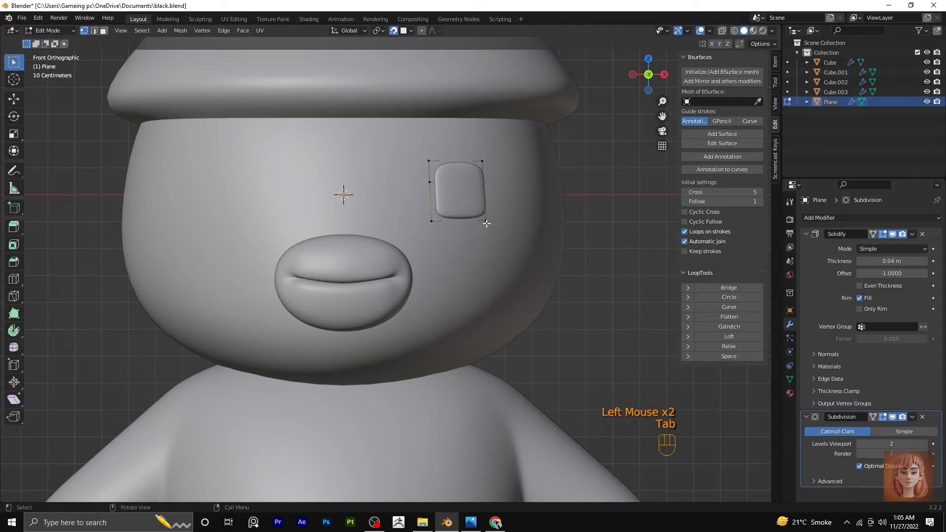
left_click_drag(409, 134, 477, 244)
key("s")
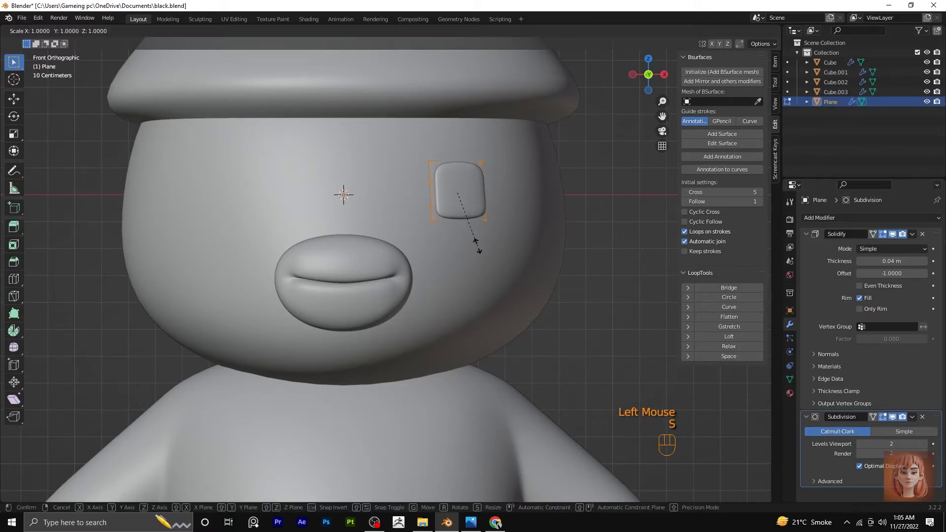
key("z")
left_click(476, 261)
scroll(463, 254, "down", 1)
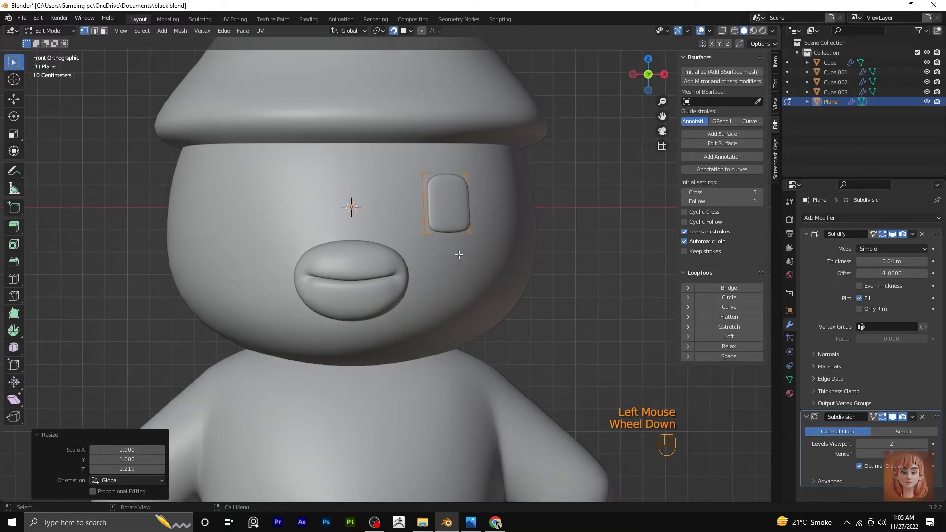
Step: Rotate the eye by 1.52° in the front view and move it -0.021 m along X
scroll(459, 251, "up", 2)
key("r")
left_click(452, 247)
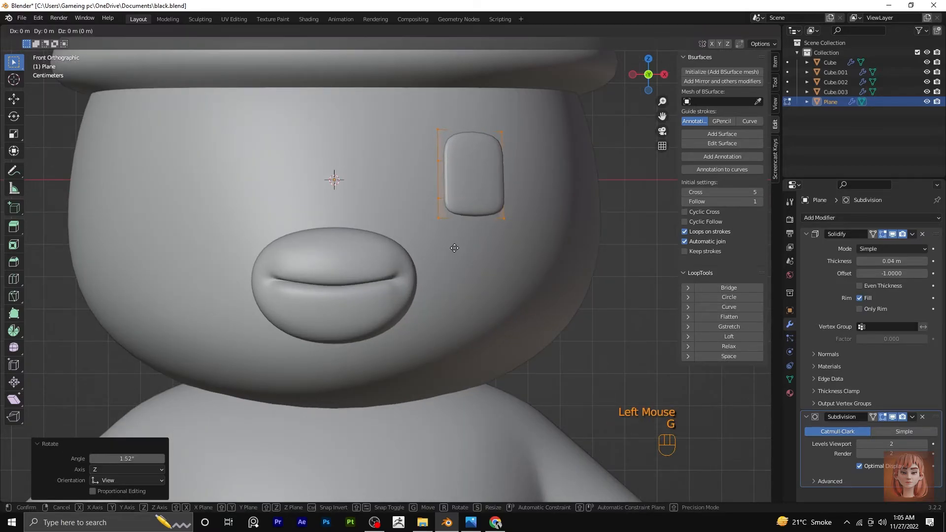
key("g")
key("x")
left_click(449, 246)
scroll(448, 246, "down", 3)
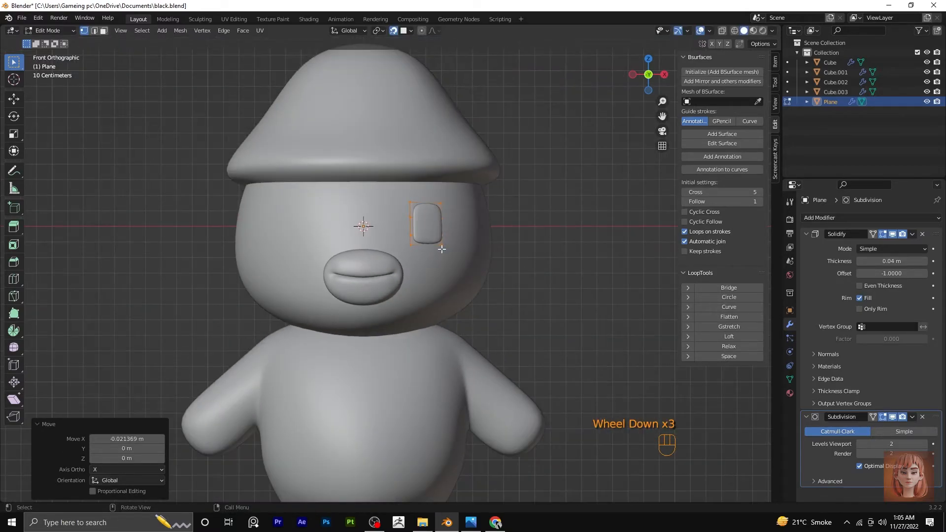
Step: Move the eye about 0.044 m along X toward the middle of the face and check its placement
key("g")
key("x")
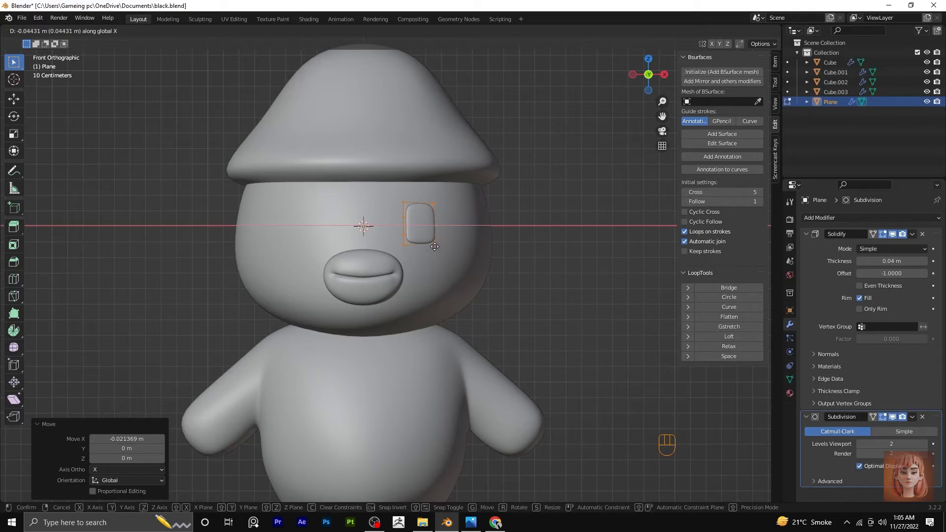
left_click(434, 246)
scroll(517, 272, "down", 2)
middle_click_drag(517, 272, 552, 276)
key("KP_1")
scroll(553, 279, "up", 1)
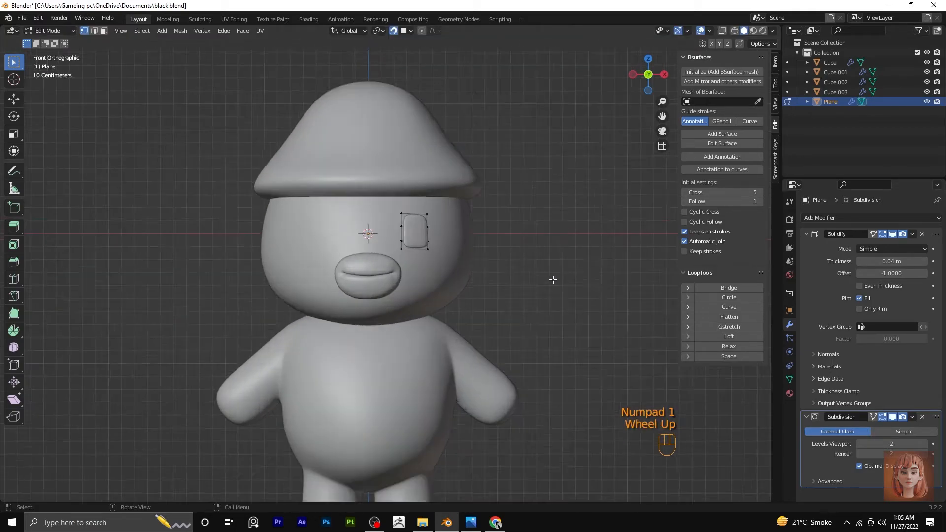
Step: Edge-slide the upper part of the eye's inner side slightly in Edit Mode and return to Object Mode
scroll(543, 249, "up", 3)
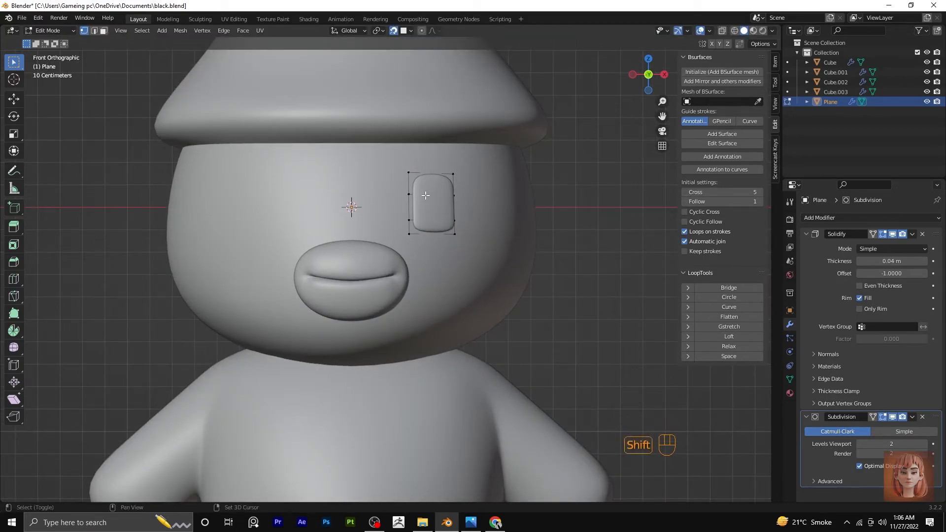
left_click(428, 196, "alt")
key("g")
key("g")
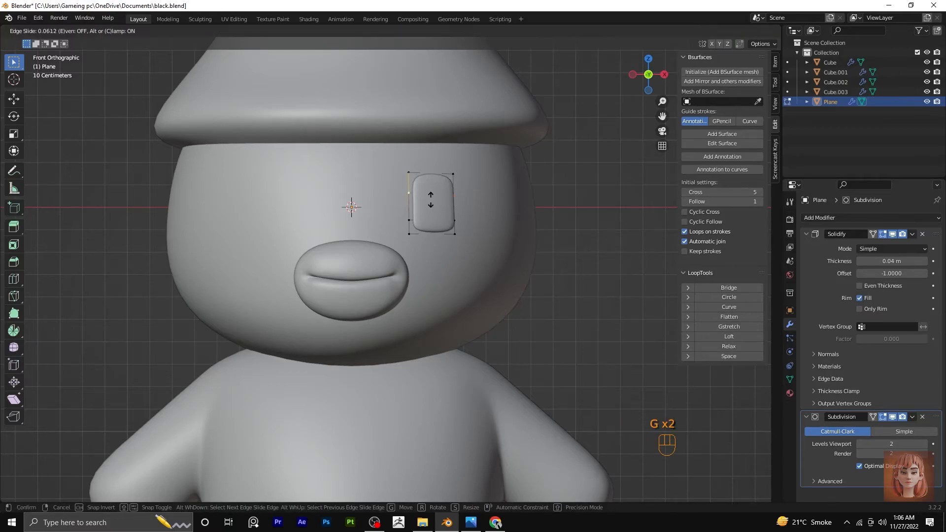
left_click(434, 193)
key("Tab")
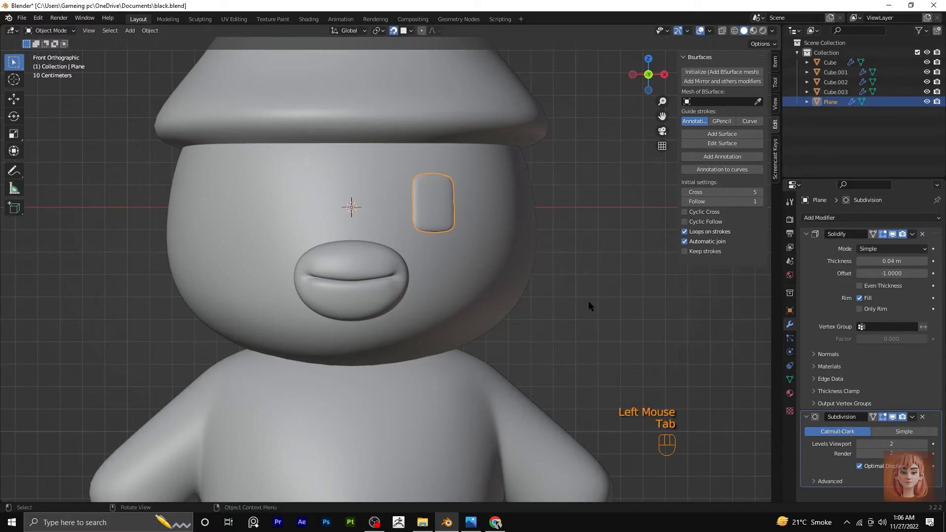
right_click(450, 211)
scroll(413, 238, "down", 3)
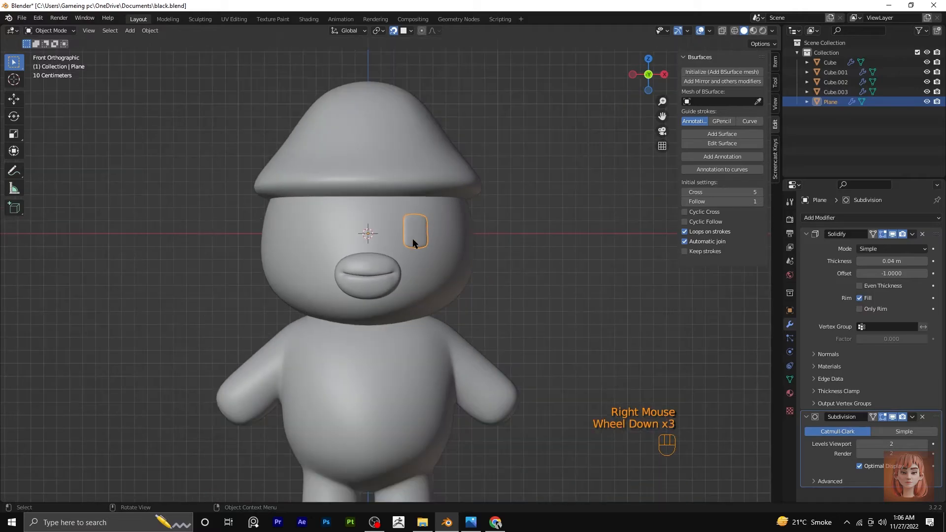
Step: Apply all transforms to the eye and add a Mirror modifier across X with Clipping enabled
key("ctrl+a")
left_click(394, 266)
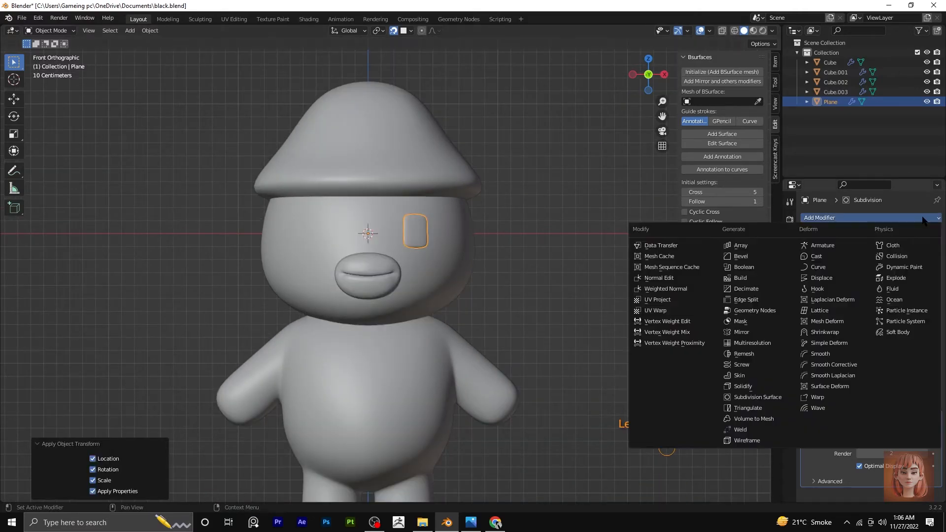
left_click(837, 217)
left_click(749, 331)
left_click(807, 234)
left_click(806, 248)
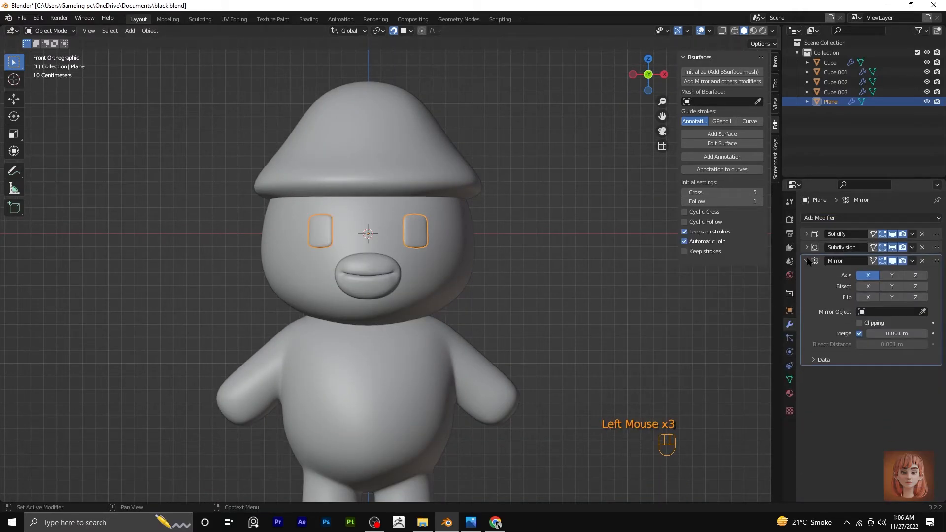
left_click(860, 323)
left_click(537, 297)
scroll(505, 282, "down", 2)
middle_click_drag(504, 281, 511, 236, "shift")
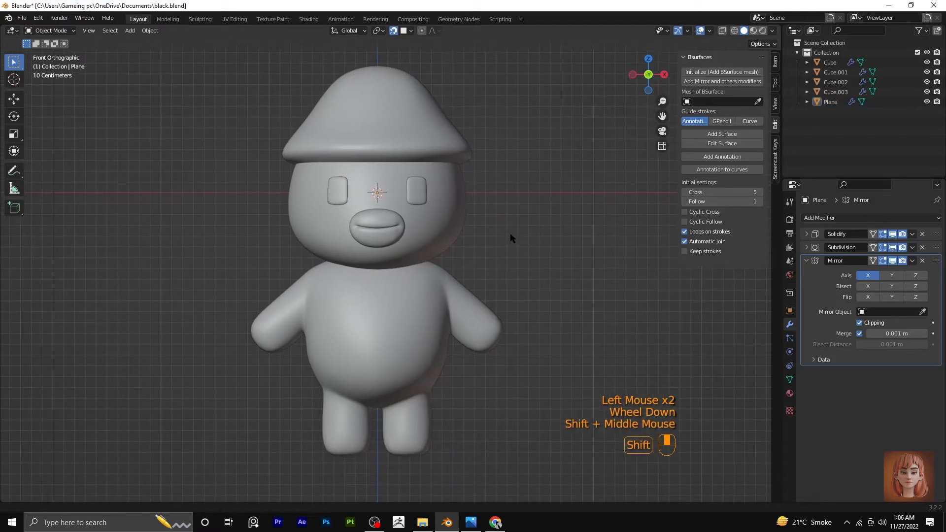
Step: Select the two face loops along the body's arm in Edit Mode and smooth their vertices by 0.500
scroll(521, 224, "up", 2)
scroll(542, 280, "down", 1)
scroll(402, 246, "up", 1)
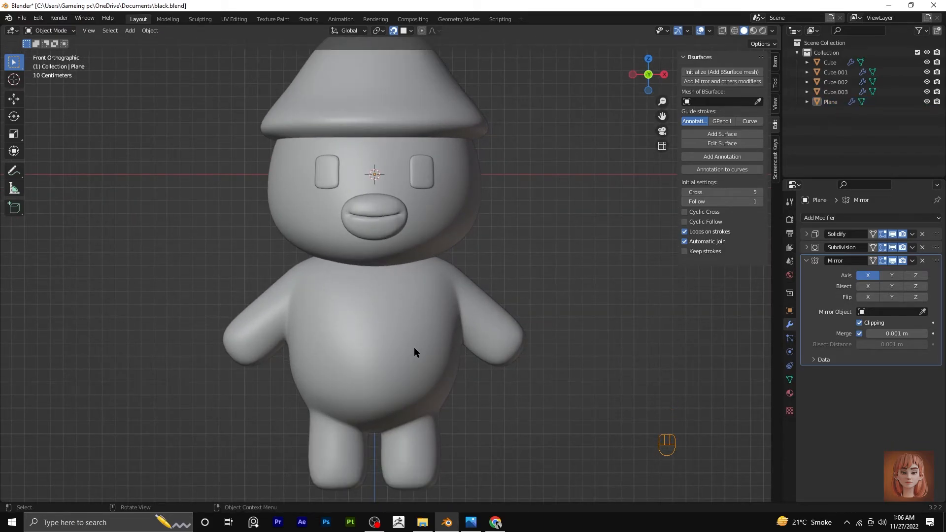
left_click(505, 340)
key("Tab")
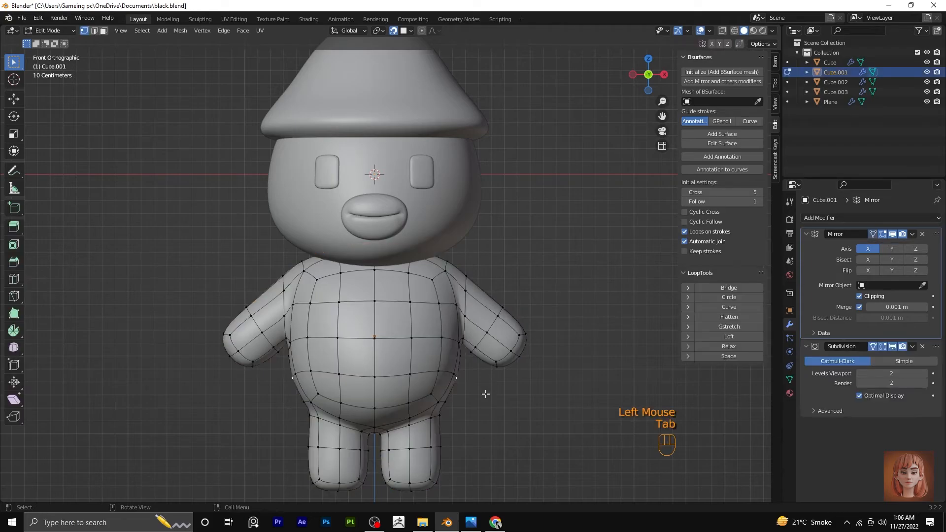
left_click(103, 30)
left_click(505, 336, "alt")
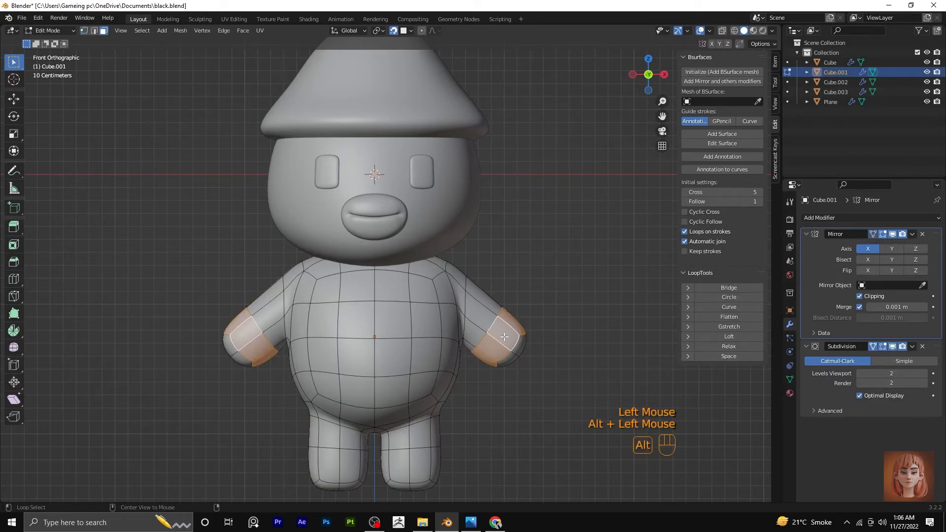
left_click(474, 312, "alt+shift")
key("q")
left_click(450, 360)
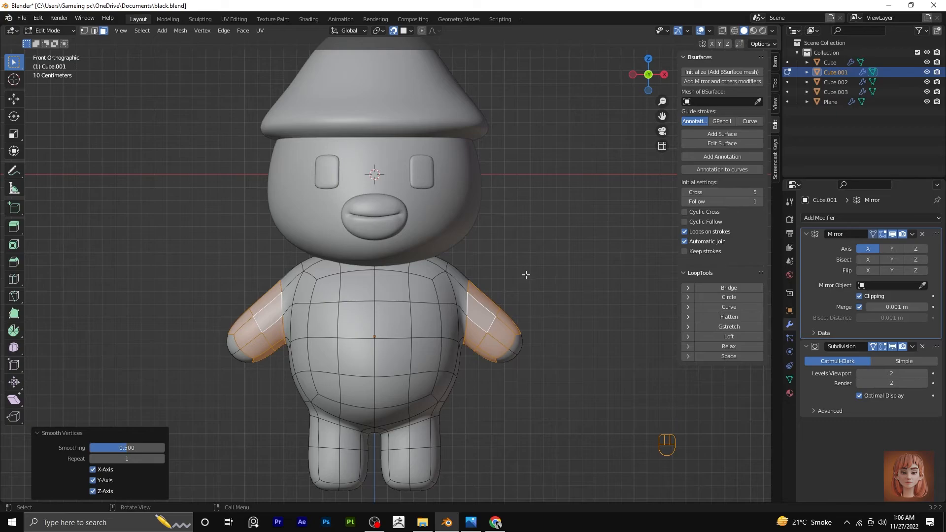
Step: Return to Object Mode, deselect the body and check the smoothed arms from an angle and the front
key("Tab")
left_click(526, 274)
scroll(526, 275, "down", 2)
middle_click_drag(526, 274, 519, 221)
key("KP_1")
scroll(481, 276, "down", 1)
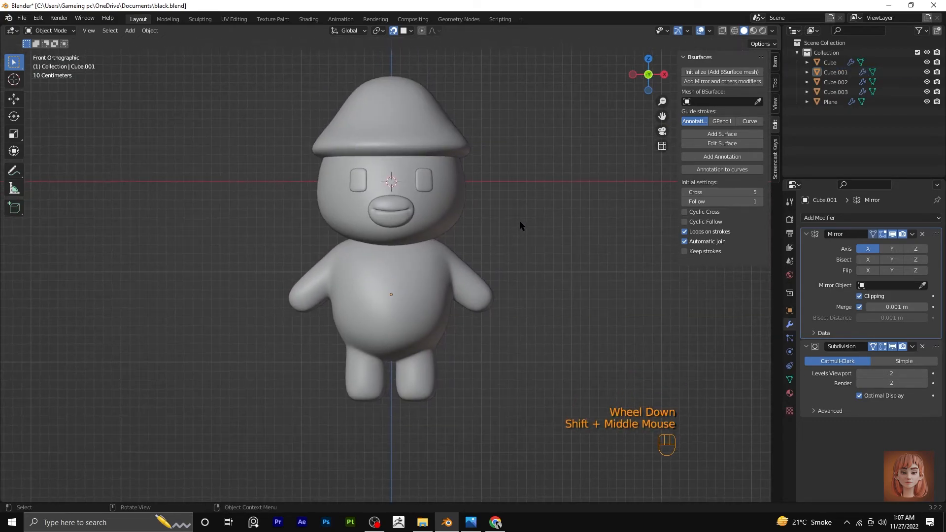
Step: Move the body's top shoulder vertex inward and slightly down in the front view with smooth proportional editing
left_click(424, 276)
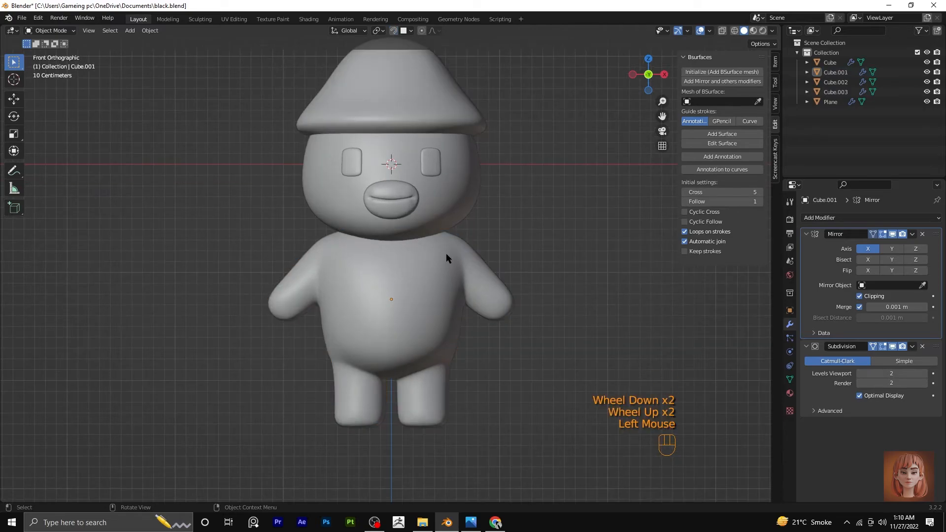
scroll(445, 246, "up", 1)
key("Tab")
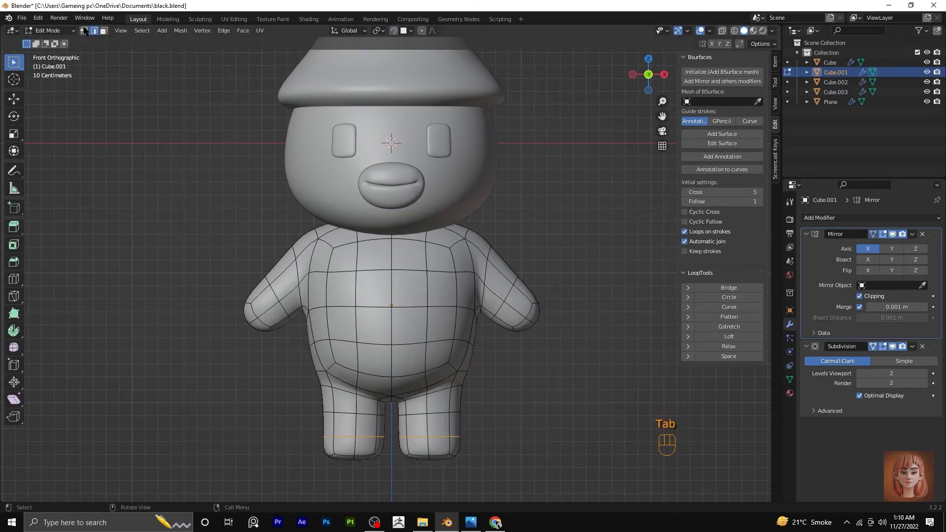
left_click(84, 31)
left_click(471, 227)
left_click(433, 31)
left_click(422, 31)
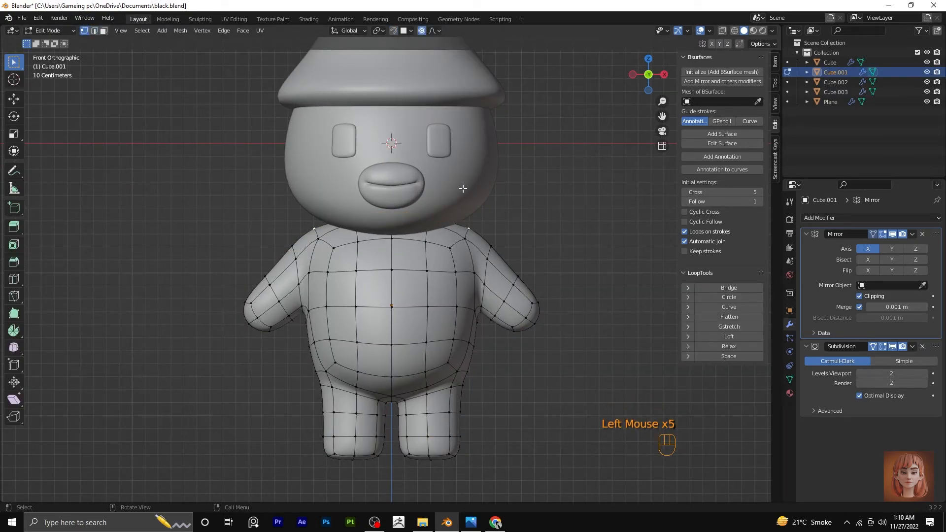
key("g")
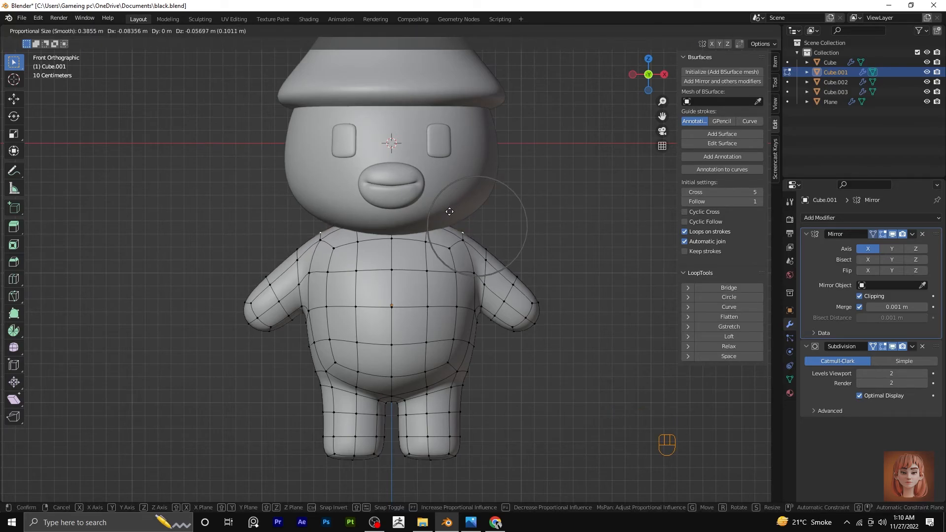
left_click(453, 206)
Step: Return to Object Mode, deselect the body and check the reshaped shoulders from several angles
middle_click_drag(453, 205, 526, 204)
key("KP_1")
key("Tab")
left_click(525, 203)
scroll(557, 288, "down", 2)
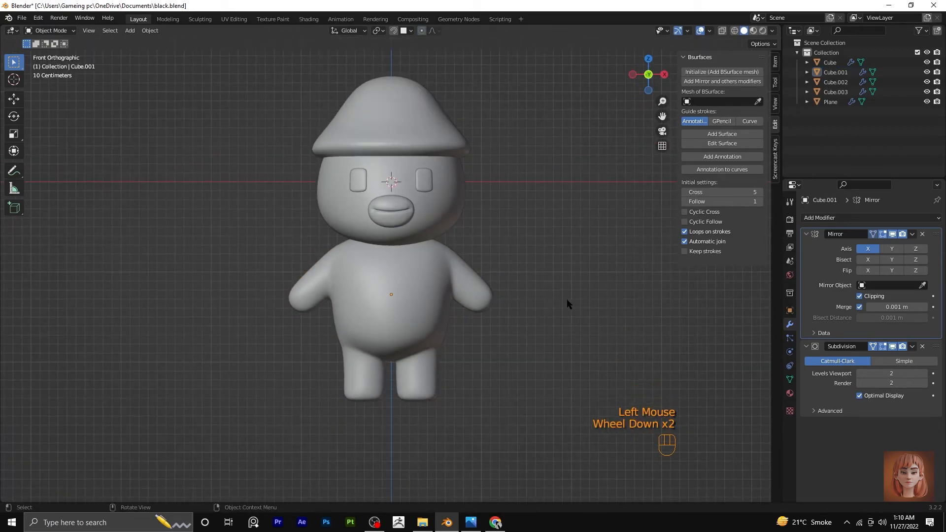
middle_click_drag(567, 304, 602, 310)
key("KP_1")
scroll(602, 304, "down", 1)
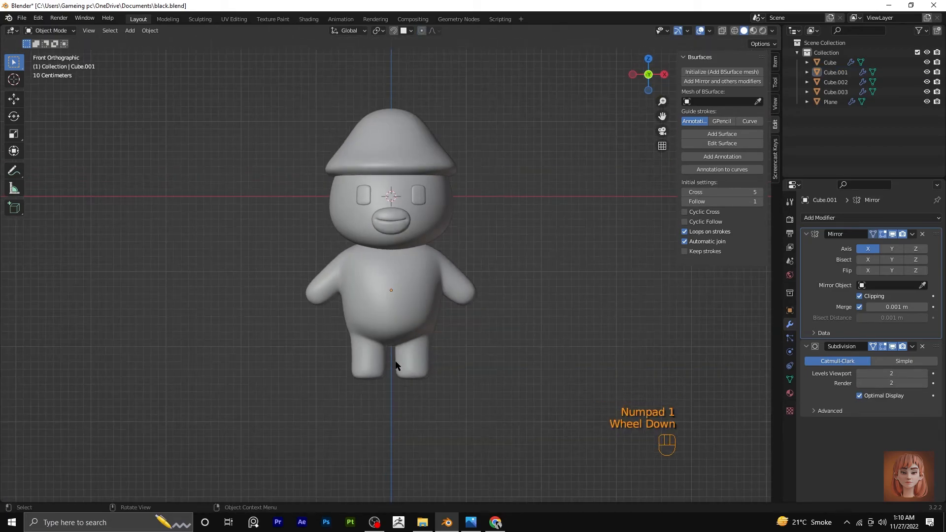
Step: Switch the viewport to Material Preview and give the body a new material with a black base color
left_click(754, 31)
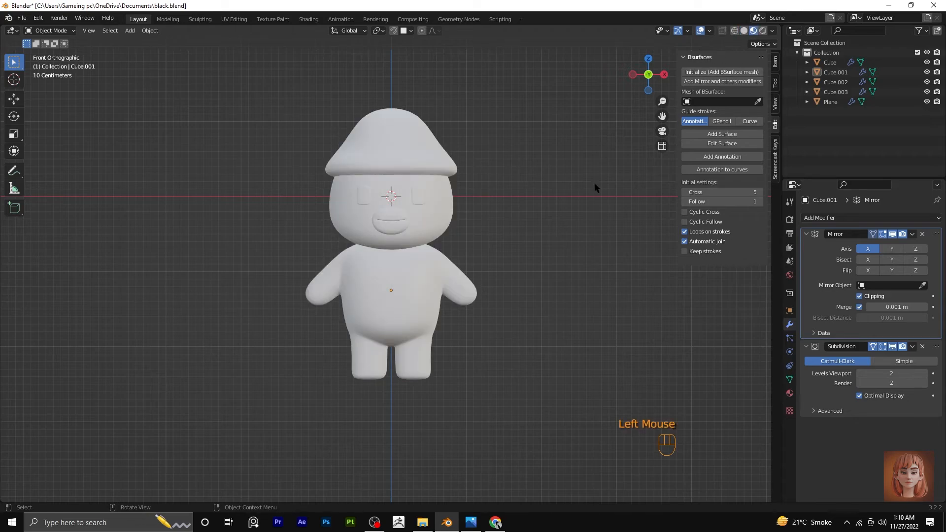
scroll(594, 183, "up", 1)
left_click(790, 394)
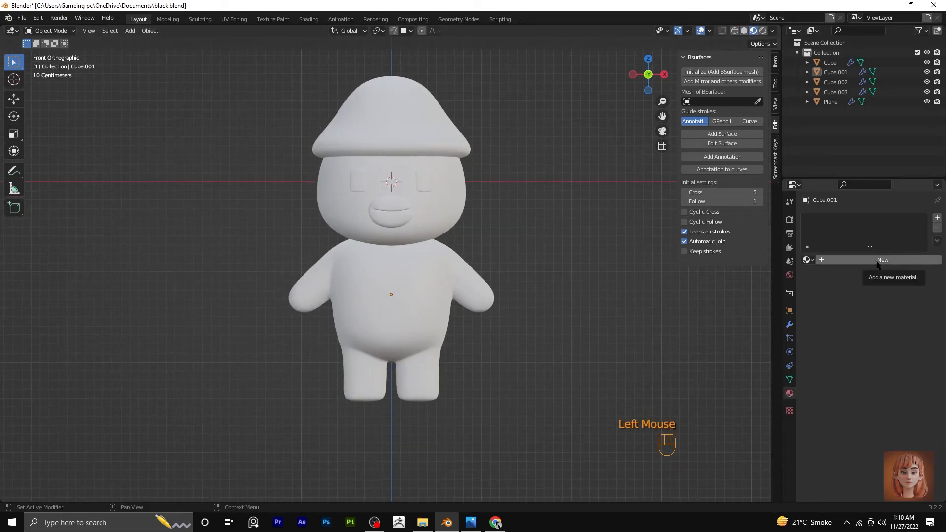
scroll(408, 272, "down", 1)
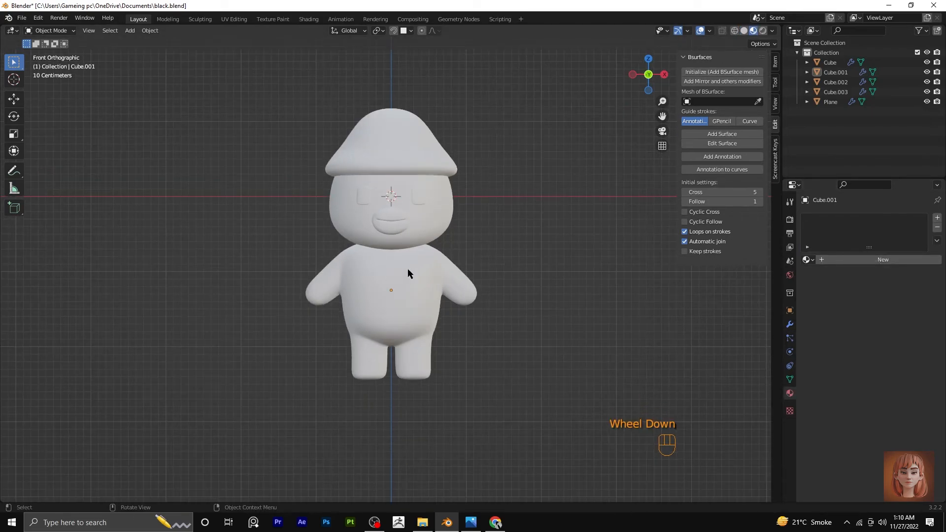
left_click(877, 259)
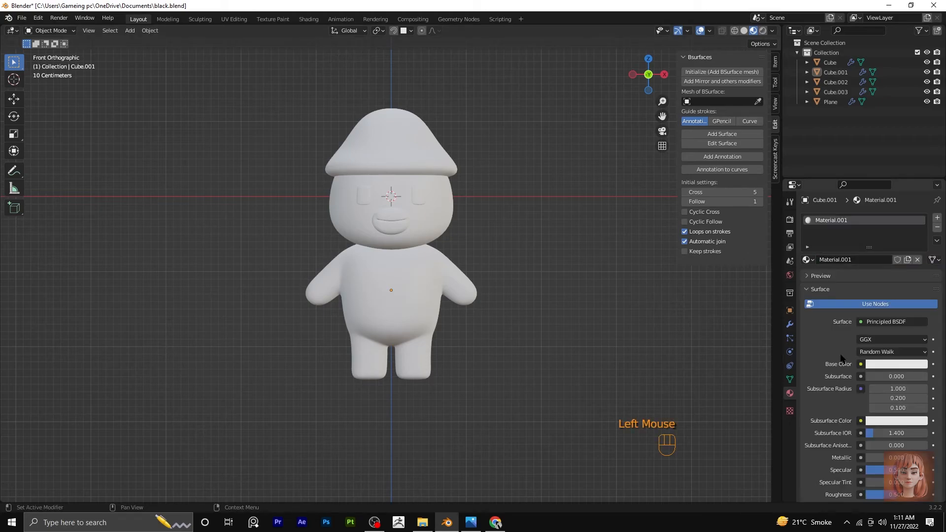
left_click(391, 284)
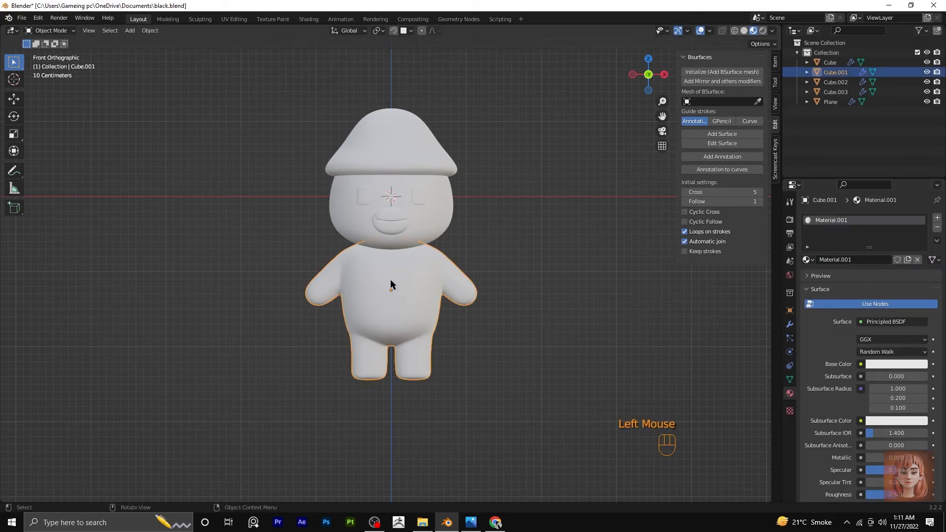
left_click(896, 364)
left_click_drag(919, 231, 920, 294)
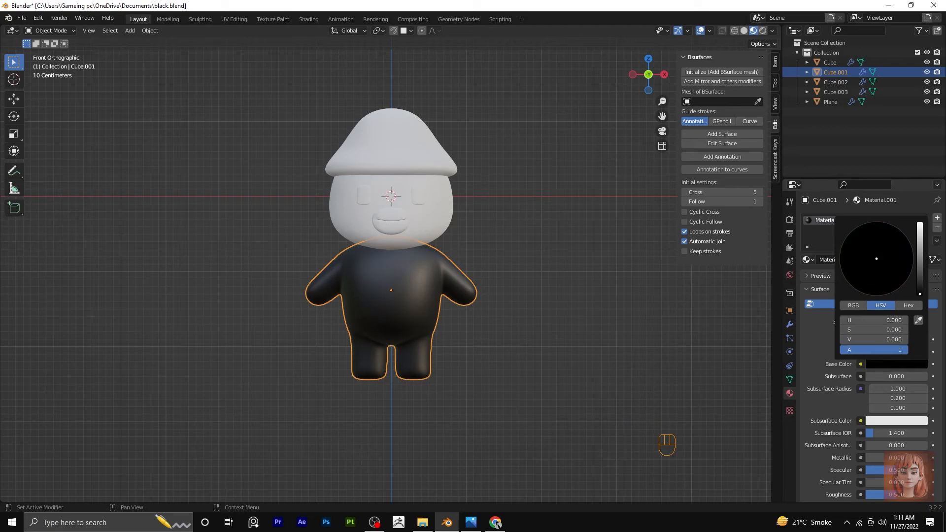
Step: Assign the body's existing black material, Material.001, to the head
left_click(406, 227)
left_click(429, 227)
left_click(808, 260)
left_click(837, 284)
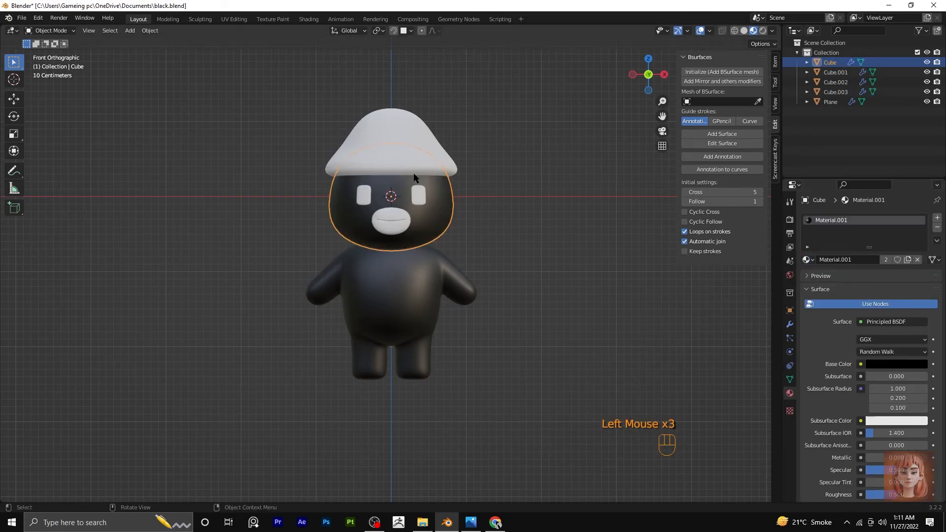
Step: Give the mouth a new material with a warm yellow base color
left_click(400, 209)
left_click(878, 260)
left_click(889, 362)
left_click_drag(867, 266, 862, 279)
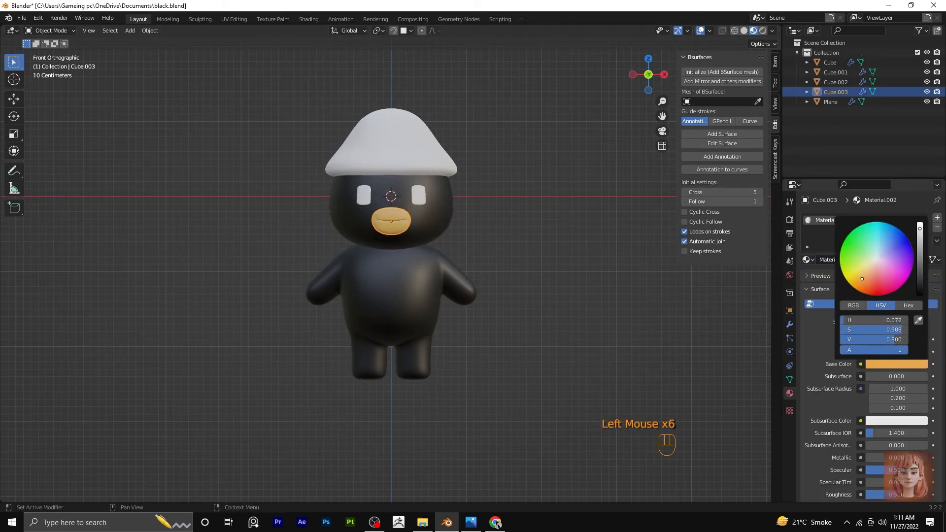
Step: Assign the mouth's yellow material, Material.002, to the cap
left_click(387, 162)
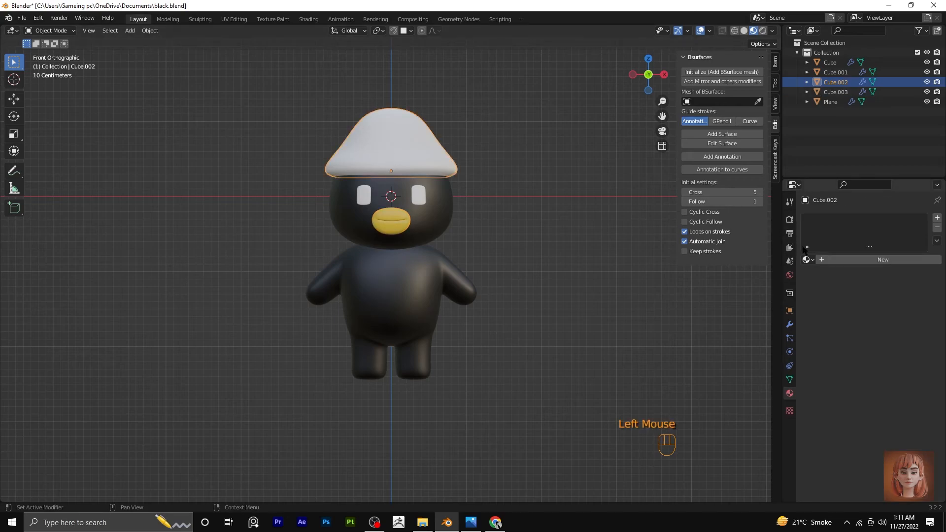
left_click(807, 259)
left_click(813, 296)
scroll(522, 223, "up", 2)
scroll(522, 224, "down", 1)
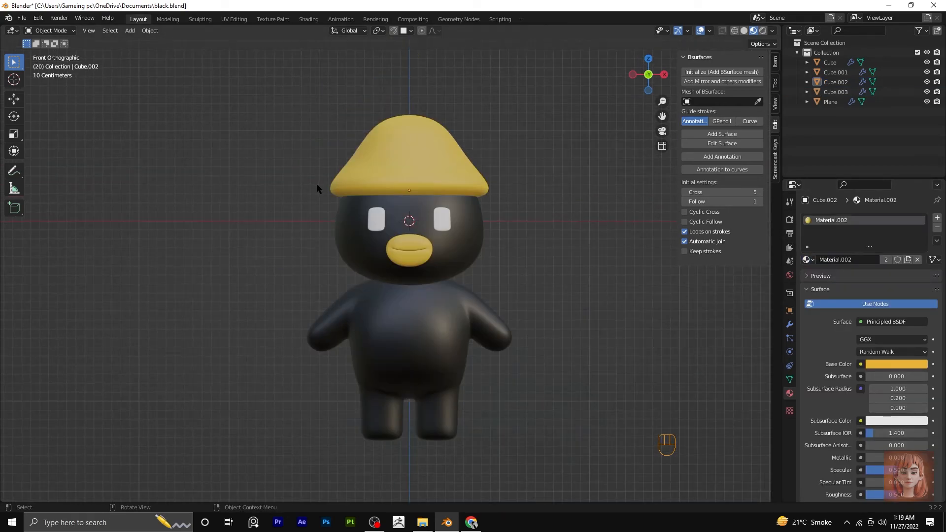
Step: Move the cap about -0.104 m along Z onto the head, deselect it and check the fit from an angle
left_click(419, 155)
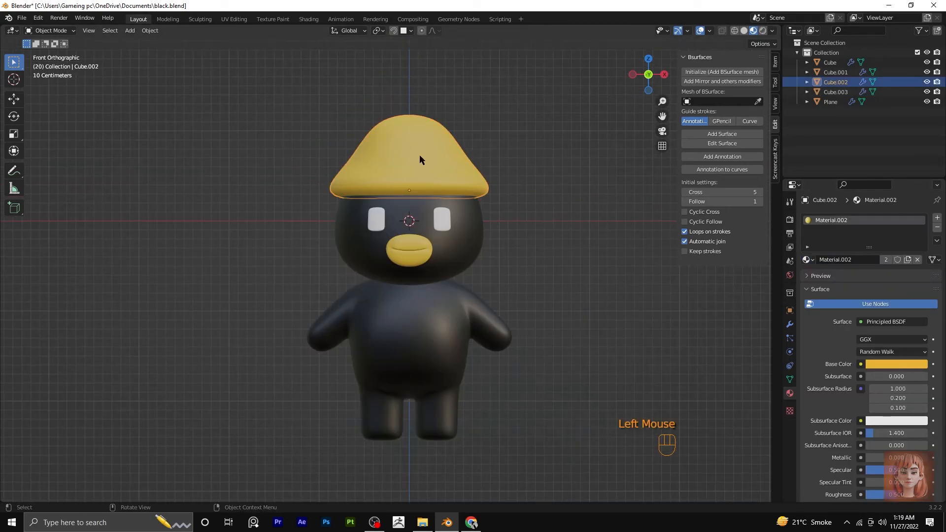
key("g")
key("z")
left_click(412, 174)
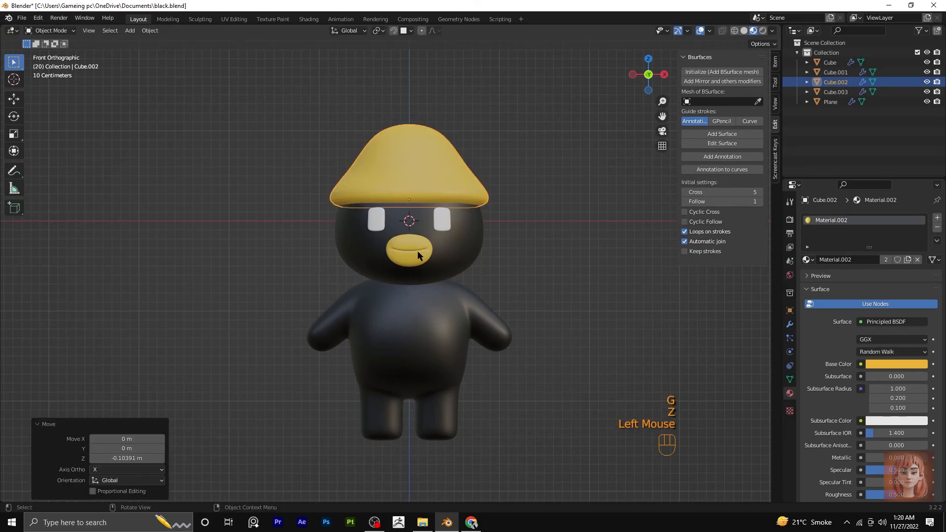
left_click(519, 280)
middle_click_drag(519, 275, 493, 284)
key("KP_1")
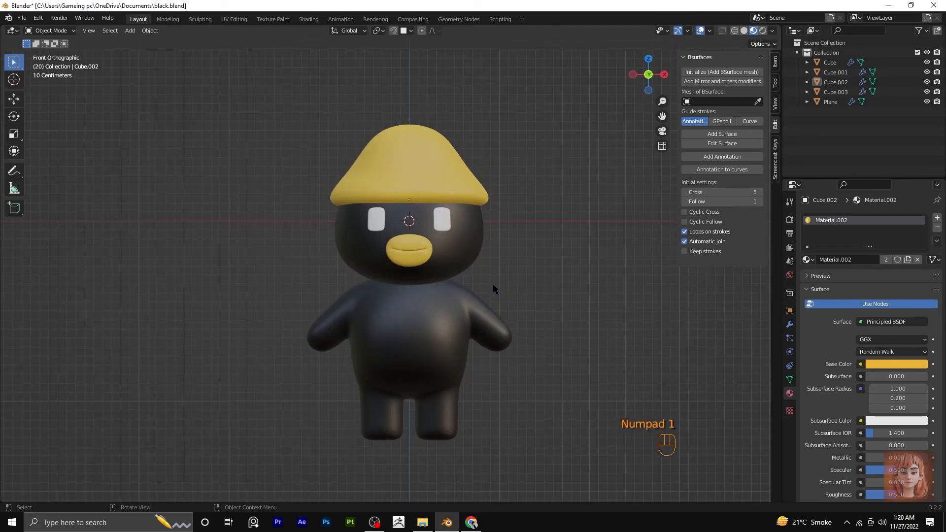
Step: Scale the cap up slightly in all directions, deselect it and inspect its fit from below
scroll(493, 284, "up", 2)
left_click(436, 167)
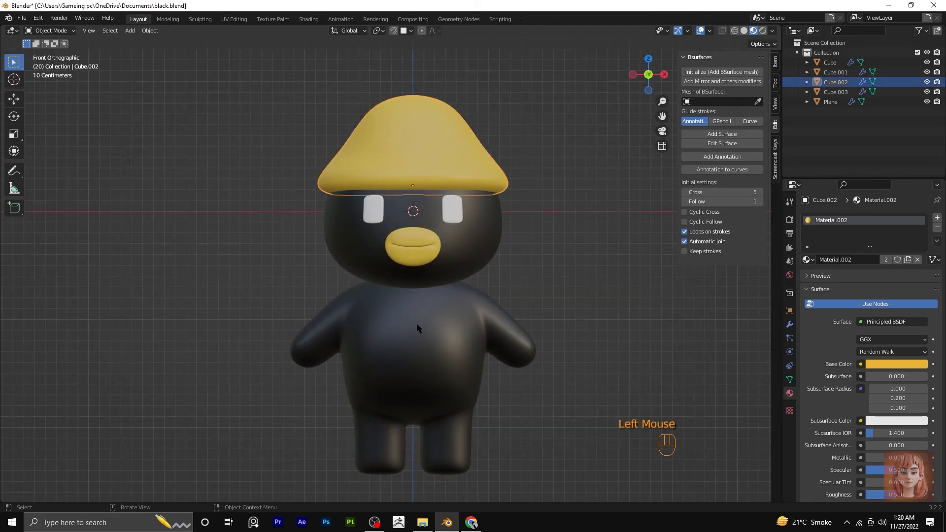
key("s")
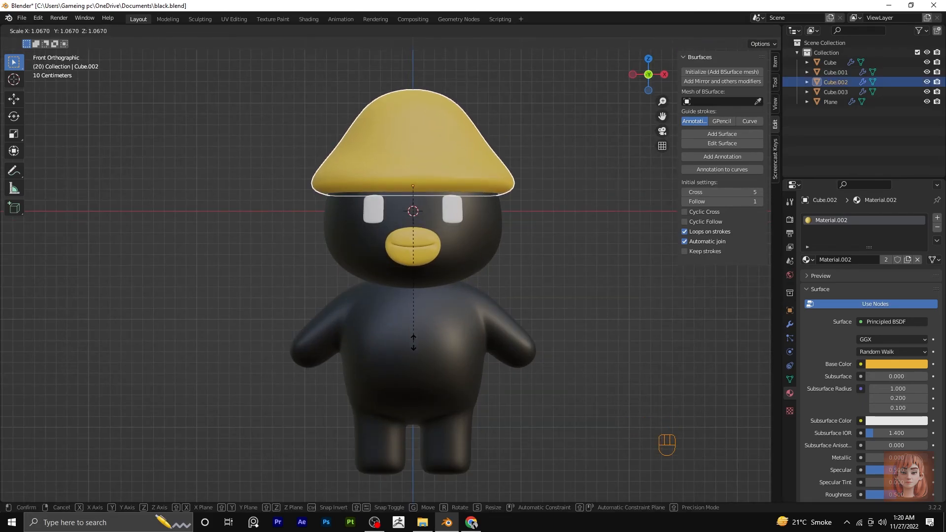
left_click(546, 298)
left_click(542, 272)
scroll(542, 272, "down", 1)
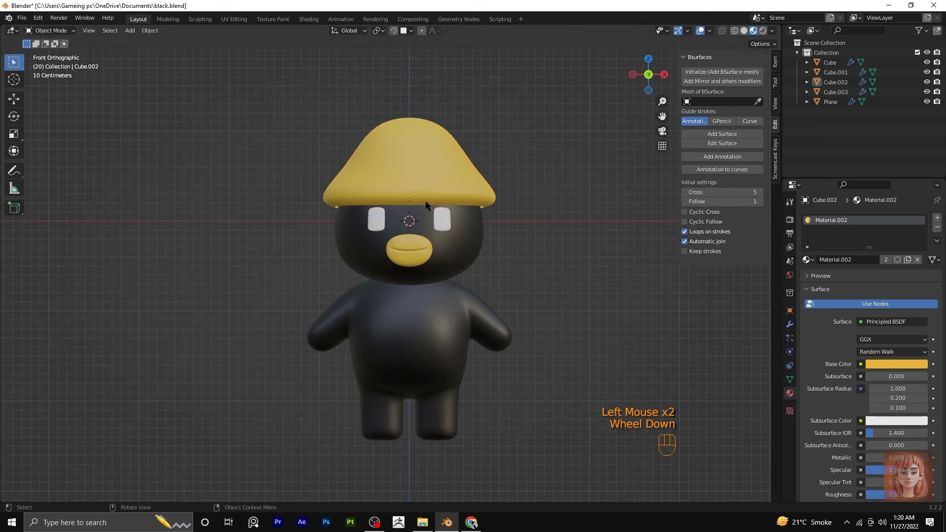
middle_click_drag(542, 272, 576, 99)
scroll(580, 90, "up", 3)
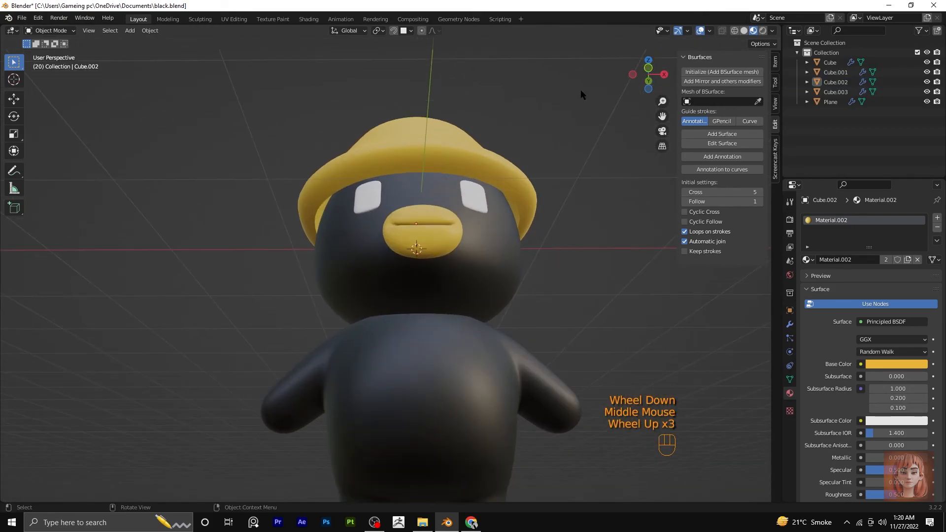
Step: Shrink the edge loop at the cap's lower opening to a scale of 0.710 in all directions and deselect the cap
left_click(382, 135)
key("Tab")
left_click(450, 184, "alt")
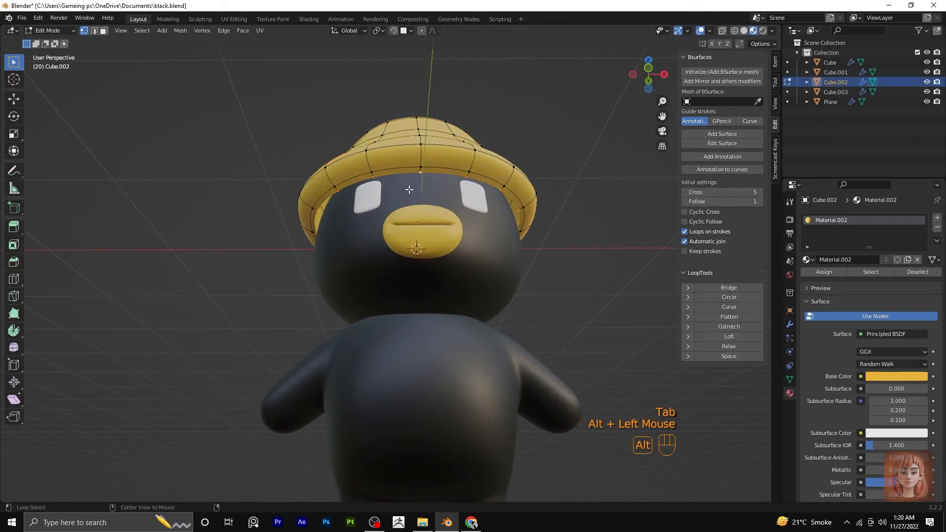
key("KP_1")
key("s")
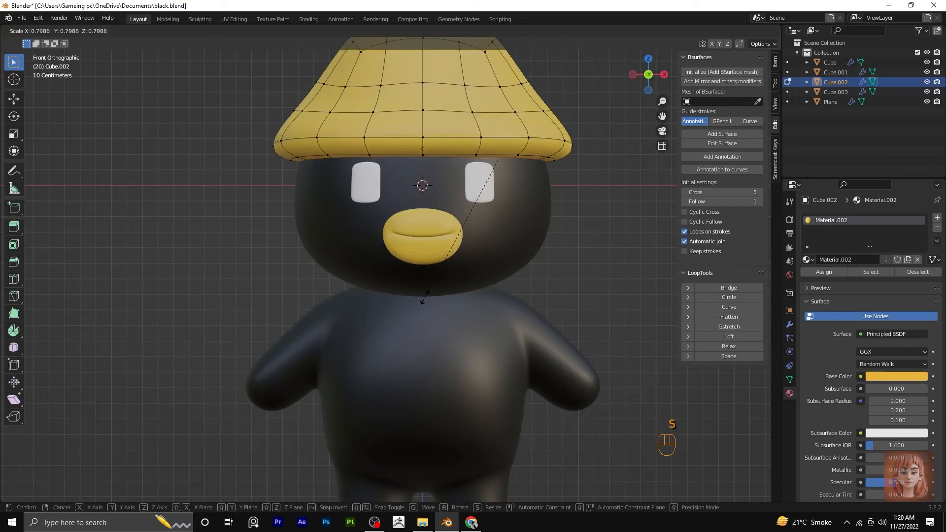
left_click(427, 278)
scroll(513, 220, "down", 2)
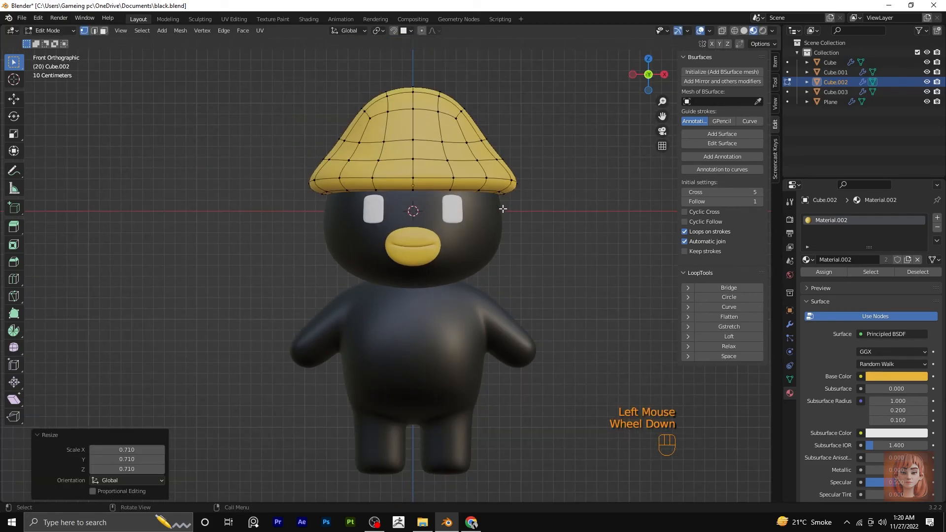
key("Tab")
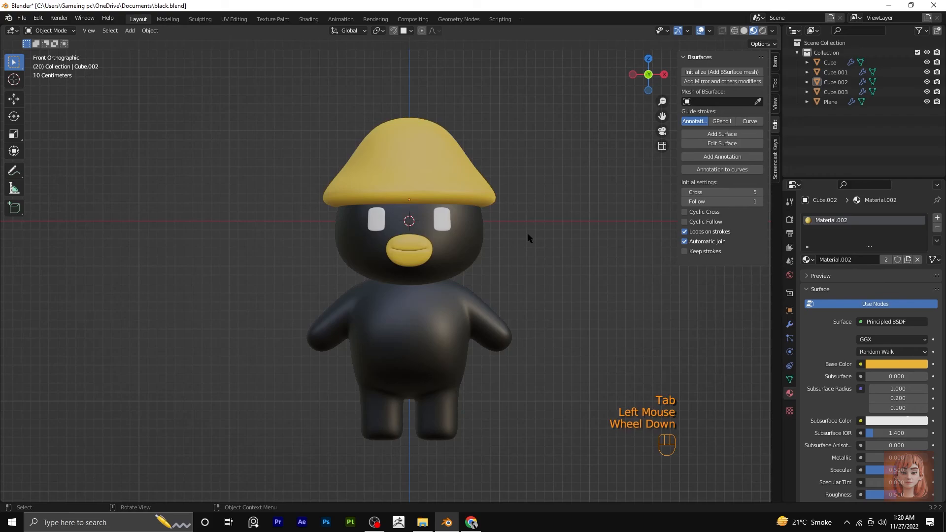
Step: Widen the inner edge loop under the cap's brim by scaling it 1.369 in all directions
scroll(527, 232, "up", 2)
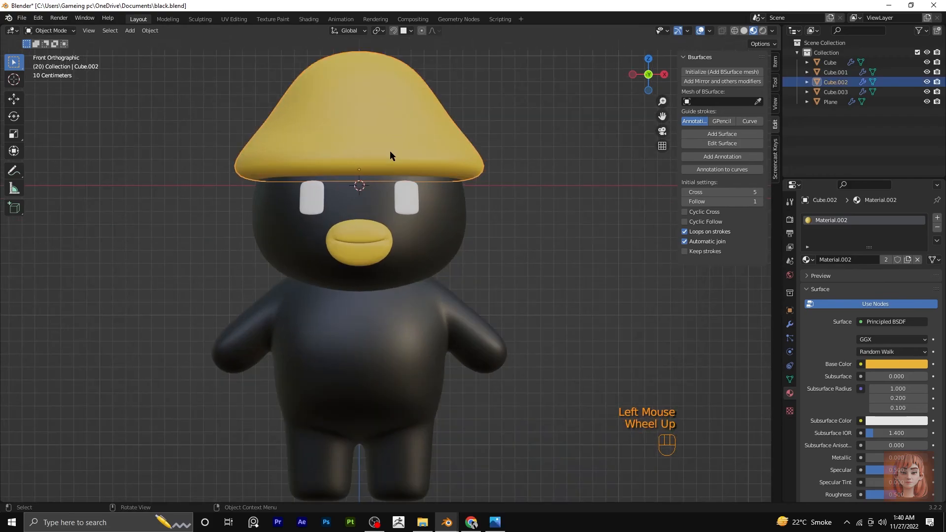
key("Tab")
left_click(458, 177, "alt")
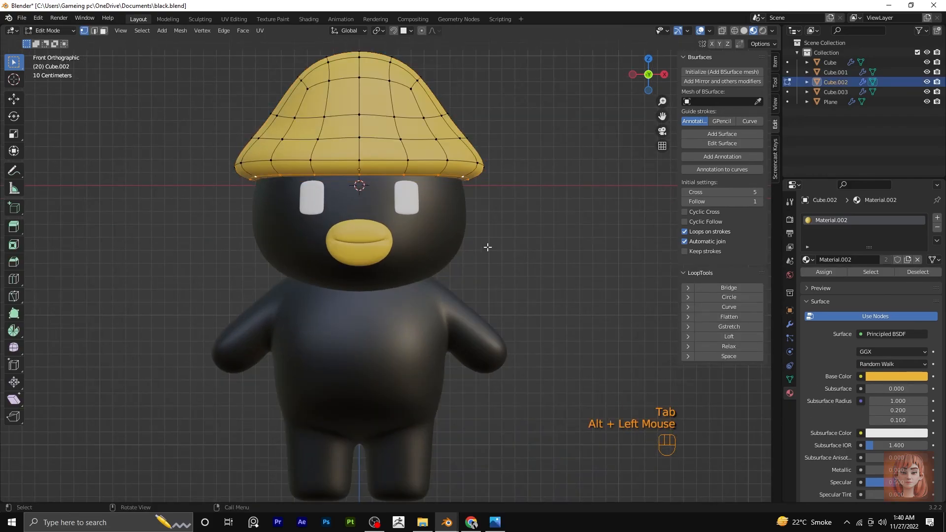
key("s")
left_click(500, 274)
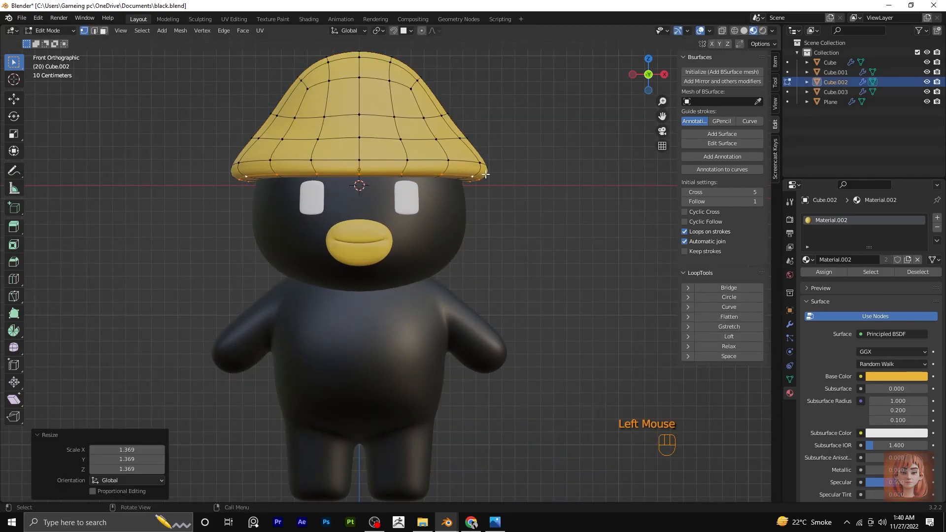
Step: Lower the cap's selected rim loop about 0.17 m along Z, then deselect the cap and check the whole character from the front
key("g")
key("z")
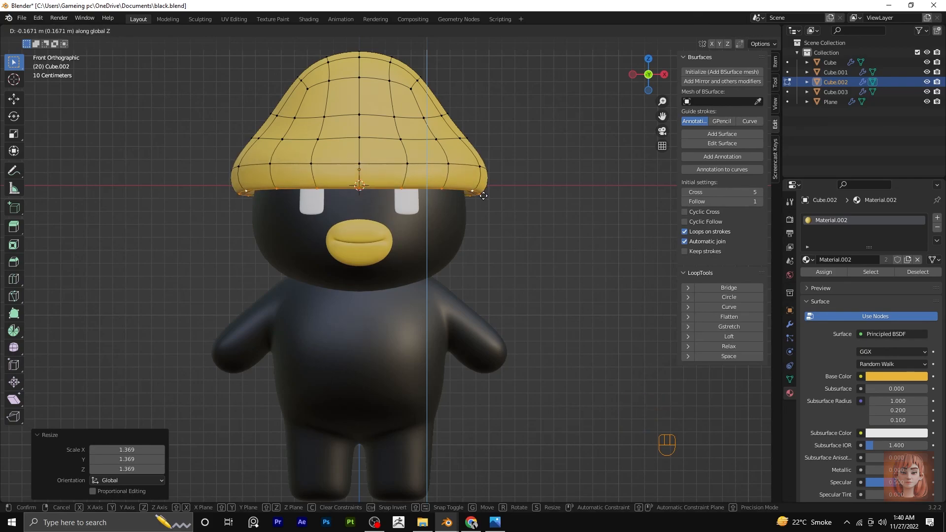
left_click(486, 213)
key("Tab")
left_click(499, 246)
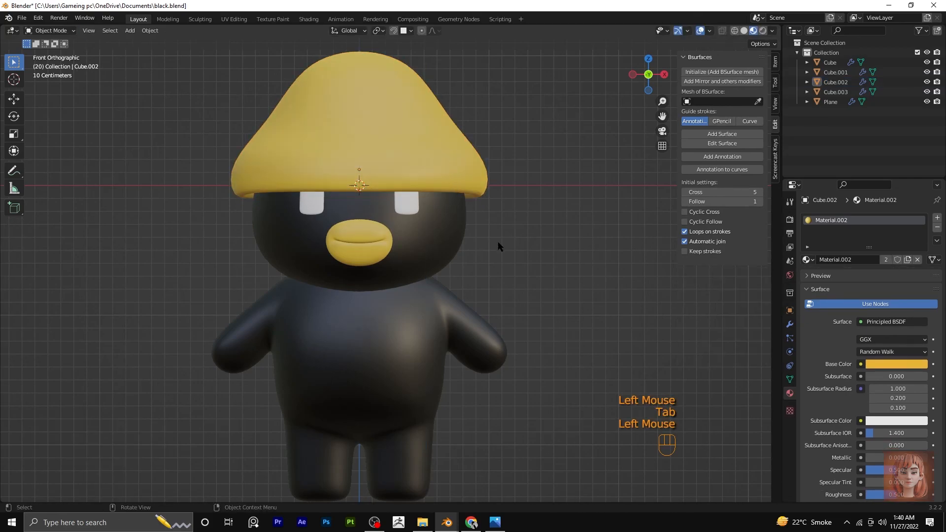
scroll(498, 247, "down", 2)
scroll(499, 246, "up", 1)
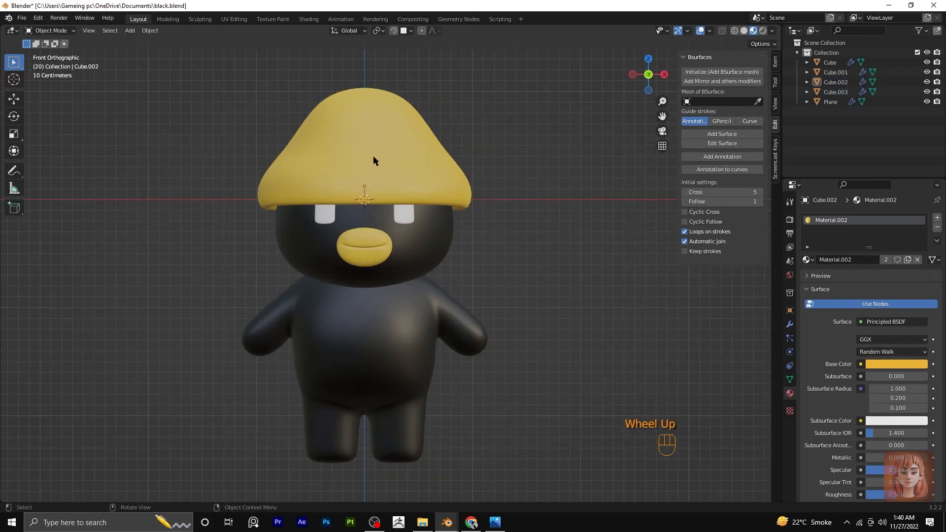